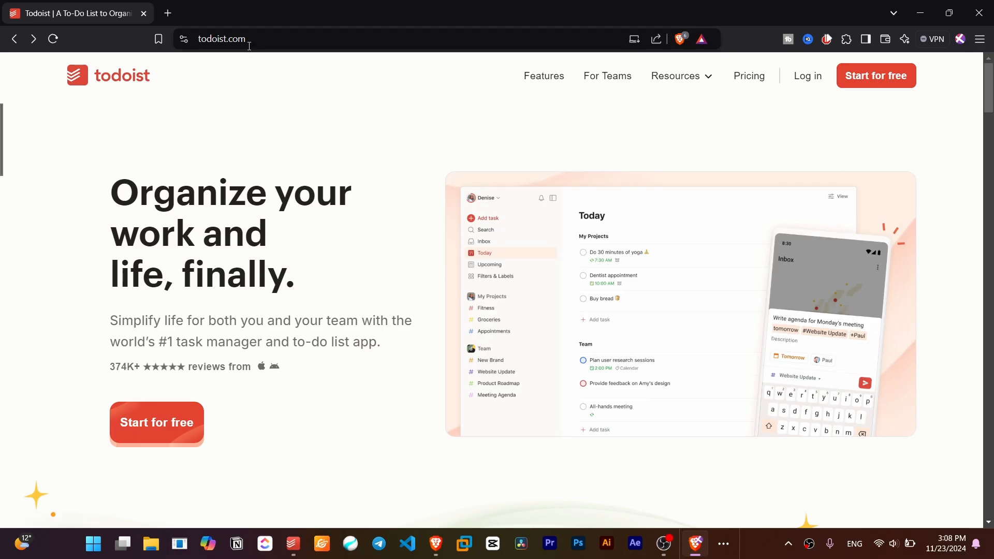
Open the login page from the Todoist website and sign in to the account
{"action": "left_click", "coordinate": [233, 40]}
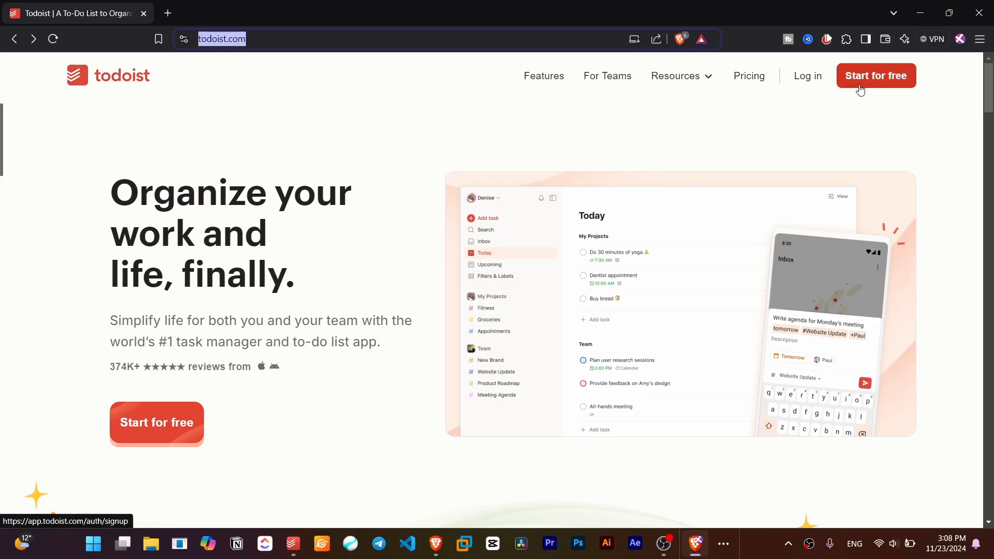
{"action": "left_click", "coordinate": [808, 76]}
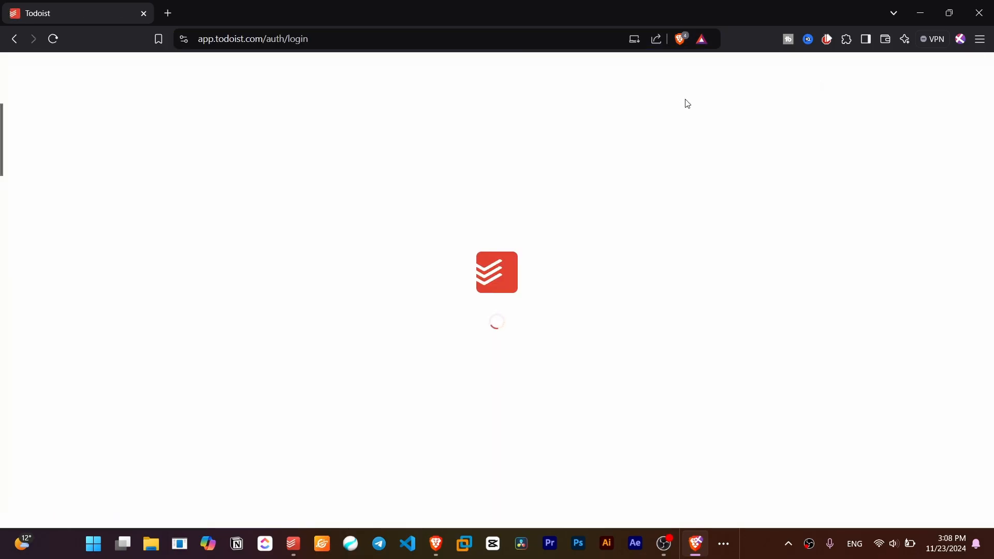
{"action": "left_click", "coordinate": [348, 220]}
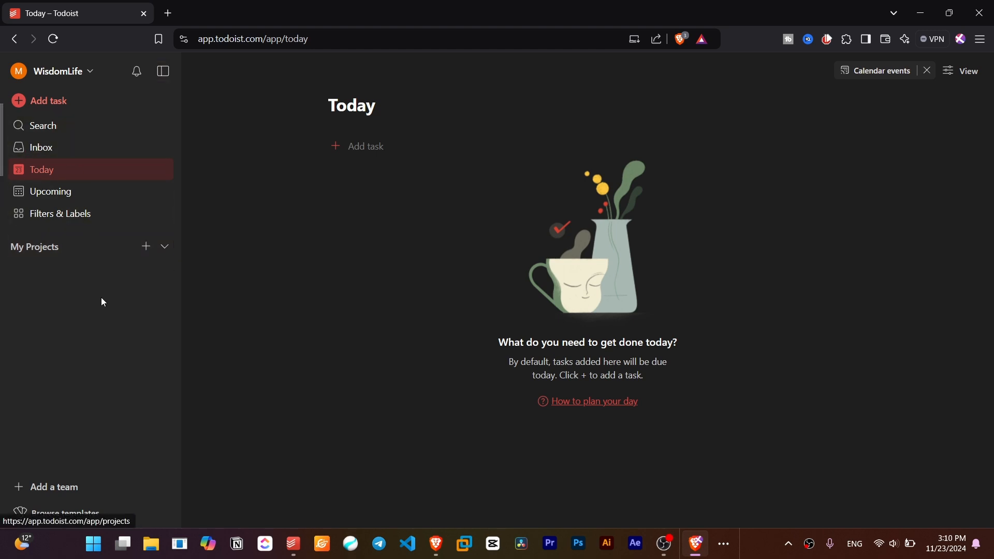
Start a new project under My Projects and name it "YouTube"
{"action": "left_click", "coordinate": [146, 247]}
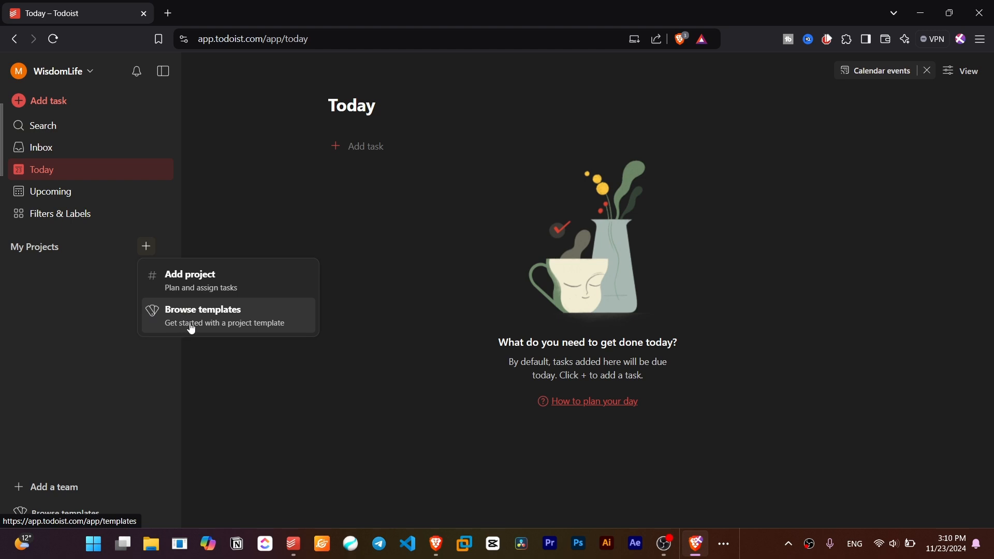
{"action": "left_click", "coordinate": [212, 290]}
{"action": "left_click", "coordinate": [455, 192]}
{"action": "type", "text": "YouTube"}
{"action": "left_click", "coordinate": [413, 203]}
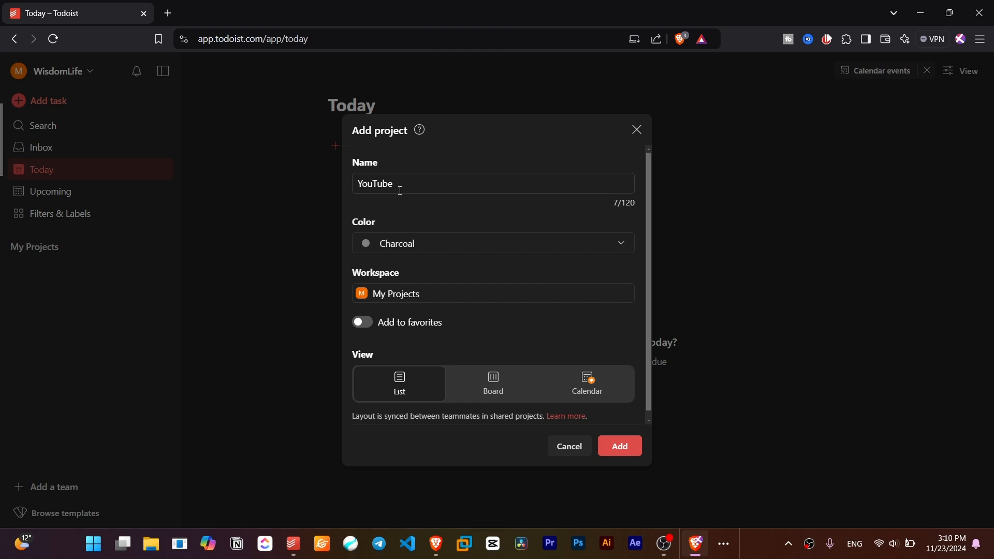
{"action": "scroll", "coordinate": [425, 265], "scroll_direction": "down", "scroll_amount": 1}
{"action": "scroll", "coordinate": [425, 261], "scroll_direction": "up", "scroll_amount": 1}
{"action": "left_click_drag", "start_coordinate": [400, 180], "coordinate": [364, 180]}
{"action": "left_click", "coordinate": [399, 226]}
Set the new project's color to Berry Red
{"action": "left_click", "coordinate": [410, 245]}
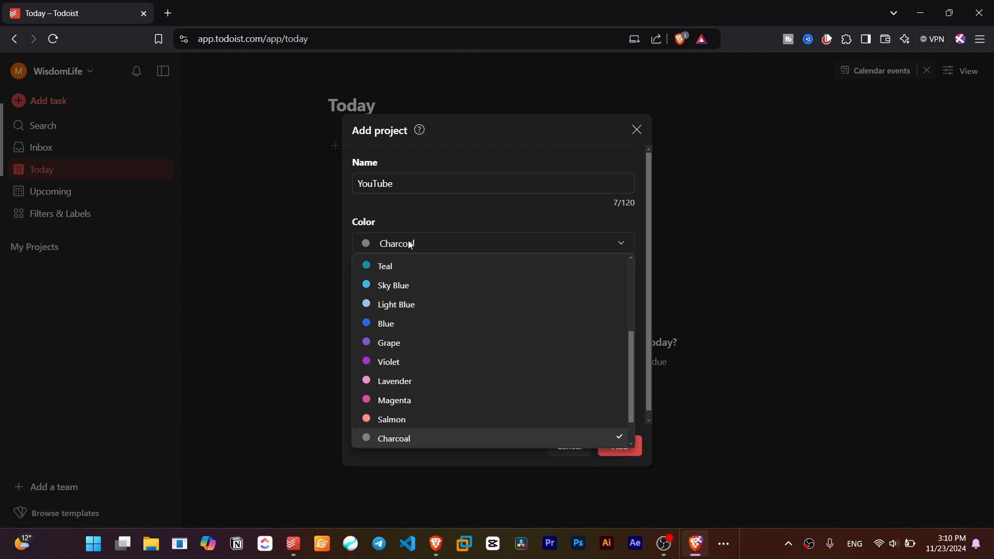
{"action": "left_click", "coordinate": [410, 244]}
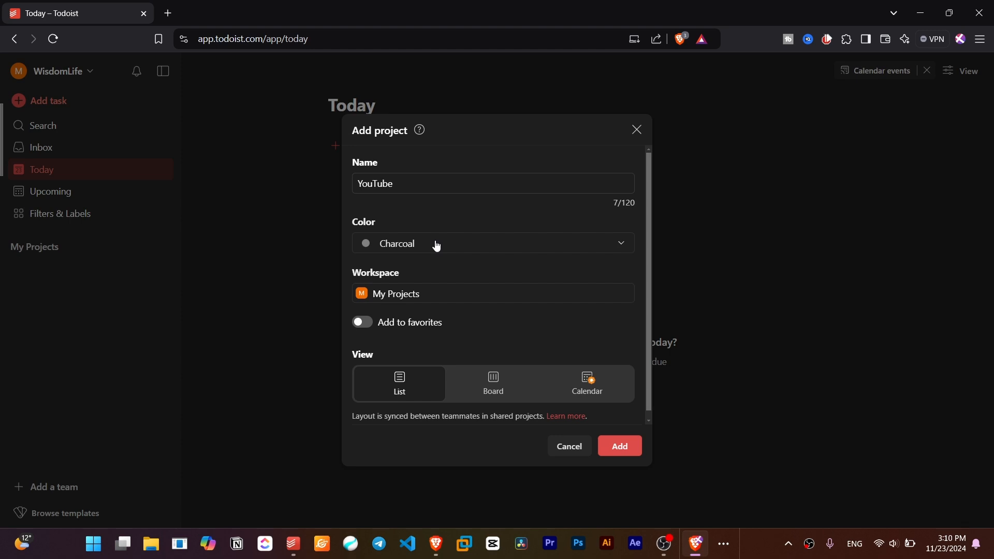
{"action": "left_click", "coordinate": [437, 245]}
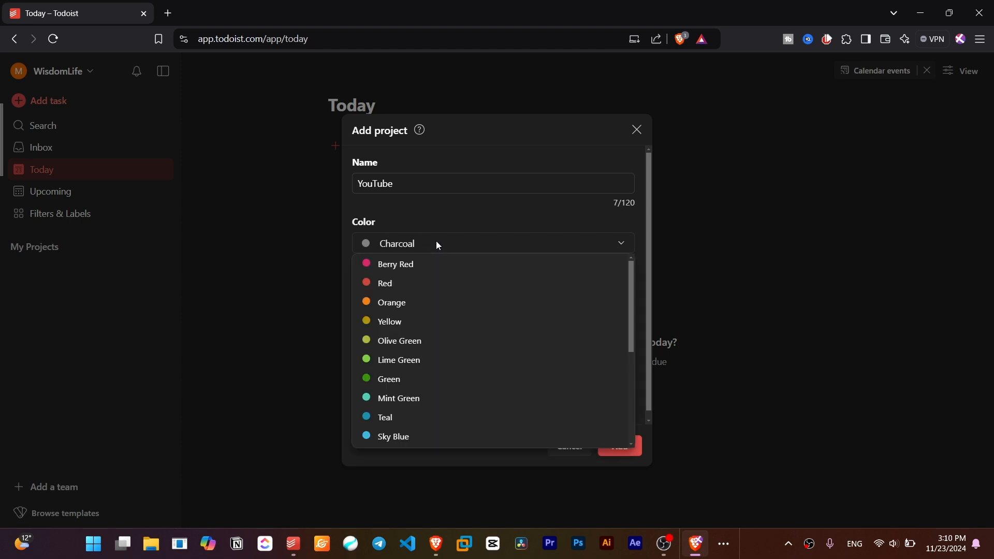
{"action": "left_click", "coordinate": [420, 271]}
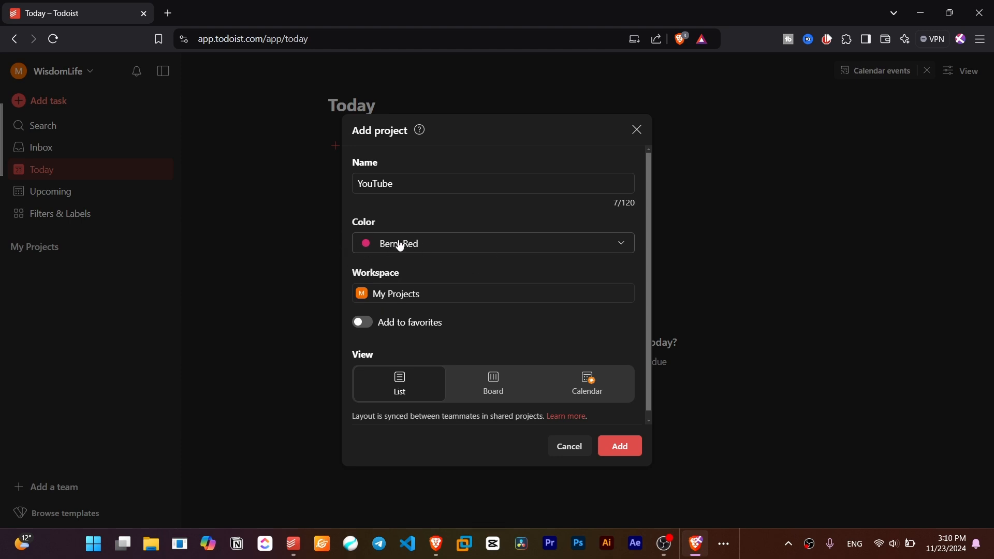
Add the project to favorites and create it with the List view
{"action": "left_click_drag", "start_coordinate": [358, 274], "coordinate": [403, 272]}
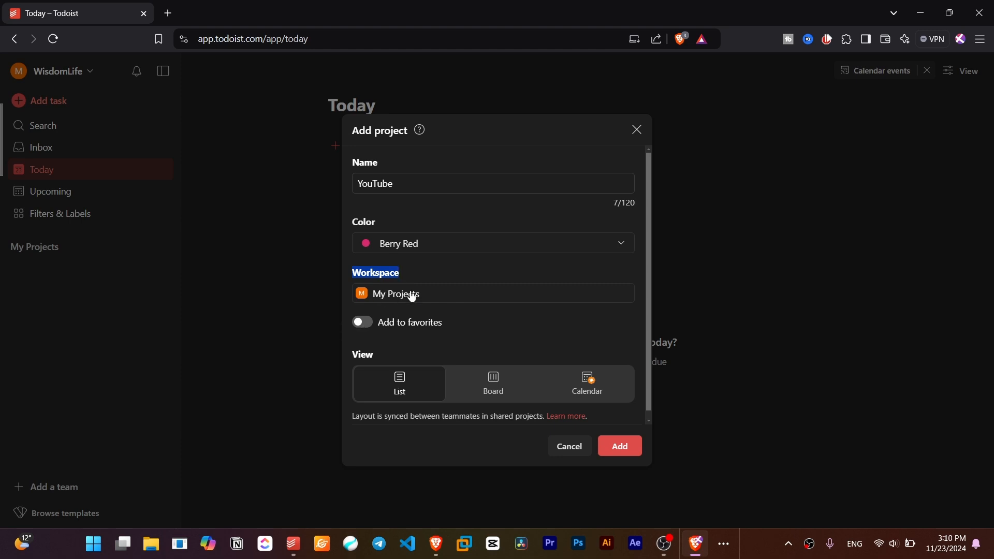
{"action": "left_click", "coordinate": [361, 325]}
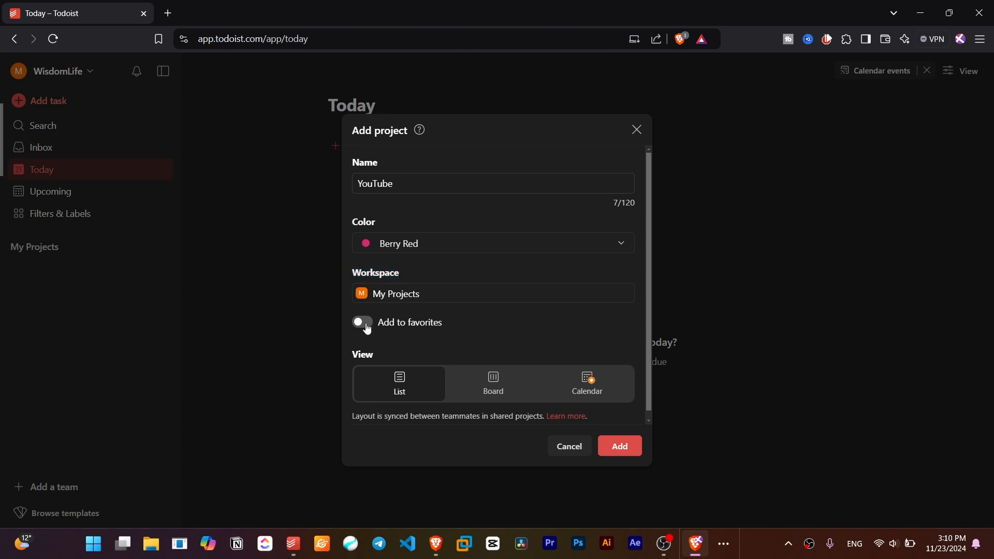
{"action": "scroll", "coordinate": [491, 360], "scroll_direction": "down", "scroll_amount": 1}
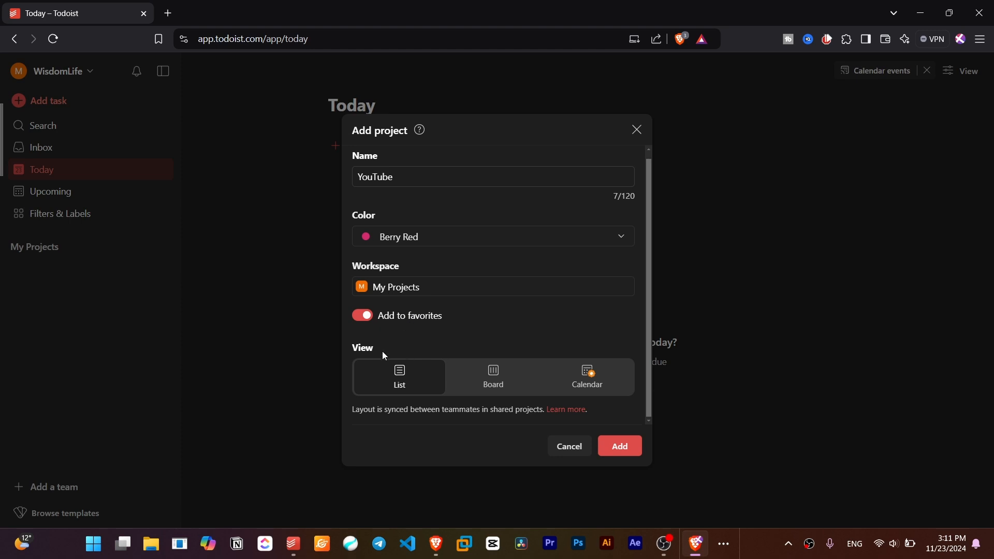
{"action": "left_click_drag", "start_coordinate": [355, 344], "coordinate": [373, 344]}
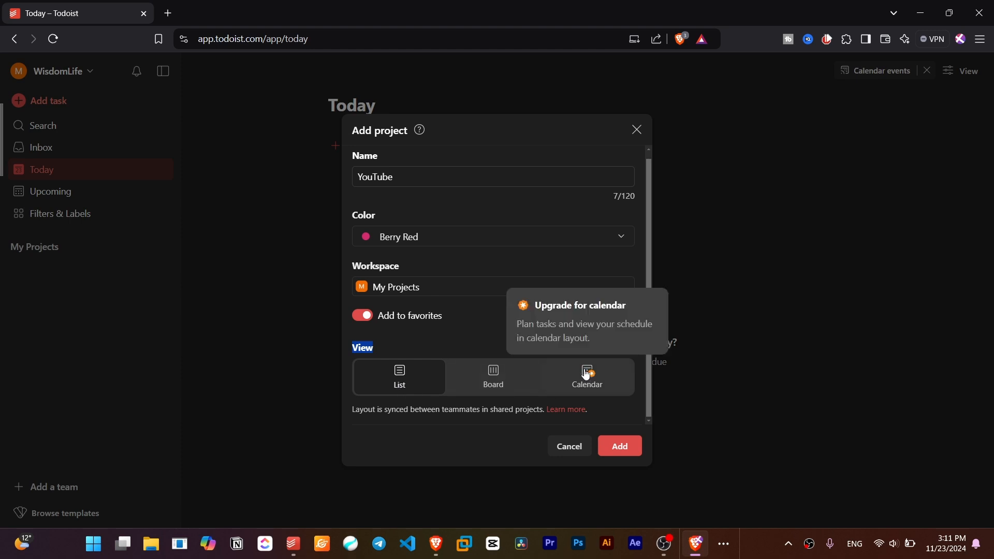
{"action": "left_click", "coordinate": [411, 349]}
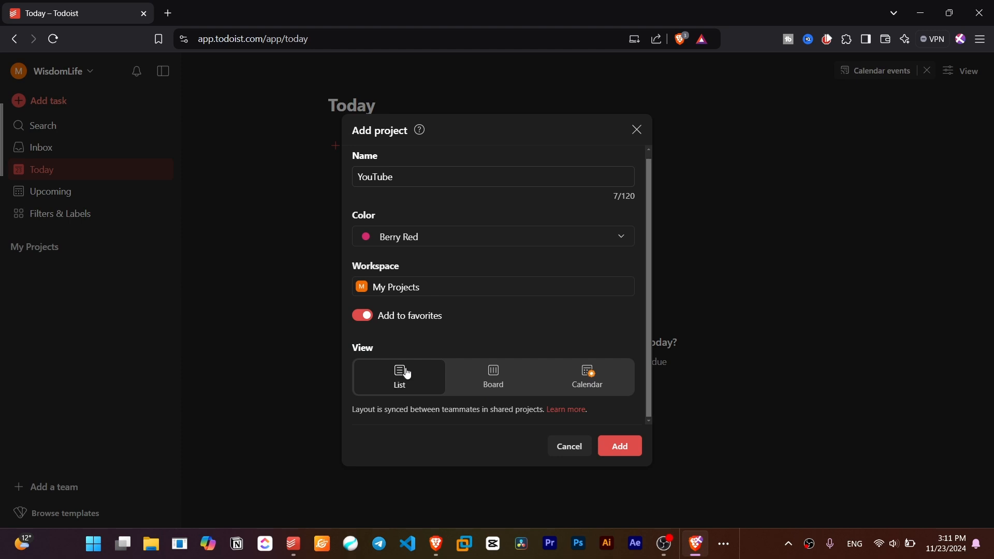
{"action": "scroll", "coordinate": [490, 324], "scroll_direction": "up", "scroll_amount": 1}
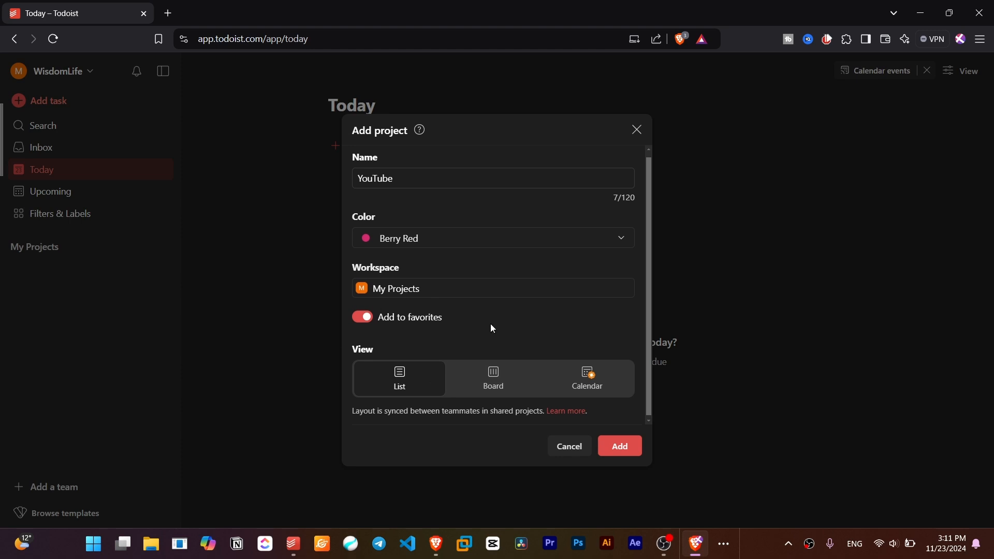
{"action": "scroll", "coordinate": [466, 346], "scroll_direction": "down", "scroll_amount": 1}
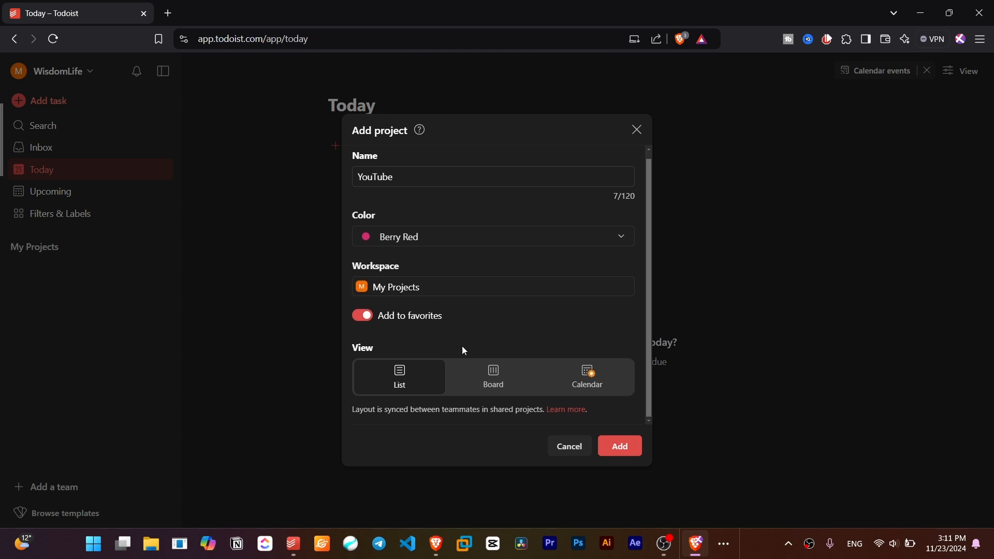
{"action": "left_click", "coordinate": [634, 446]}
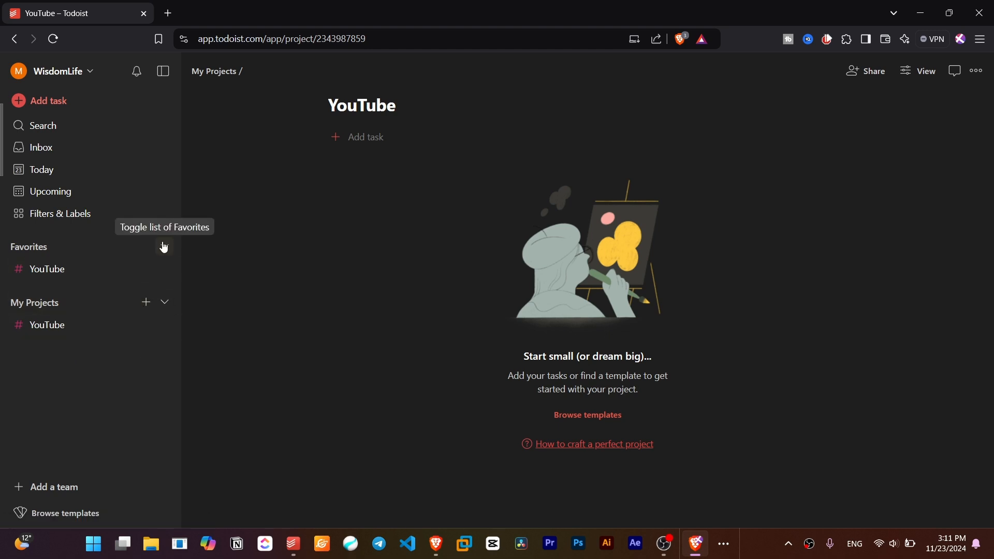
{"action": "left_click", "coordinate": [404, 105]}
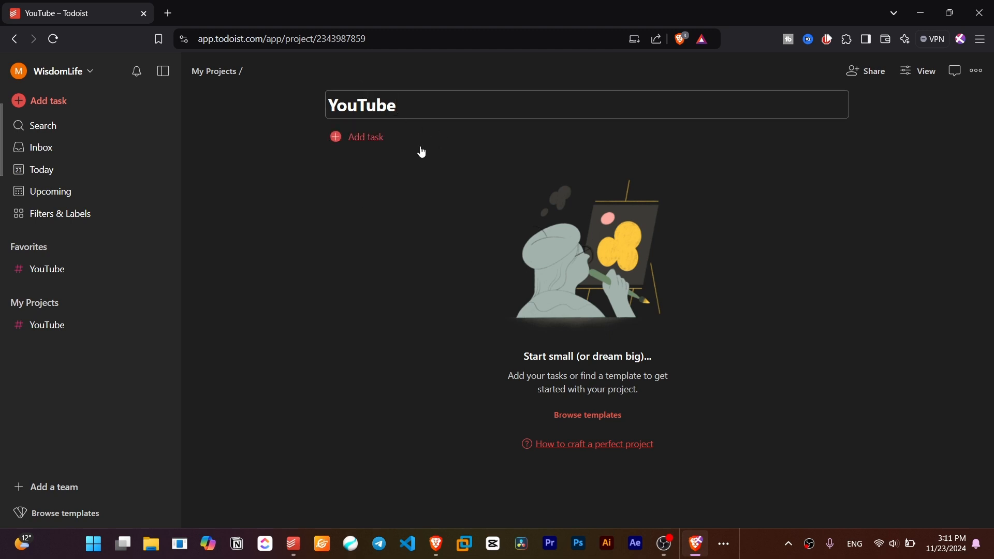
{"action": "left_click", "coordinate": [405, 163]}
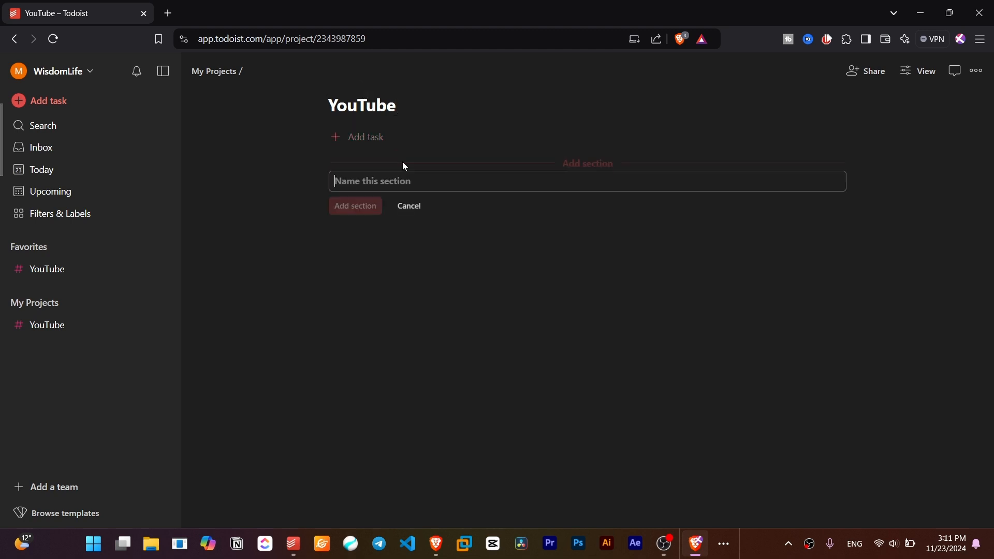
{"action": "left_click", "coordinate": [382, 140]}
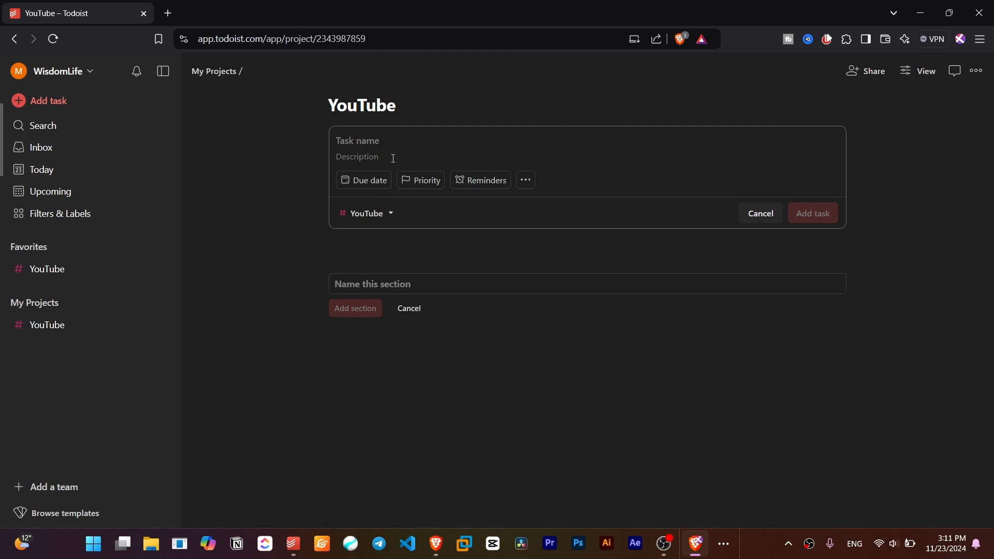
{"action": "left_click", "coordinate": [423, 277]}
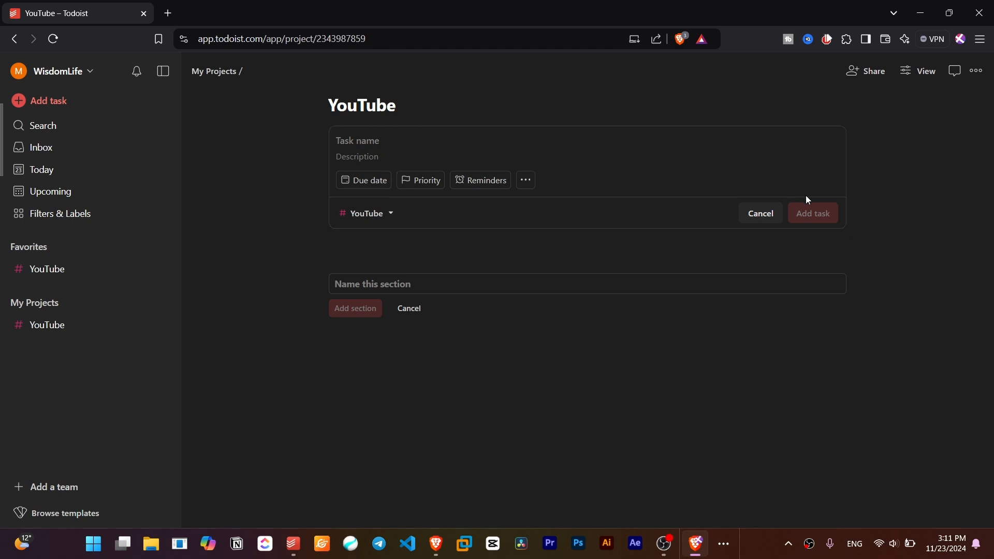
{"action": "left_click", "coordinate": [771, 215]}
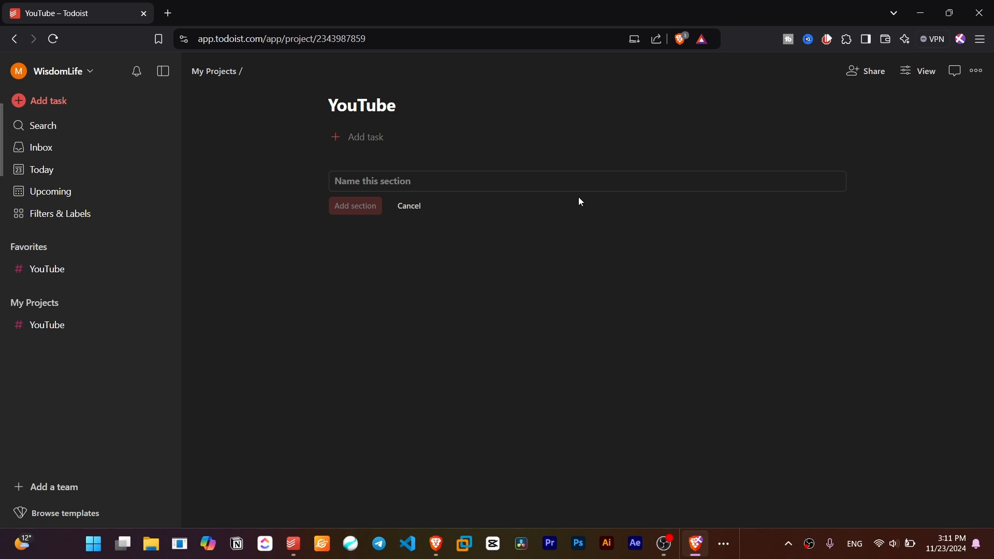
Add a task named "Gathering information" to the YouTube project
{"action": "left_click", "coordinate": [382, 137]}
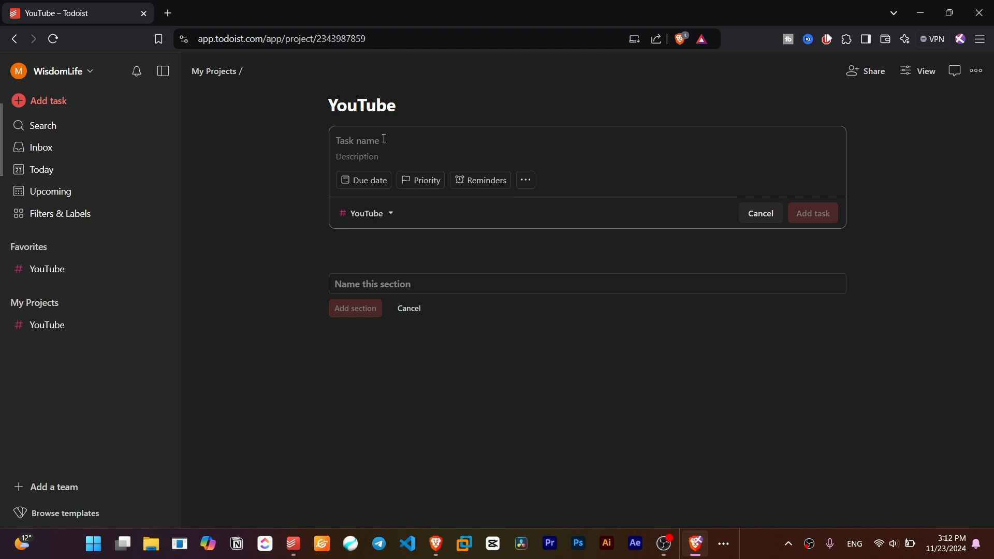
{"action": "type", "text": "Gatewa"}
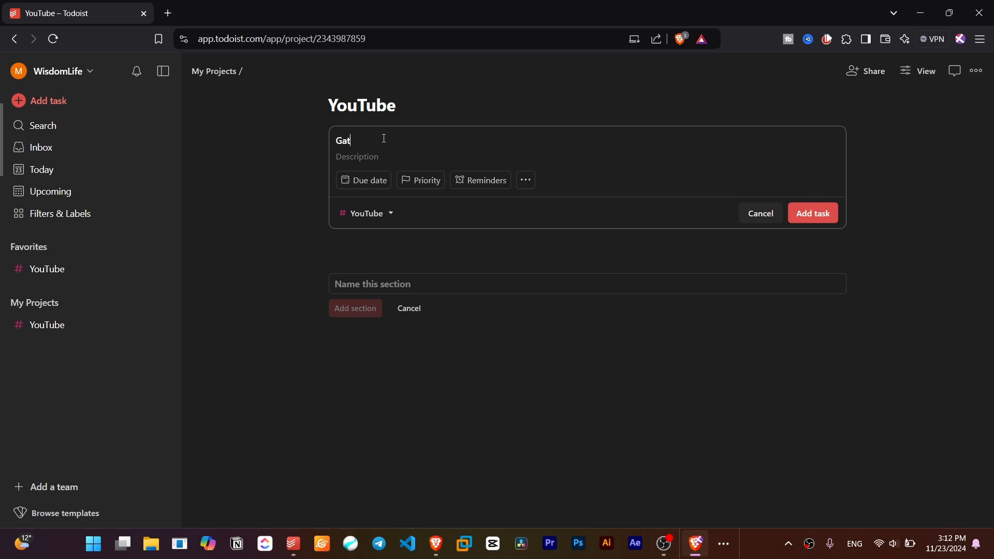
{"action": "key", "text": "BackSpace"}
{"action": "key", "text": "BackSpace"}
{"action": "key", "text": "BackSpace"}
{"action": "type", "text": "hering information"}
{"action": "left_click_drag", "start_coordinate": [444, 138], "coordinate": [319, 135]}
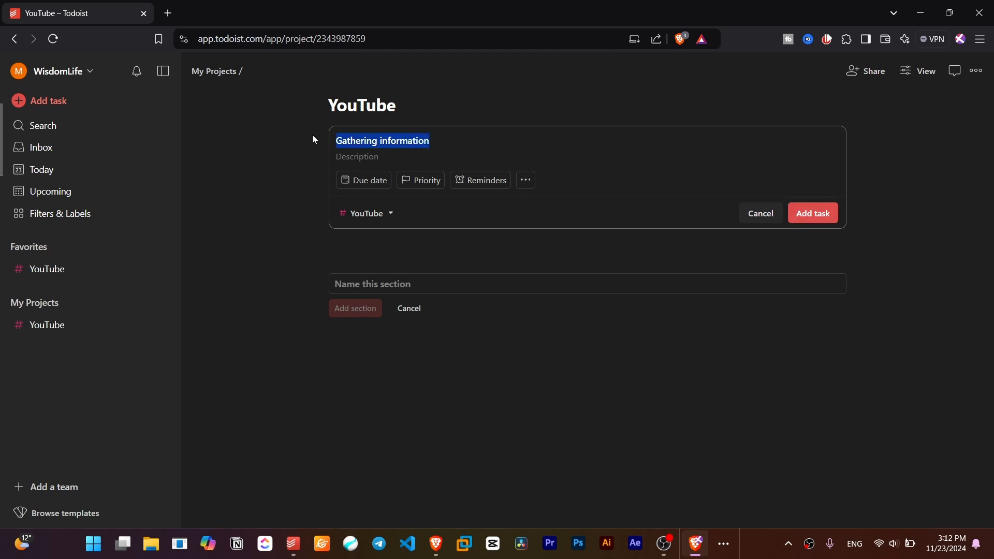
{"action": "left_click", "coordinate": [370, 147]}
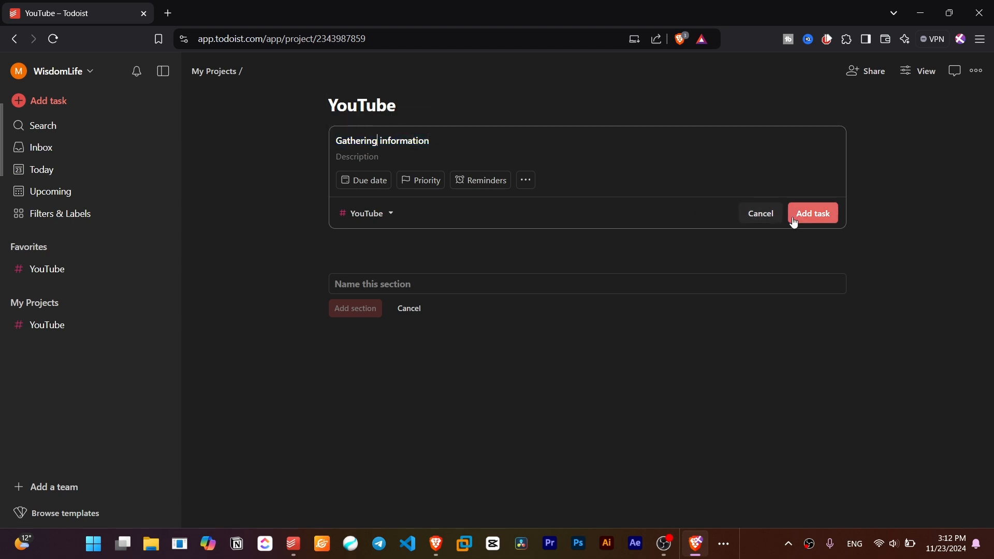
{"action": "left_click", "coordinate": [812, 214]}
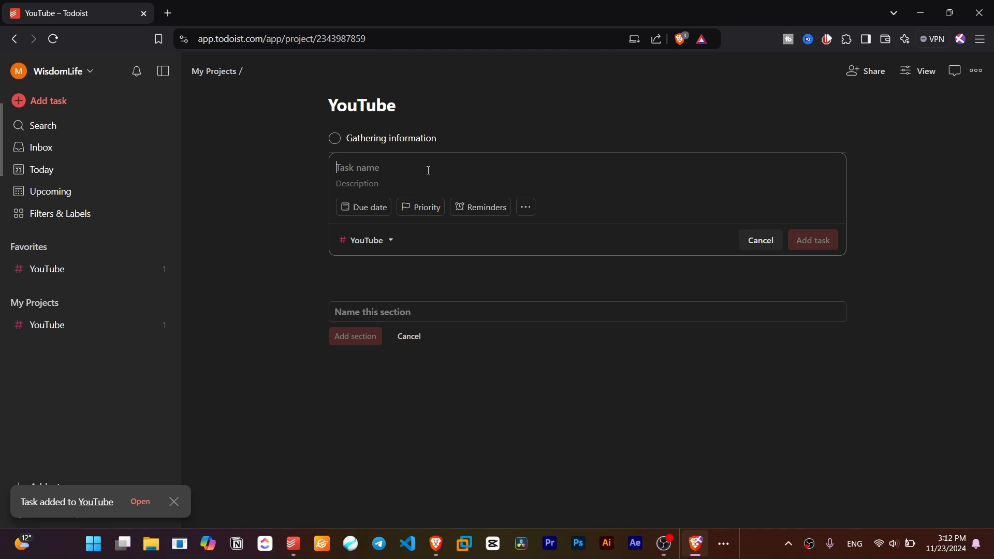
Add the tasks "AIs", "Recap" and "Recording" below the "Gathering information" task
{"action": "type", "text": "Als"}
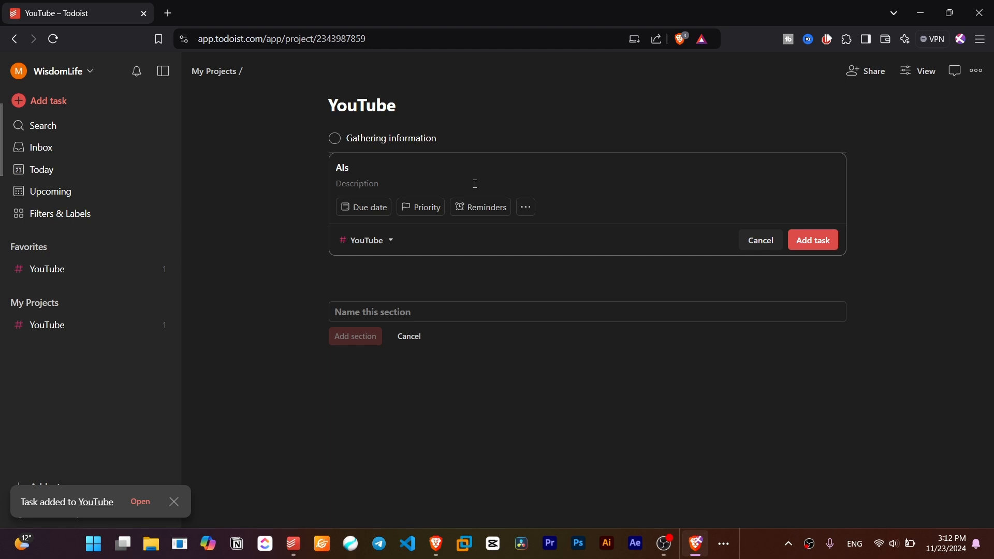
{"action": "left_click", "coordinate": [811, 240]}
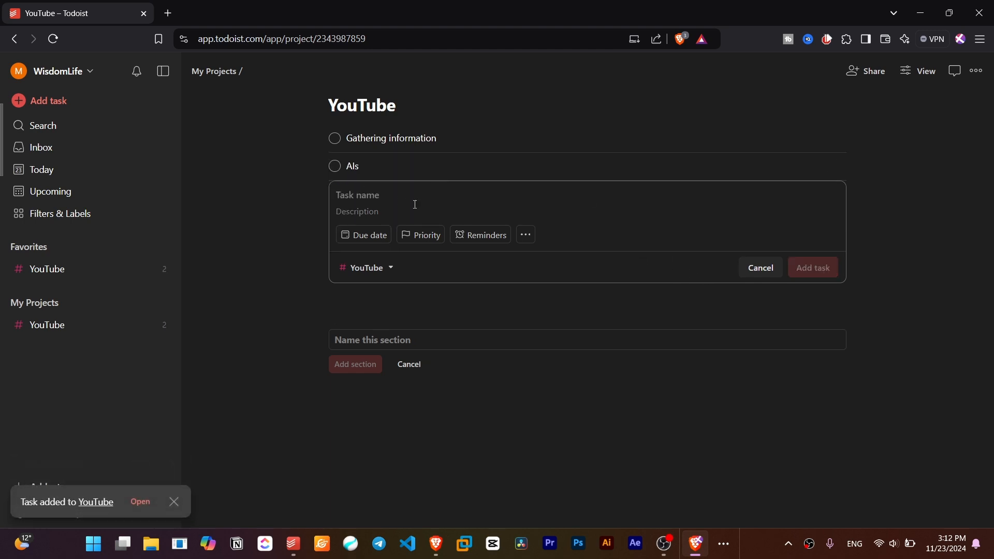
{"action": "type", "text": "Recap"}
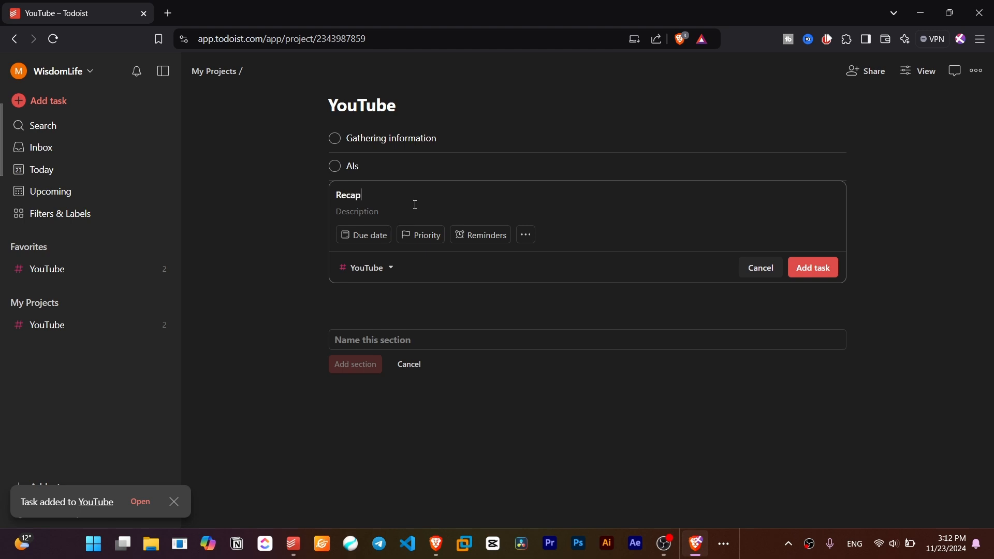
{"action": "key", "text": "Return"}
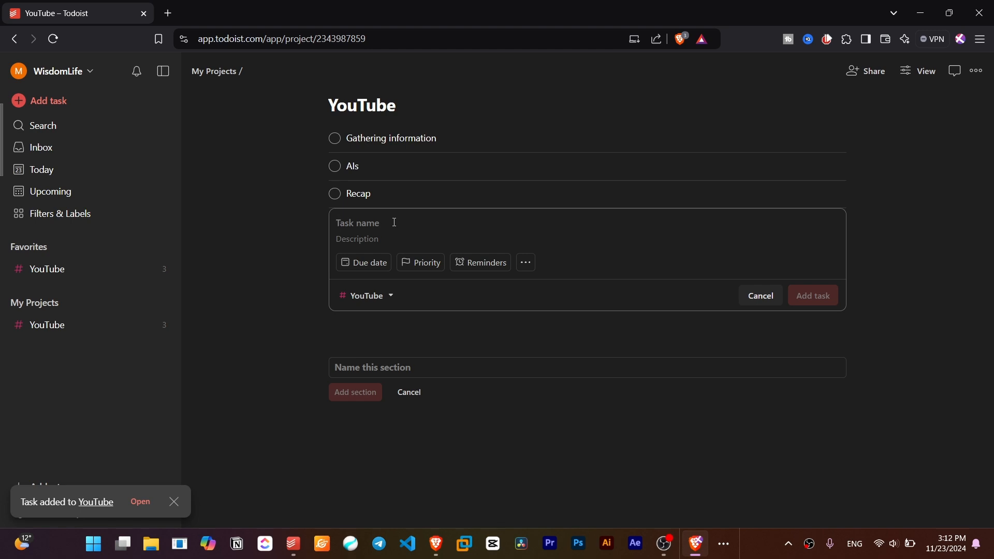
{"action": "type", "text": "Recording"}
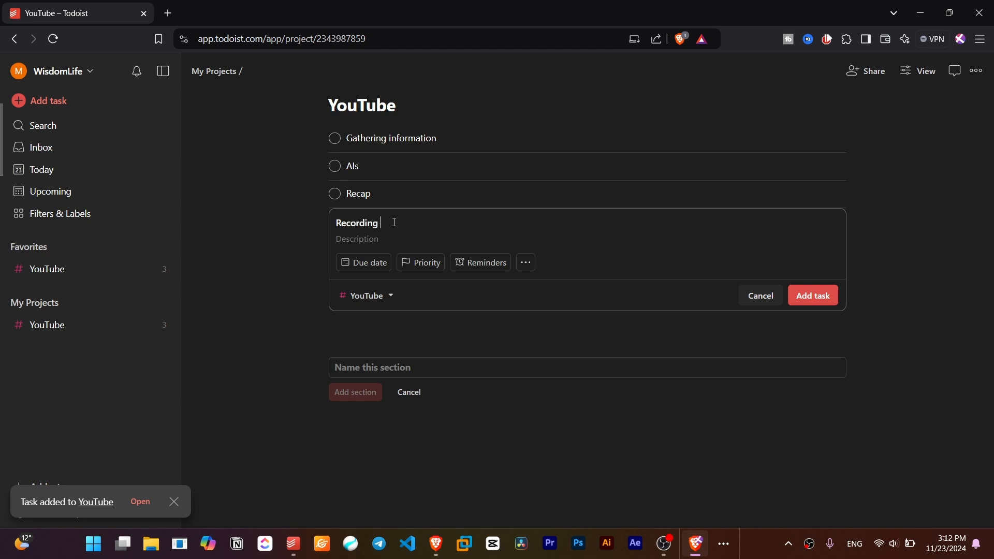
{"action": "left_click", "coordinate": [823, 300]}
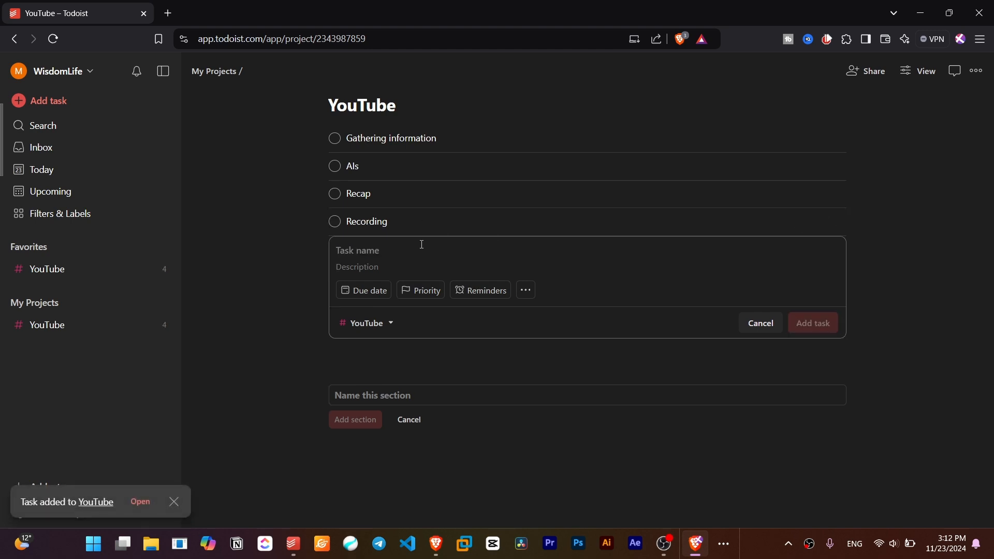
Add the tasks "Editing", "Upload" and "SEO and Title" below the "Recording" task in the YouTube project
{"action": "type", "text": "Editing"}
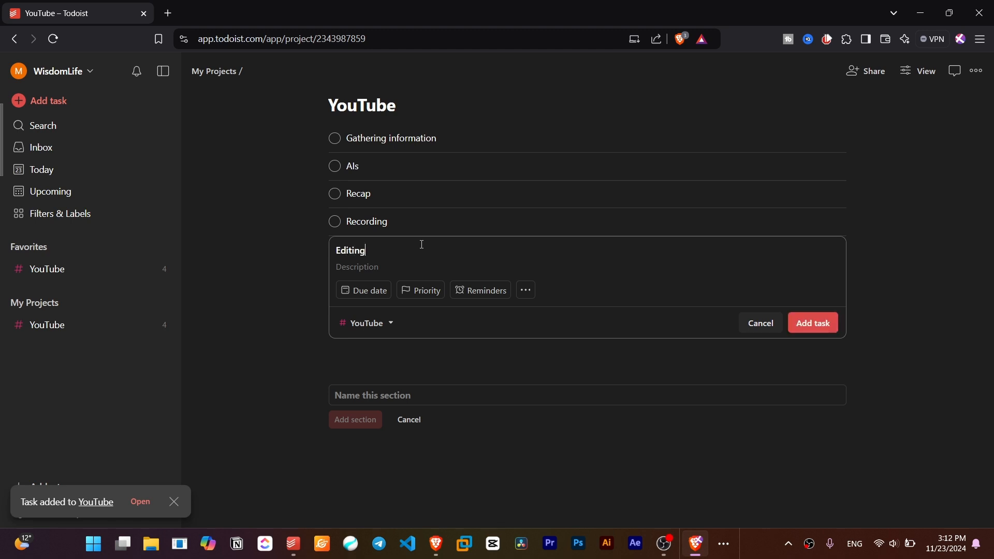
{"action": "key", "text": "Return"}
{"action": "type", "text": "Upload"}
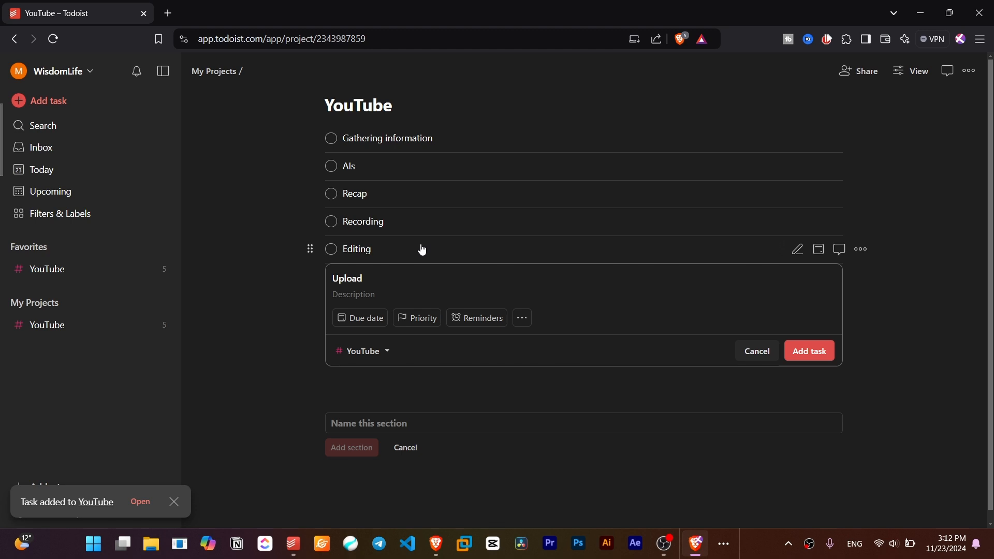
{"action": "key", "text": "Return"}
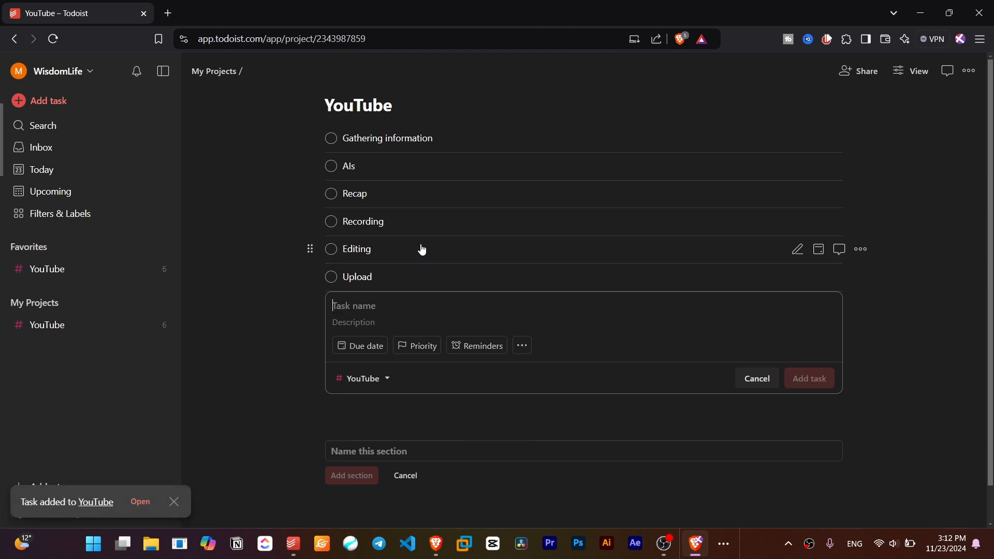
{"action": "type", "text": "SEO and t"}
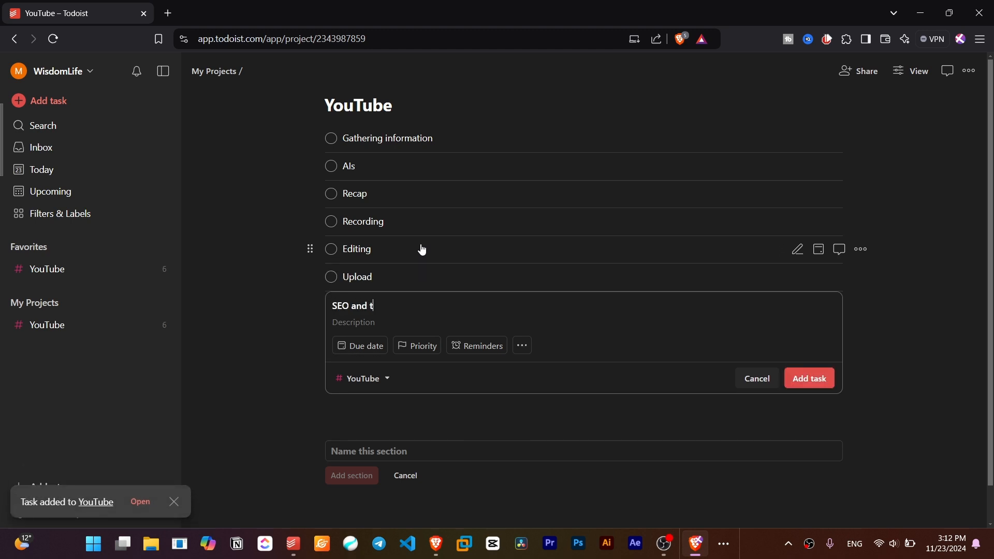
{"action": "key", "text": "BackSpace"}
{"action": "type", "text": "Title"}
{"action": "key", "text": "Return"}
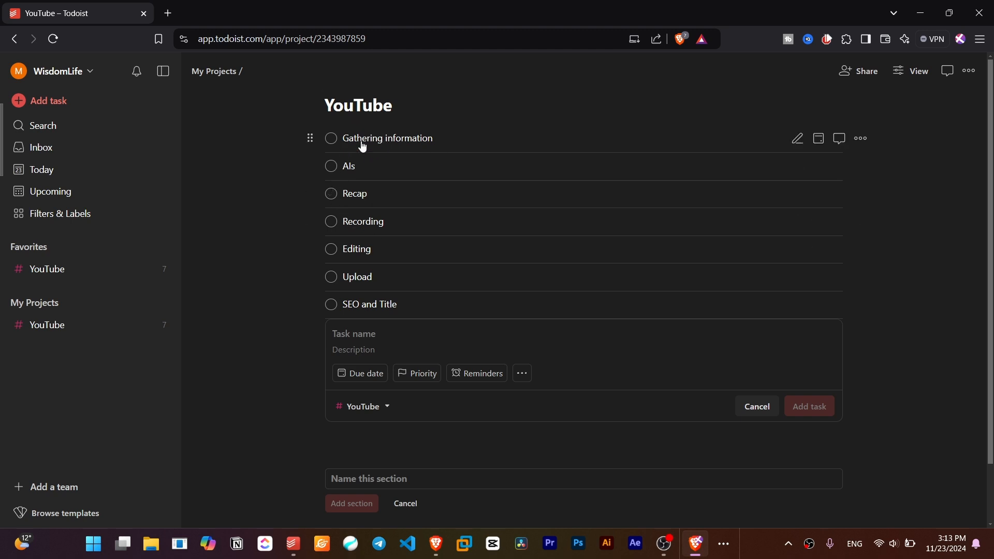
Mark the "Gathering information" task as complete and undo the completion, doing both twice
{"action": "left_click", "coordinate": [331, 139]}
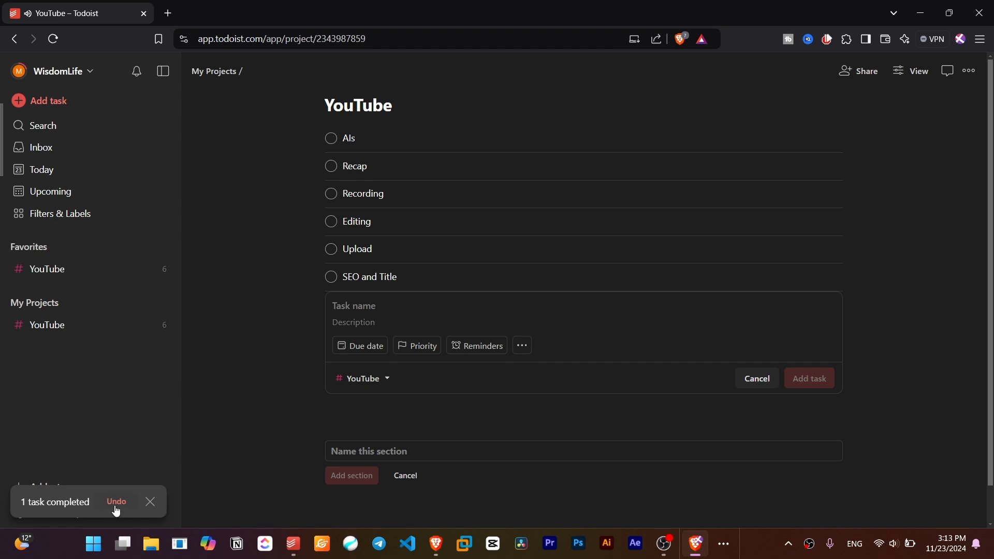
{"action": "left_click", "coordinate": [116, 501]}
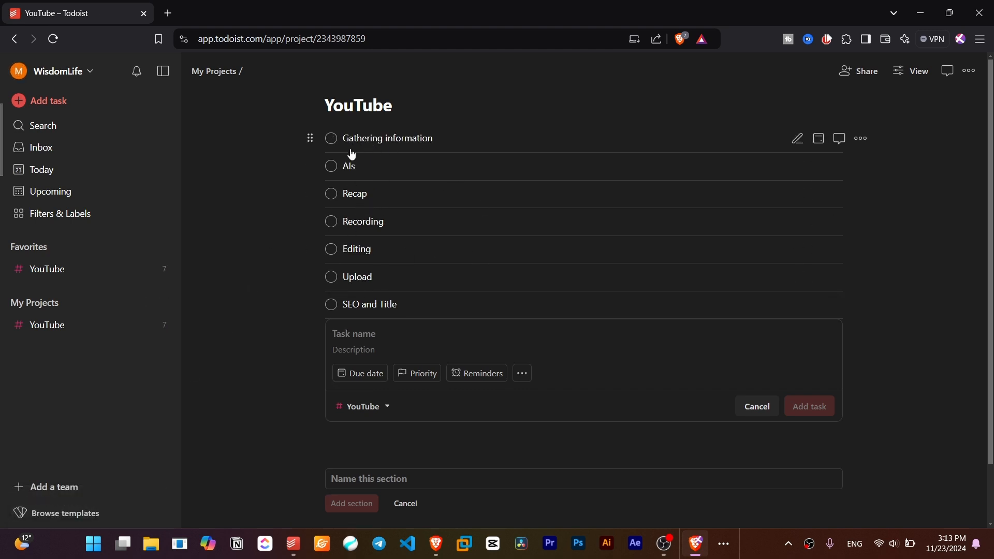
{"action": "left_click", "coordinate": [332, 138]}
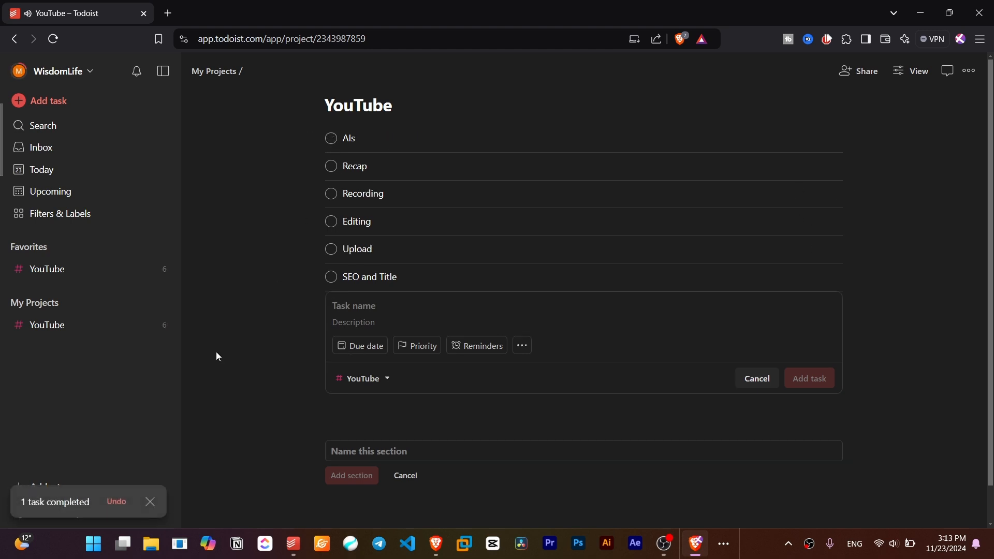
{"action": "left_click", "coordinate": [116, 502]}
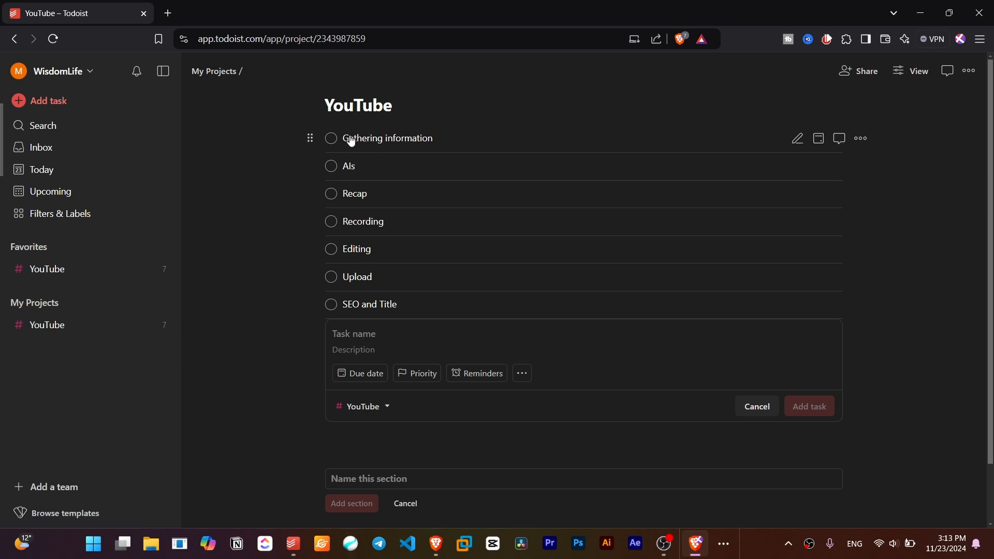
Give the "Gathering information" task the description "Gathering information from Websites, YouTube videos, research papers, ...." and save it
{"action": "left_click", "coordinate": [382, 145]}
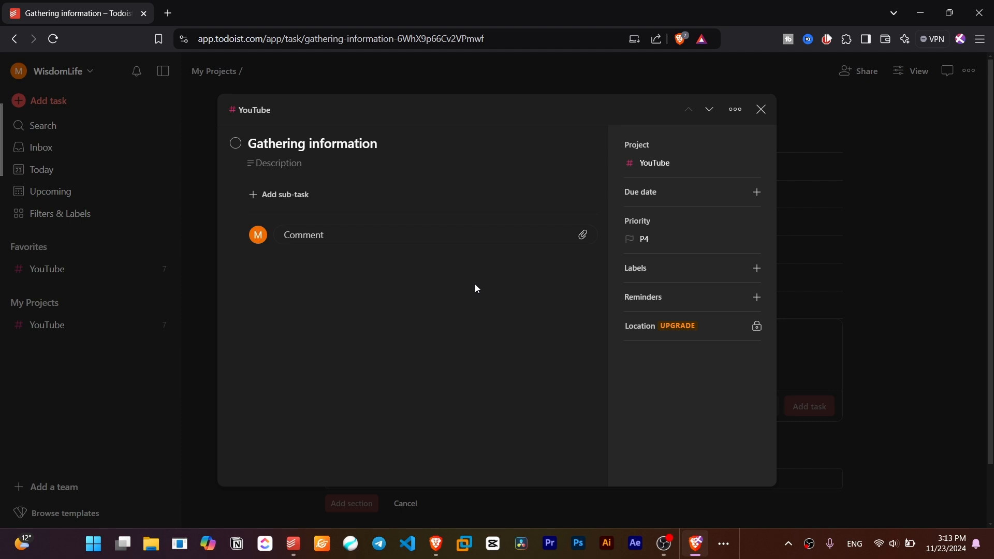
{"action": "left_click", "coordinate": [252, 161]}
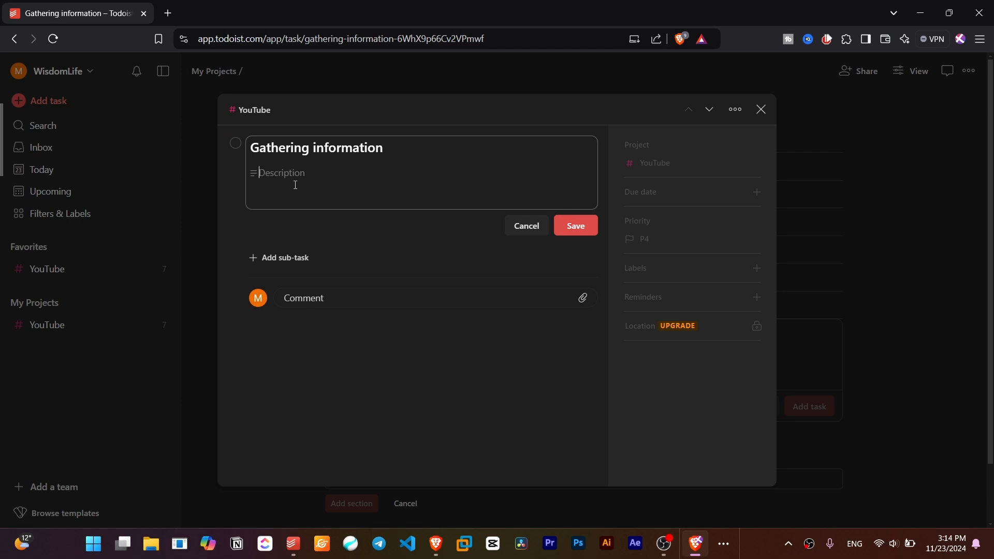
{"action": "type", "text": "Gathering information from "}
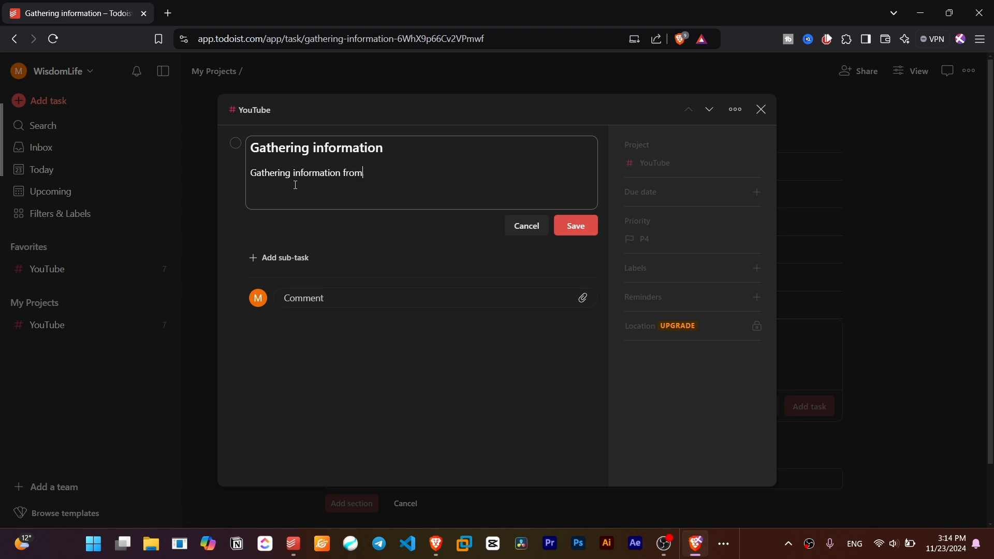
{"action": "type", "text": "WW"}
{"action": "key", "text": "BackSpace"}
{"action": "type", "text": "ebsites, YouTube videos,"}
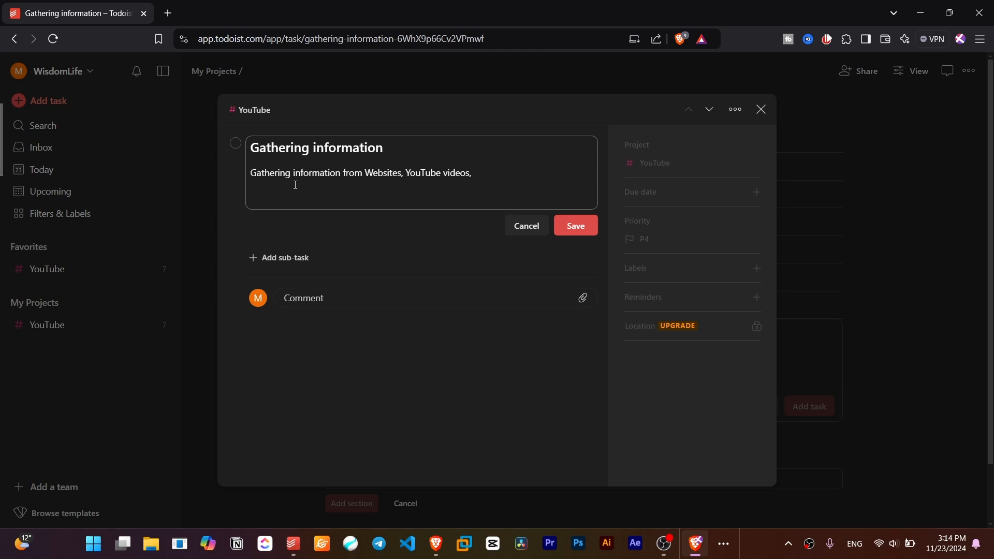
{"action": "type", "text": "R"}
{"action": "key", "text": "BackSpace"}
{"action": "type", "text": "research papers, ...."}
{"action": "left_click", "coordinate": [576, 226]}
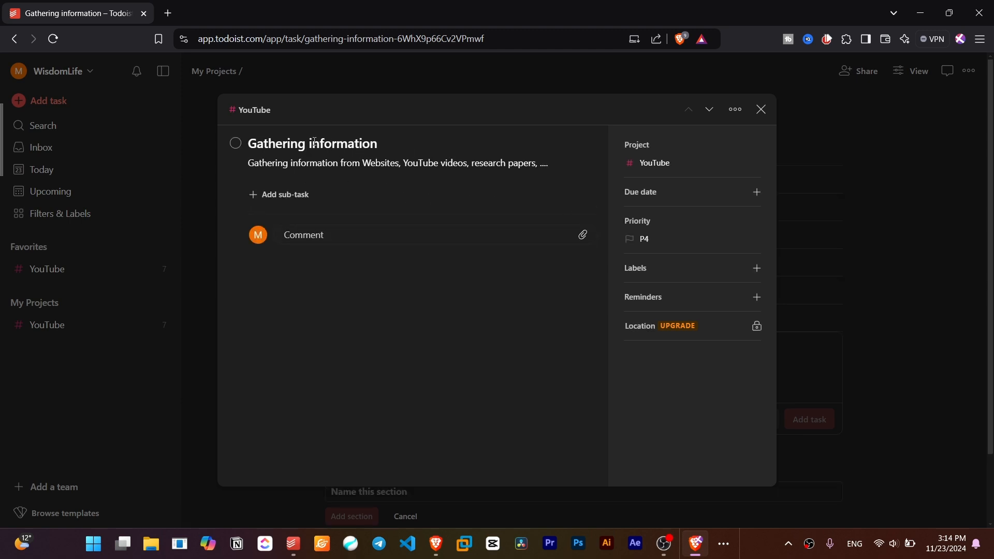
Post the comment "I searched wikipedia.com about healthy diet" on the "Gathering information" task
{"action": "left_click", "coordinate": [357, 239]}
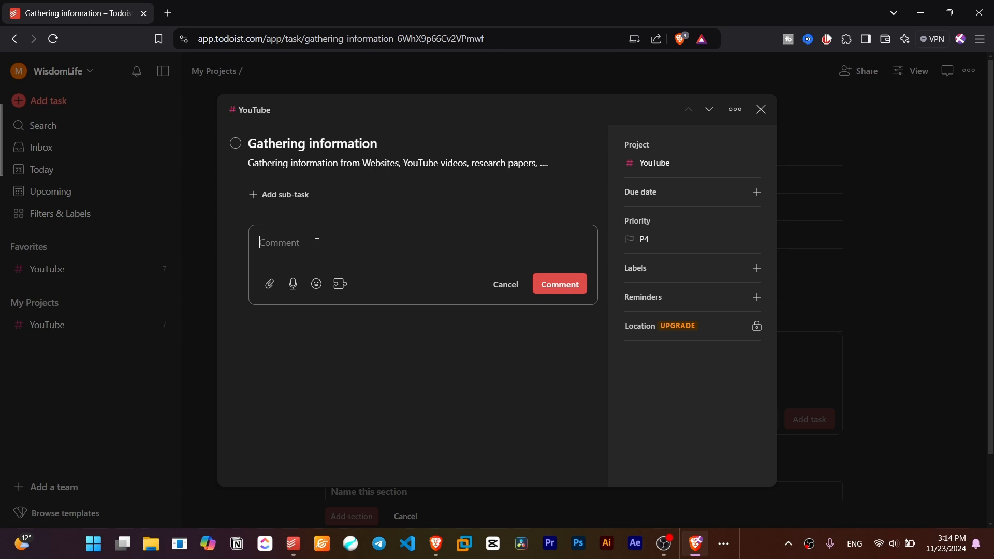
{"action": "type", "text": "I searched wikipedia .com about healthy diet"}
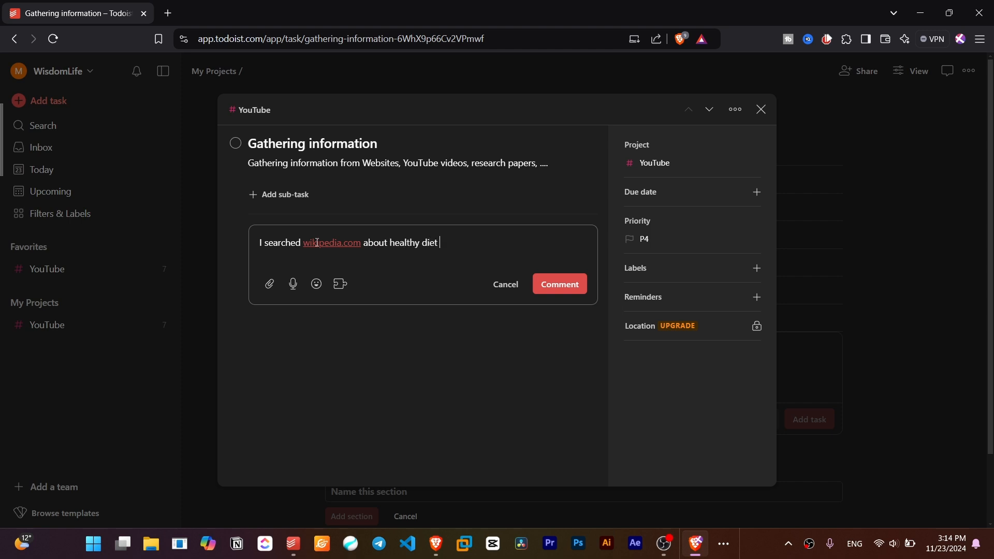
{"action": "key", "text": "shift+Return"}
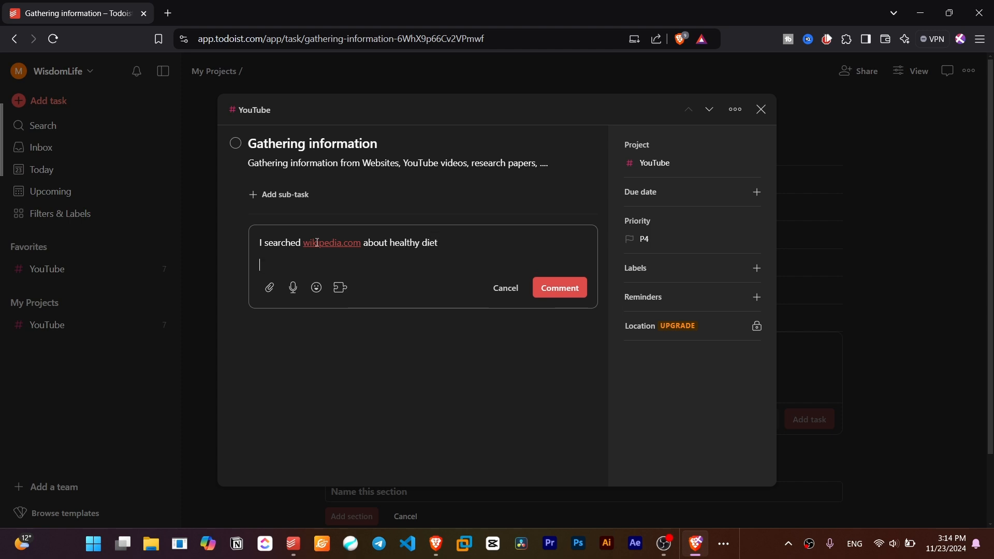
{"action": "left_click", "coordinate": [559, 287]}
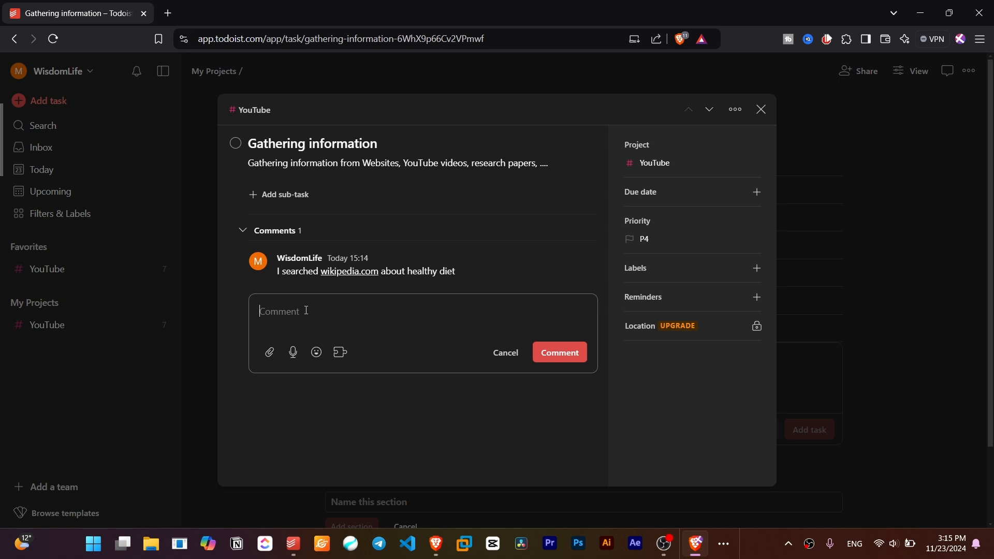
{"action": "left_click", "coordinate": [342, 405]}
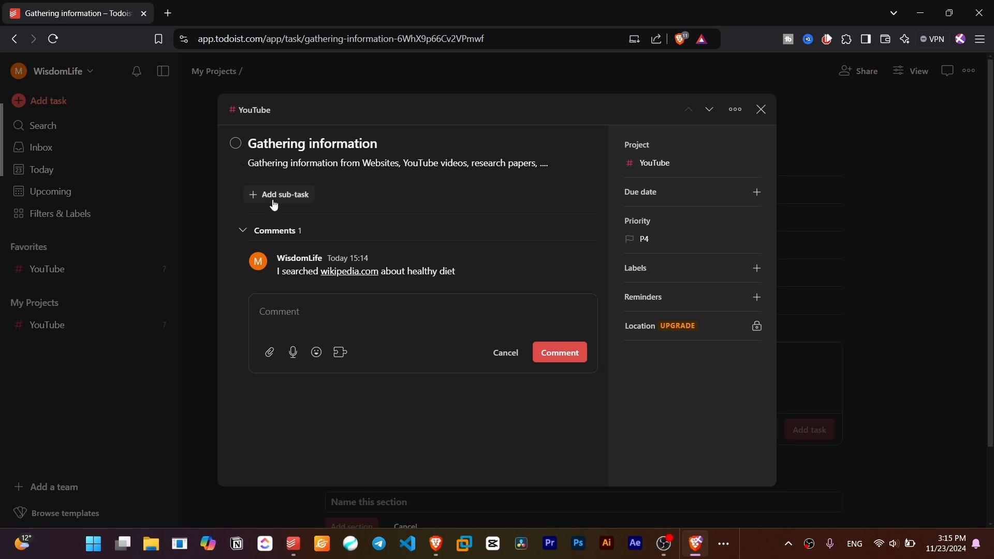
{"action": "left_click", "coordinate": [443, 163]}
{"action": "left_click", "coordinate": [575, 224]}
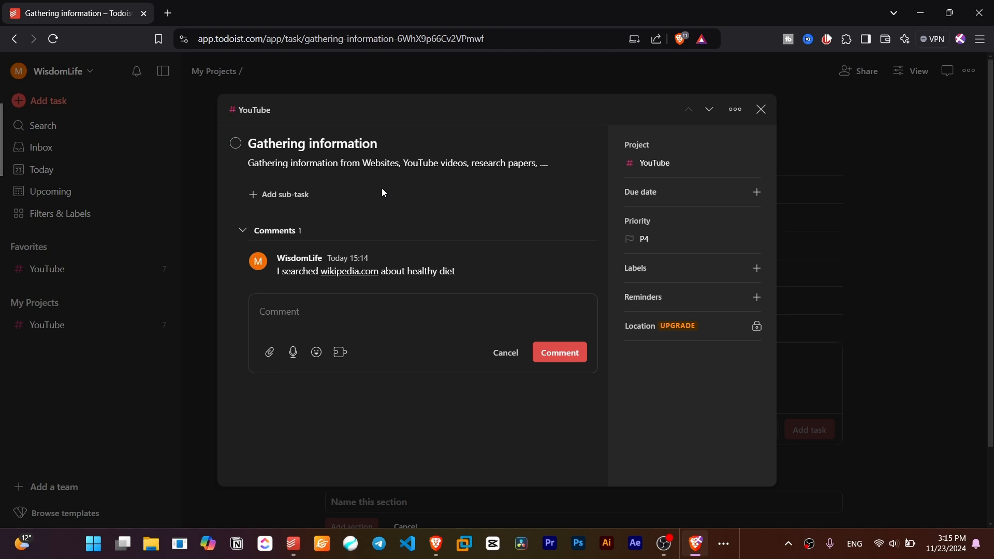
Add the sub-tasks "Websites Articles", "YouTube Videos" and "Research Papers" to the "Gathering information" task
{"action": "left_click", "coordinate": [288, 194]}
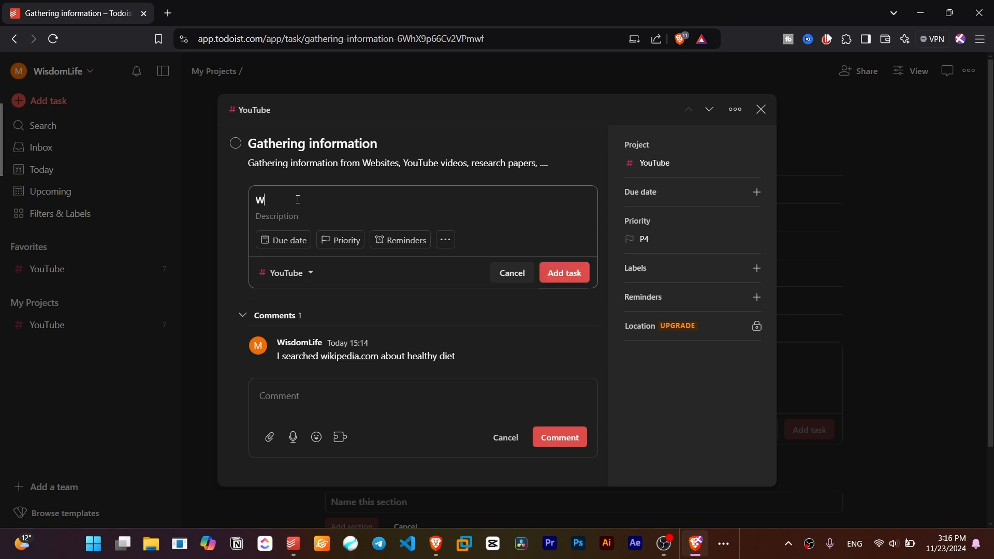
{"action": "type", "text": "Websites Articles"}
{"action": "left_click", "coordinate": [569, 273]}
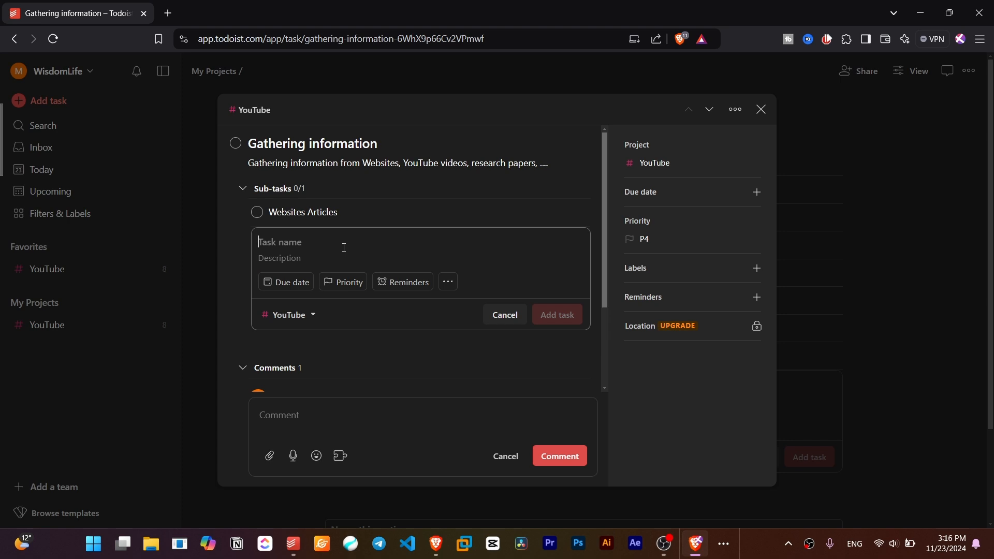
{"action": "type", "text": "YouTub"}
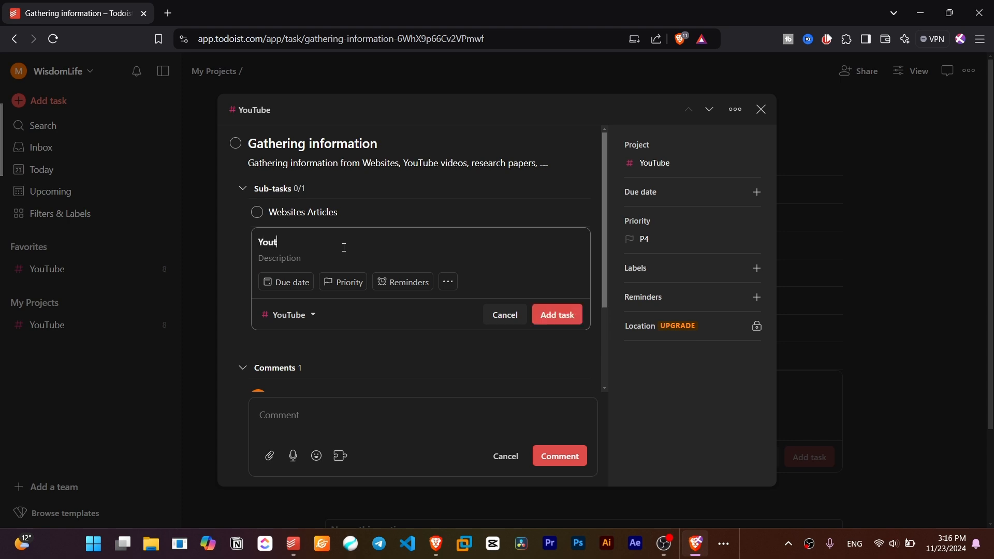
{"action": "type", "text": "e Videos"}
{"action": "key", "text": "Return"}
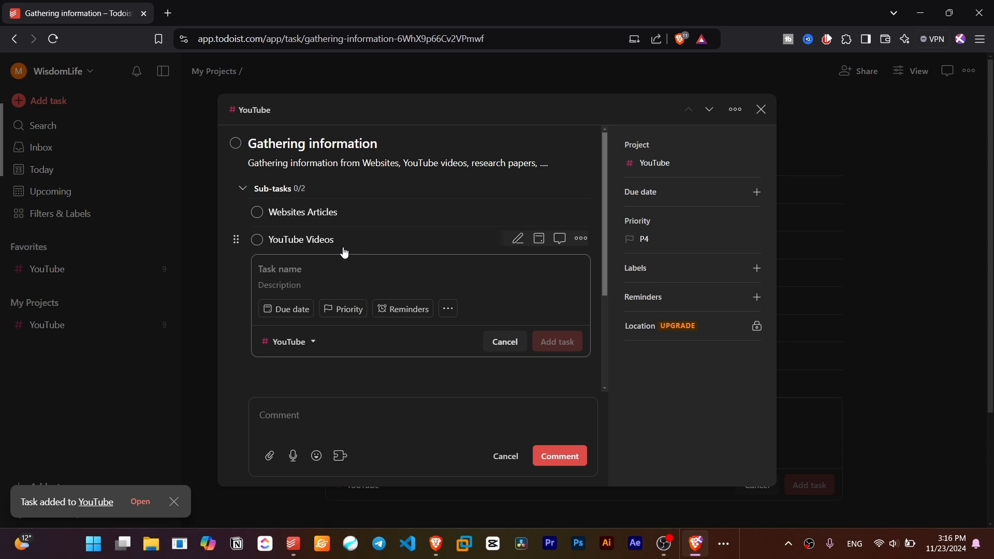
{"action": "type", "text": "Researc"}
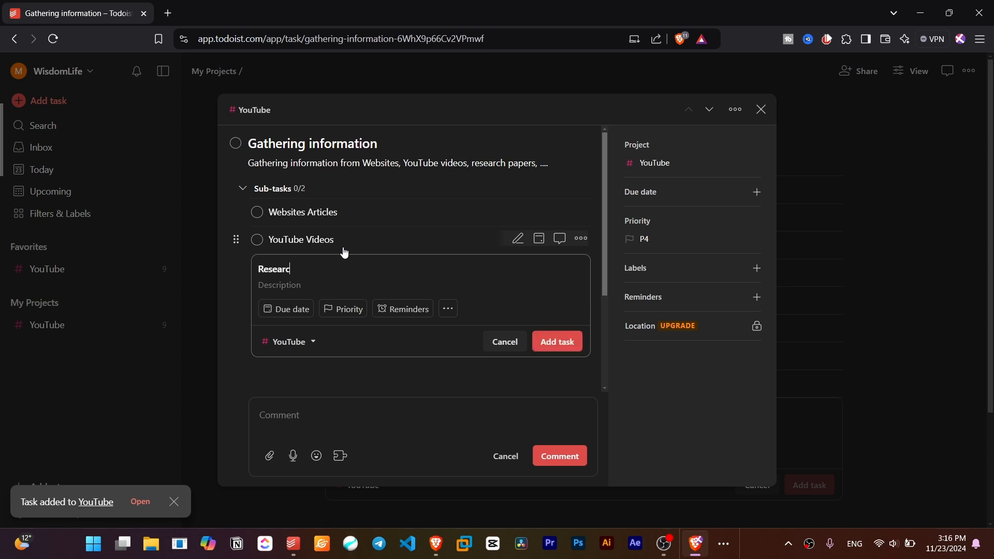
{"action": "type", "text": "h Papers"}
{"action": "key", "text": "Return"}
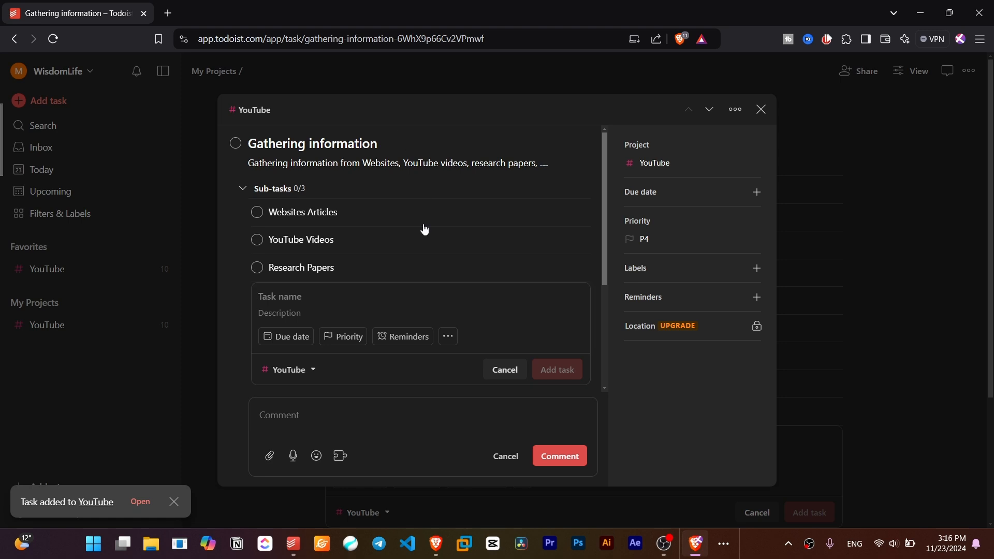
{"action": "left_click", "coordinate": [497, 374]}
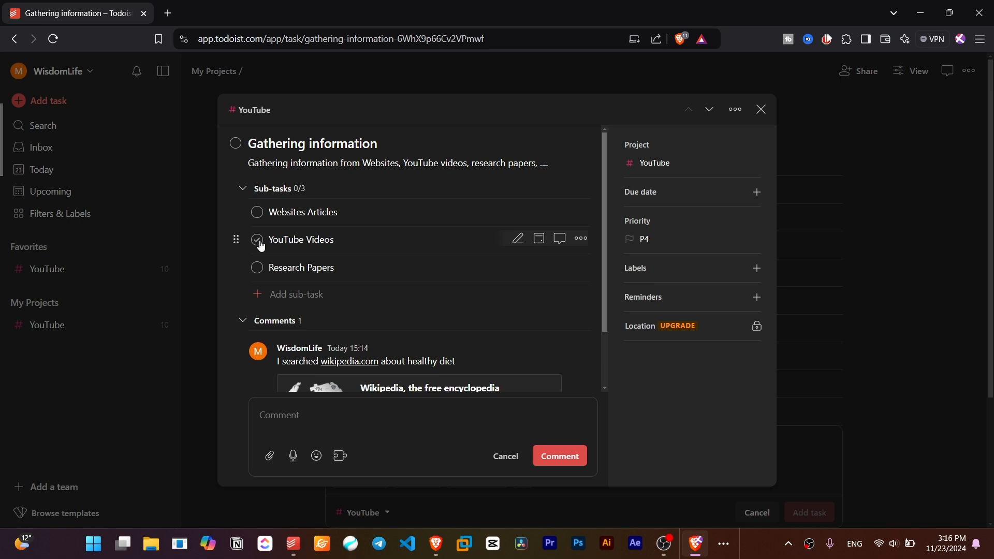
Mark the "YouTube Videos" sub-task as complete and dismiss the empty comment editor
{"action": "left_click", "coordinate": [257, 240]}
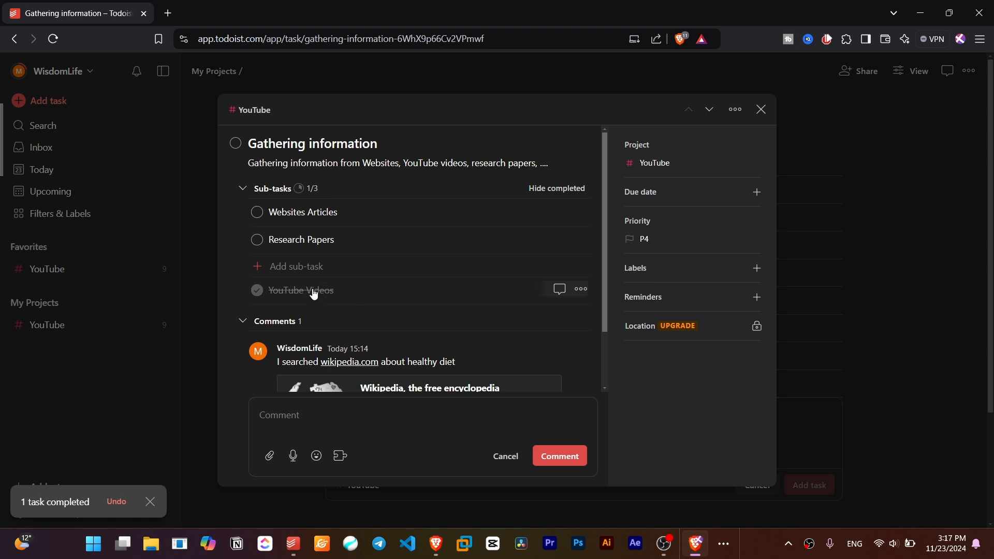
{"action": "left_click", "coordinate": [513, 455]}
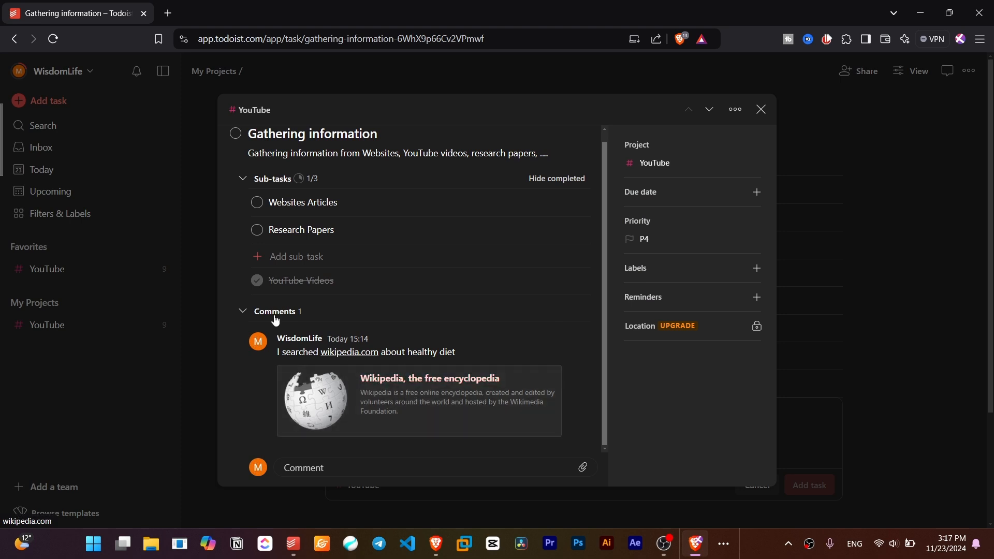
Set the due date of the "Gathering information" task to Tomorrow
{"action": "scroll", "coordinate": [292, 287], "scroll_direction": "up", "scroll_amount": 1}
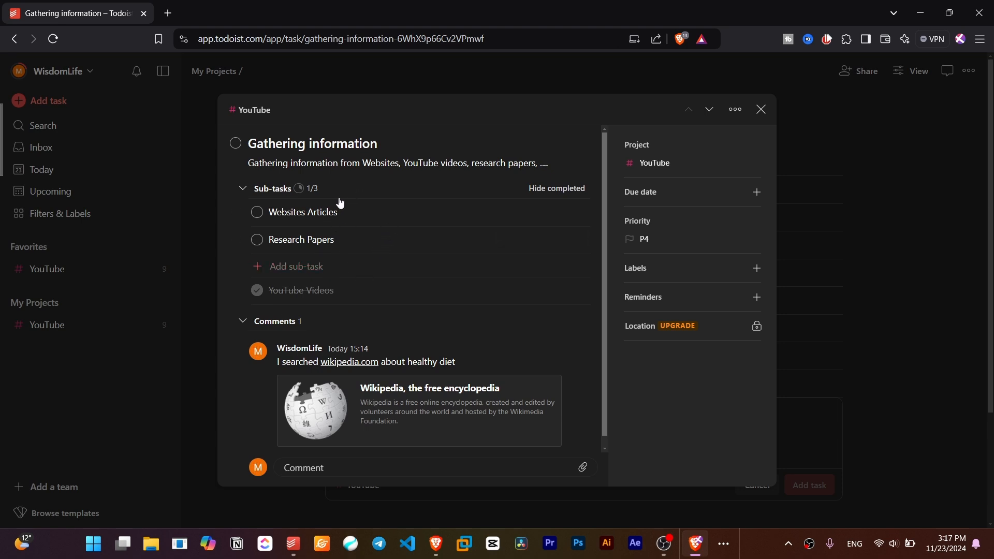
{"action": "scroll", "coordinate": [310, 186], "scroll_direction": "down", "scroll_amount": 1}
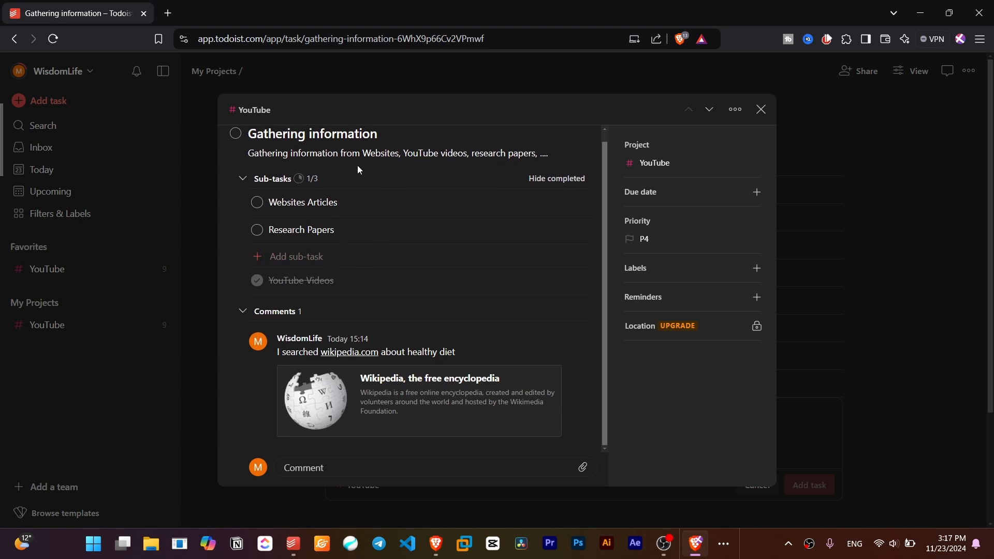
{"action": "scroll", "coordinate": [414, 227], "scroll_direction": "up", "scroll_amount": 1}
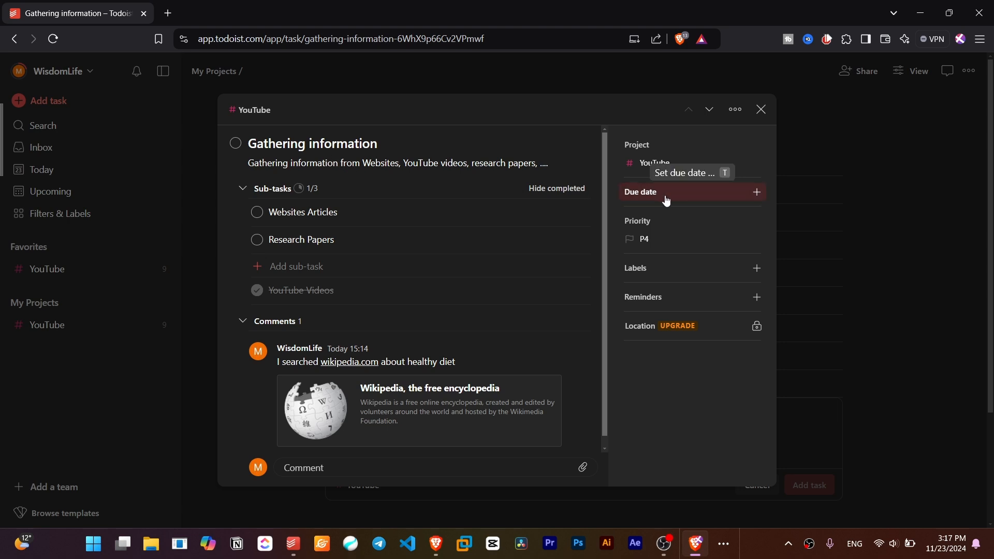
{"action": "left_click", "coordinate": [750, 197]}
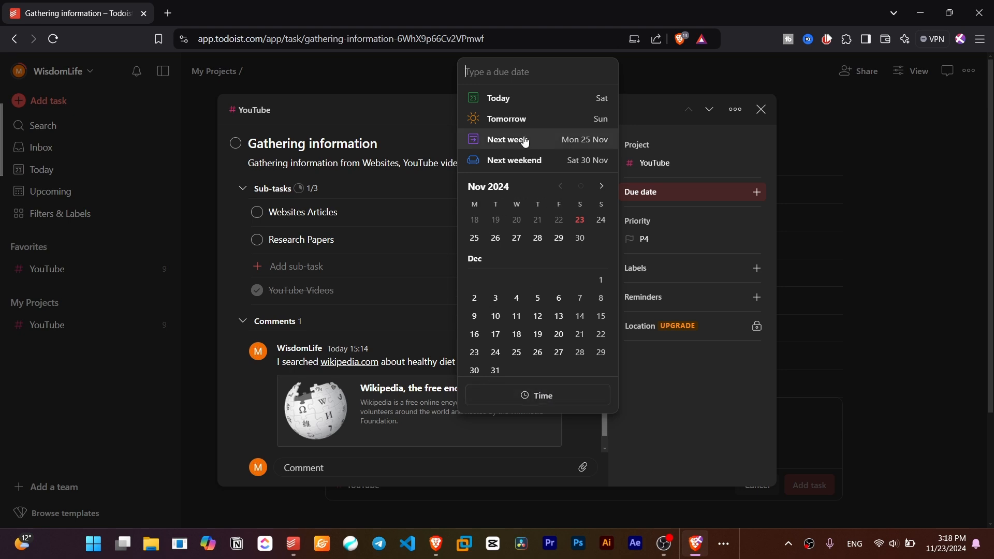
{"action": "left_click", "coordinate": [532, 120]}
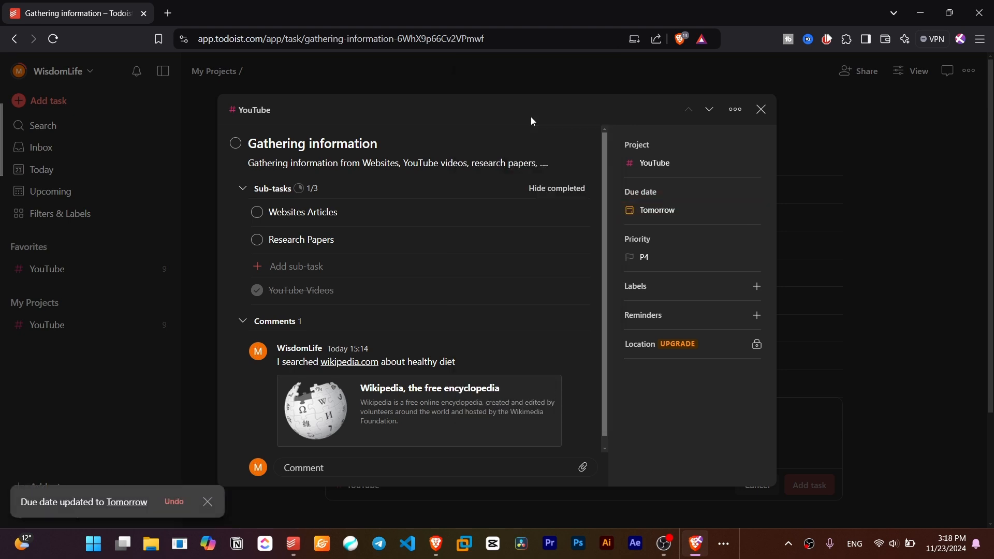
Set the "Gathering information" task's due time to 16:30 with the Europe/Rome time zone
{"action": "left_click", "coordinate": [696, 212]}
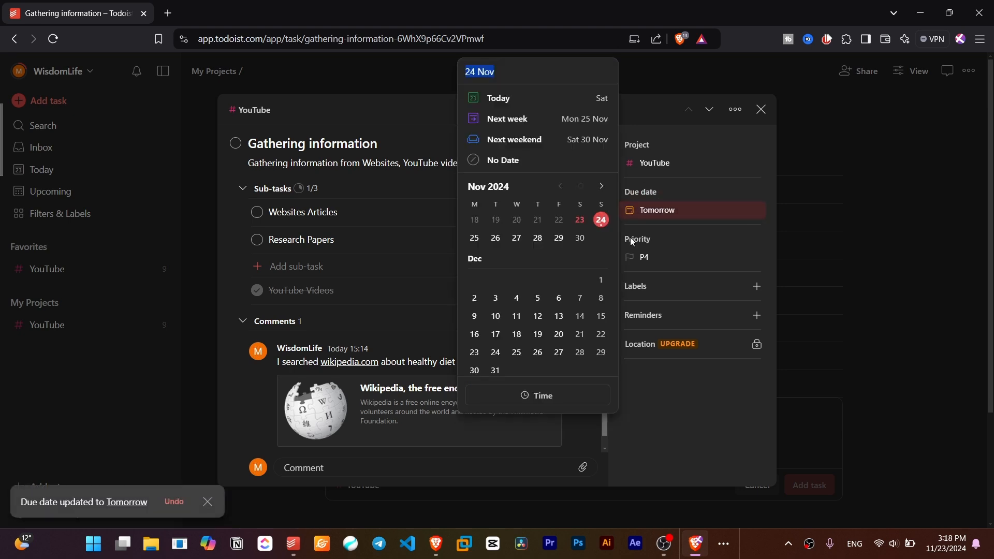
{"action": "left_click", "coordinate": [555, 395]}
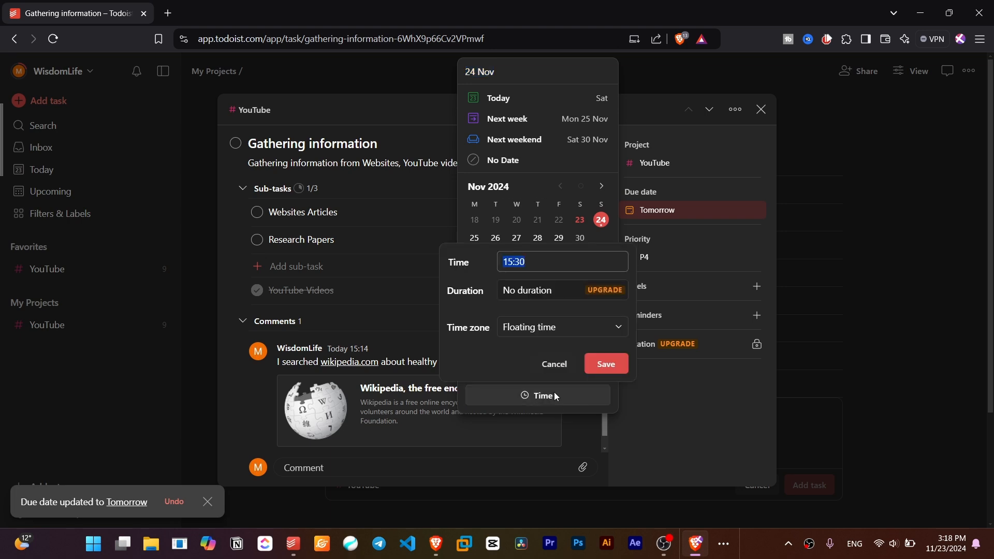
{"action": "left_click", "coordinate": [512, 262]}
{"action": "double_click", "coordinate": [512, 262]}
{"action": "type", "text": "16"}
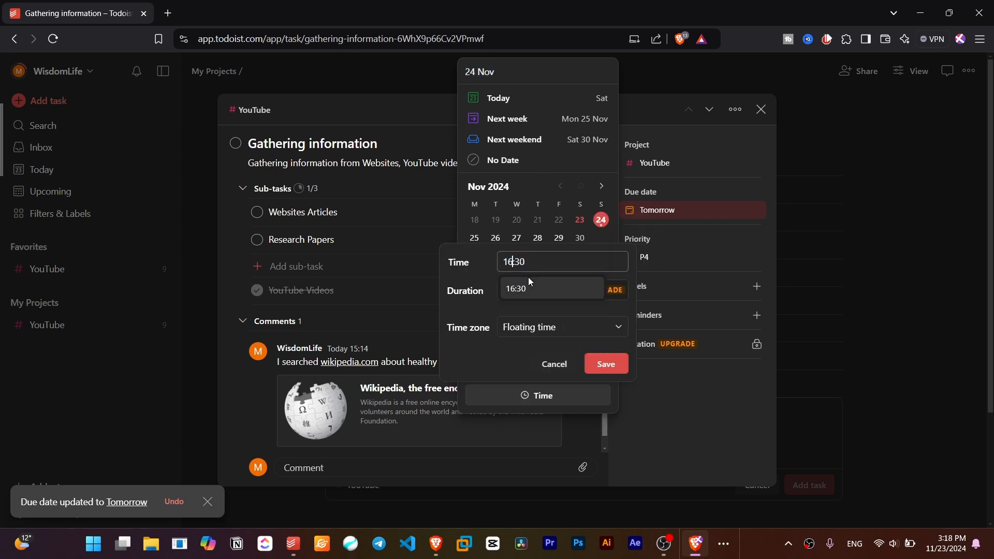
{"action": "left_click", "coordinate": [555, 289]}
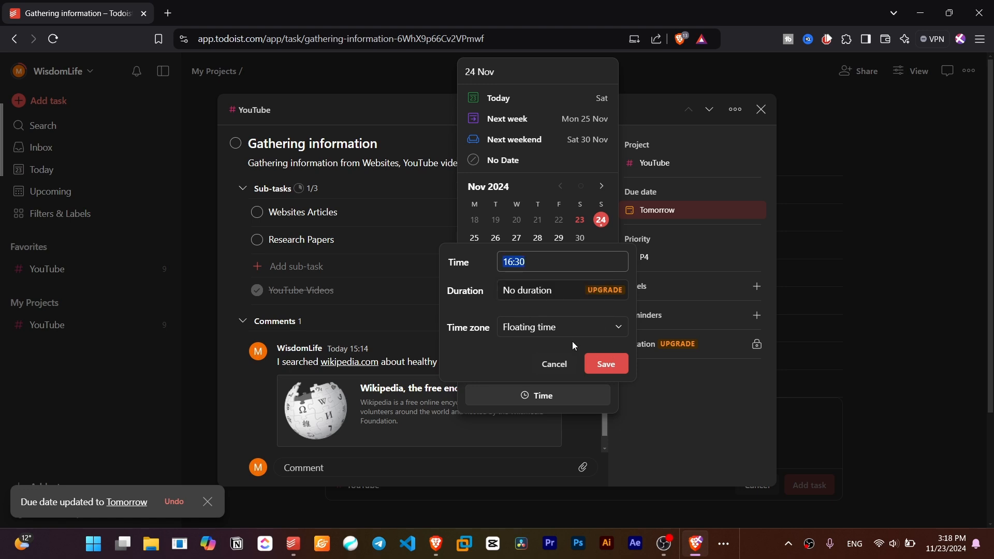
{"action": "left_click", "coordinate": [590, 334]}
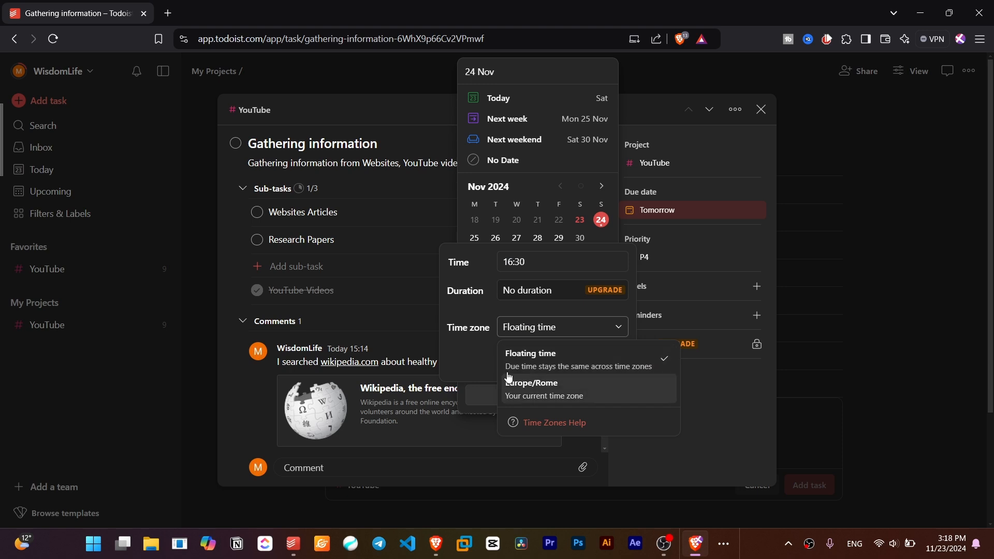
{"action": "left_click", "coordinate": [530, 386]}
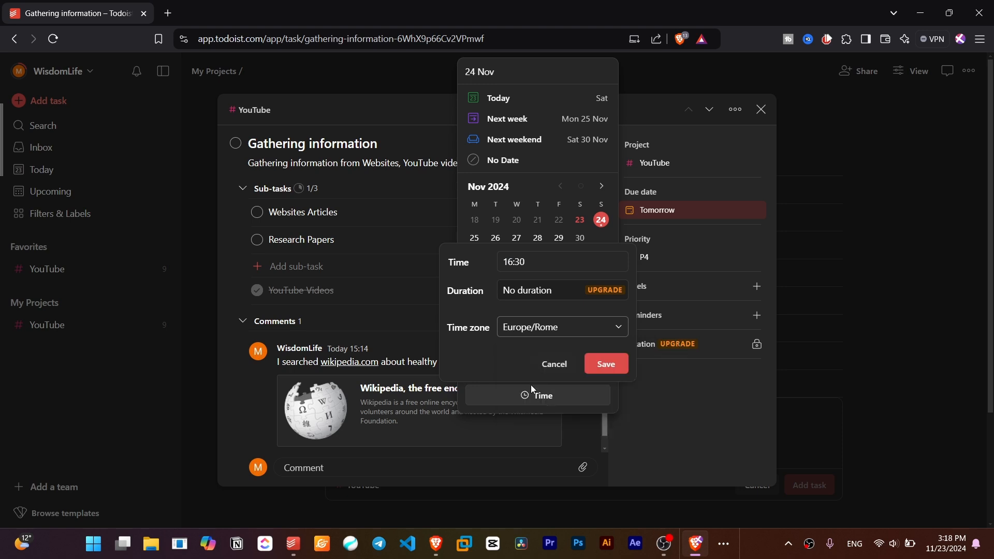
{"action": "left_click", "coordinate": [606, 364]}
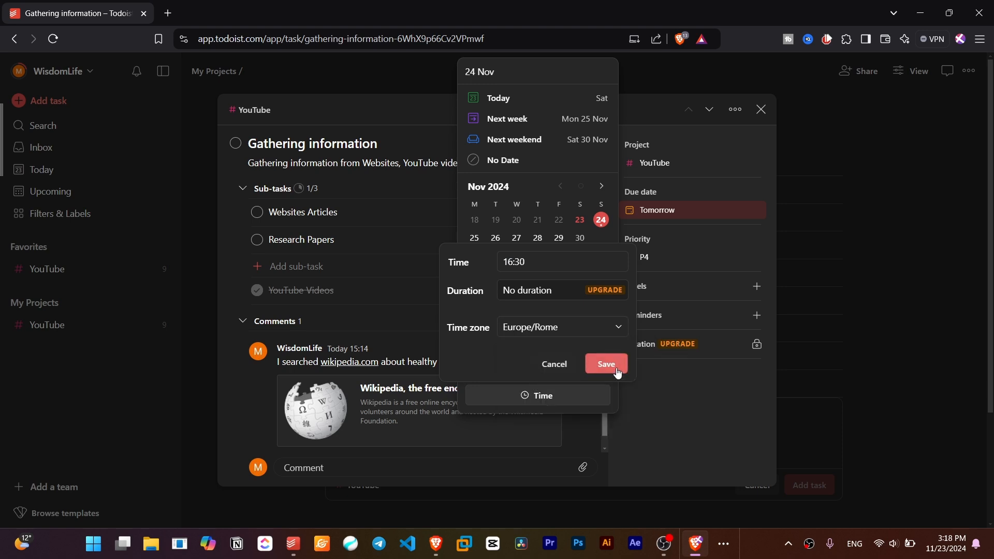
{"action": "left_click", "coordinate": [705, 414]}
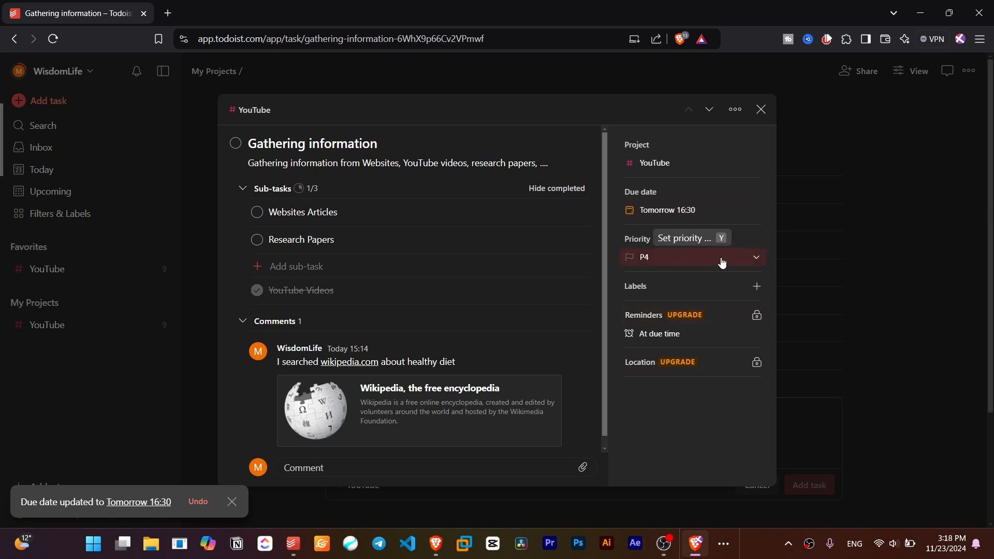
Set the priority of the "Gathering information" task to Priority 2
{"action": "mouse_move", "coordinate": [708, 220]}
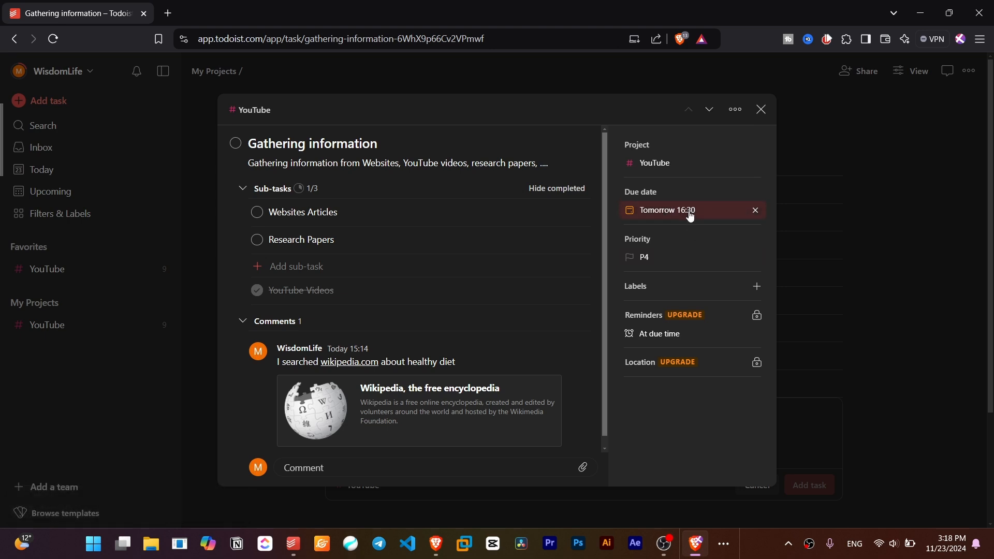
{"action": "left_click", "coordinate": [638, 255]}
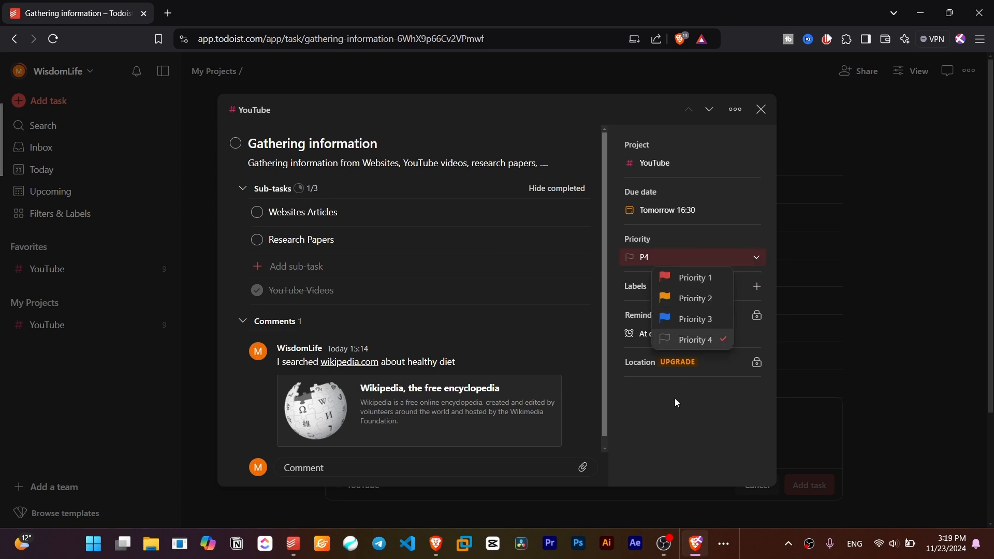
{"action": "left_click", "coordinate": [712, 301]}
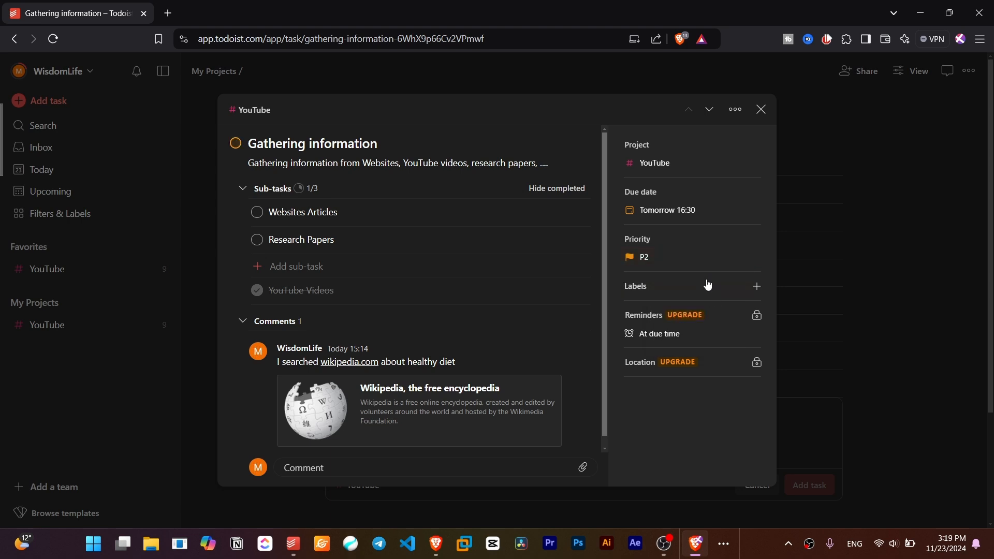
Apply the existing "YouTube" label to the "Gathering information" task
{"action": "left_click", "coordinate": [707, 287]}
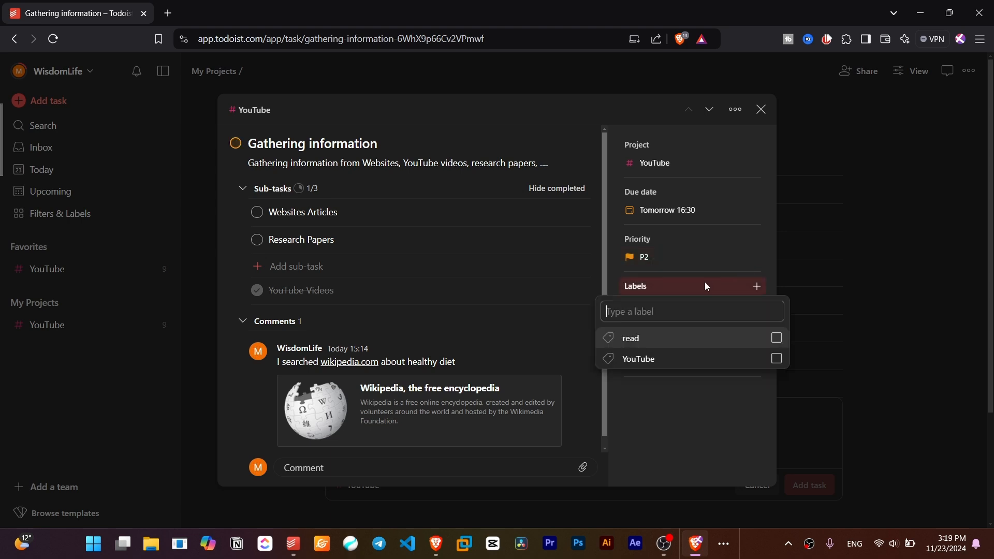
{"action": "key", "text": "Down"}
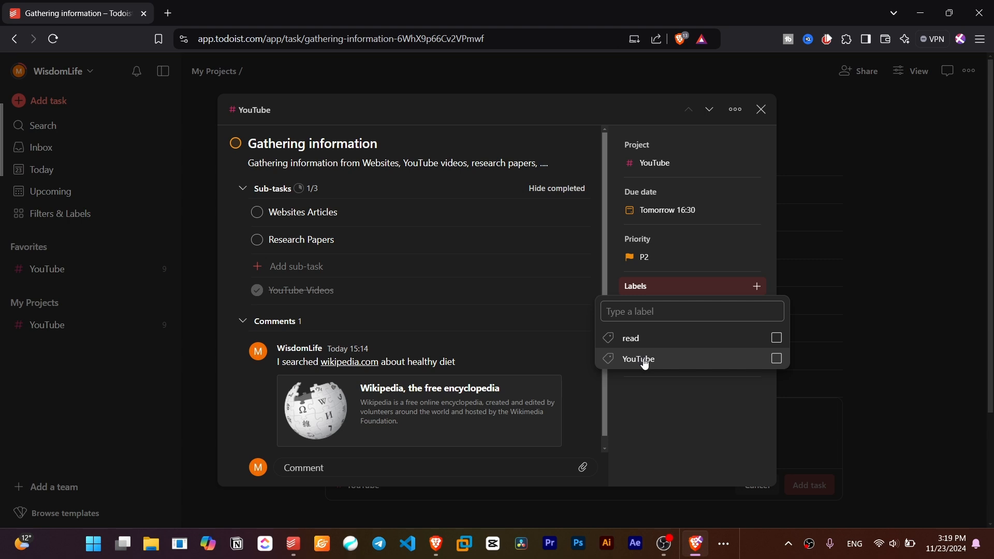
{"action": "left_click", "coordinate": [777, 362]}
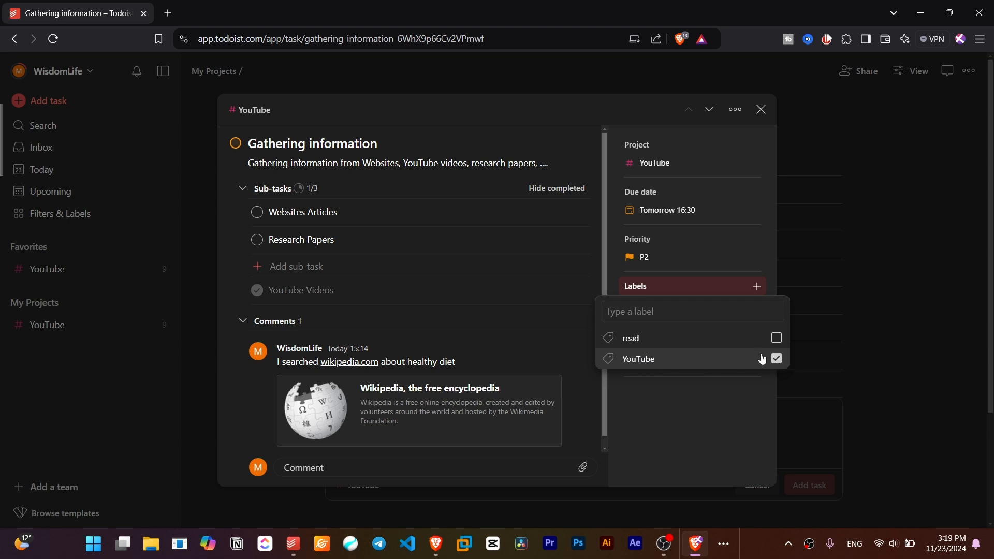
{"action": "left_click", "coordinate": [713, 396]}
Create a new label "Content Production" and apply it to the "Gathering information" task
{"action": "left_click", "coordinate": [755, 288]}
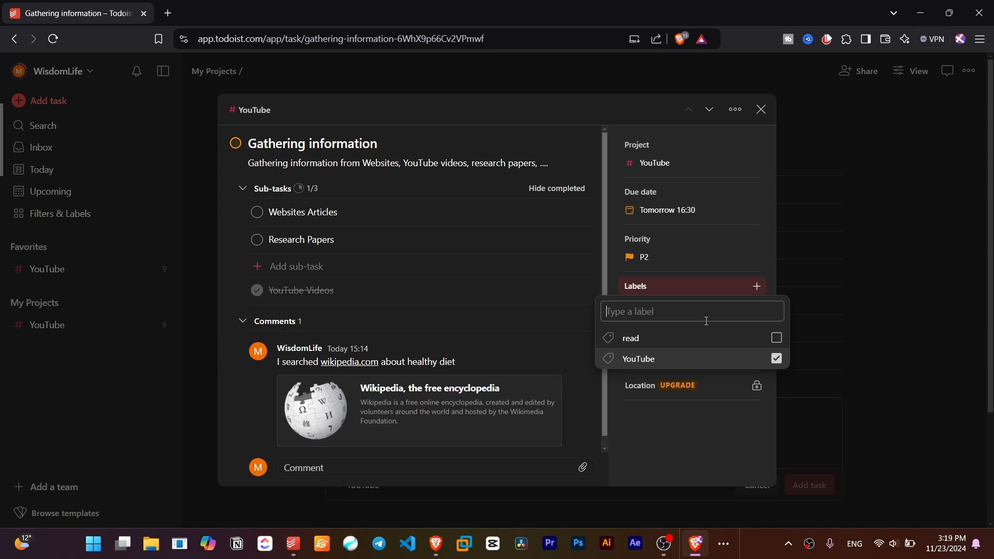
{"action": "type", "text": "co"}
{"action": "key", "text": "BackSpace"}
{"action": "key", "text": "BackSpace"}
{"action": "type", "text": "Content Production"}
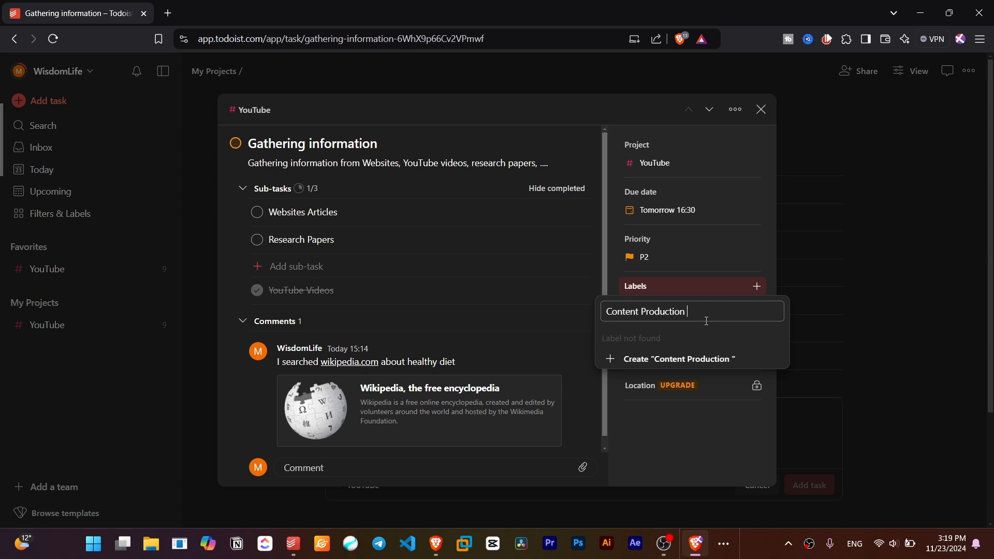
{"action": "left_click", "coordinate": [657, 359]}
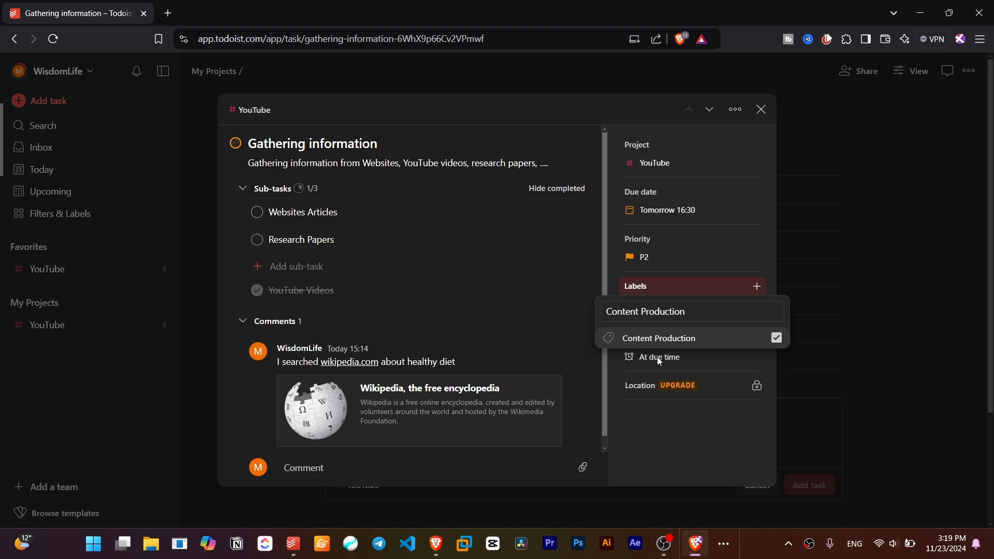
{"action": "left_click", "coordinate": [697, 391]}
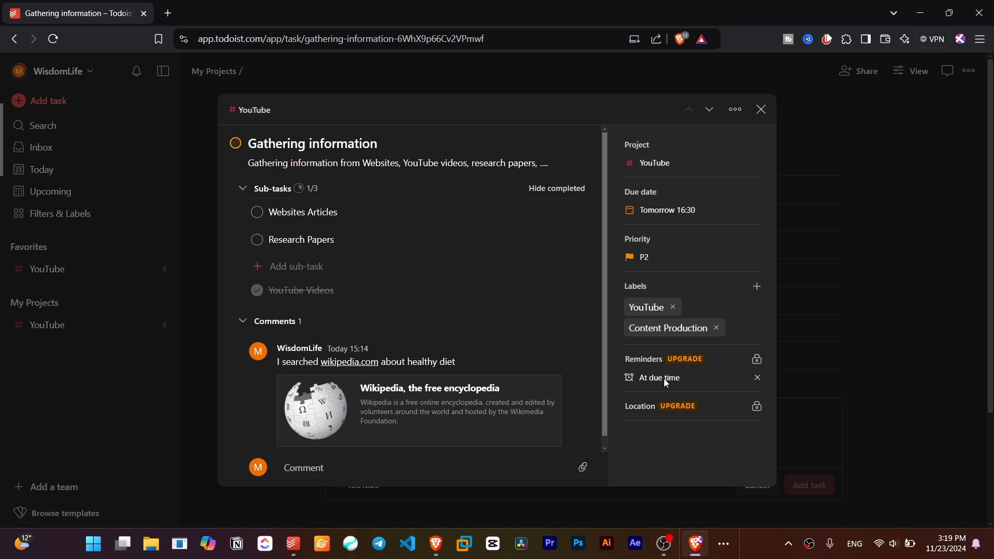
View the upgrade information for the task's reminders and dismiss it
{"action": "mouse_move", "coordinate": [717, 365]}
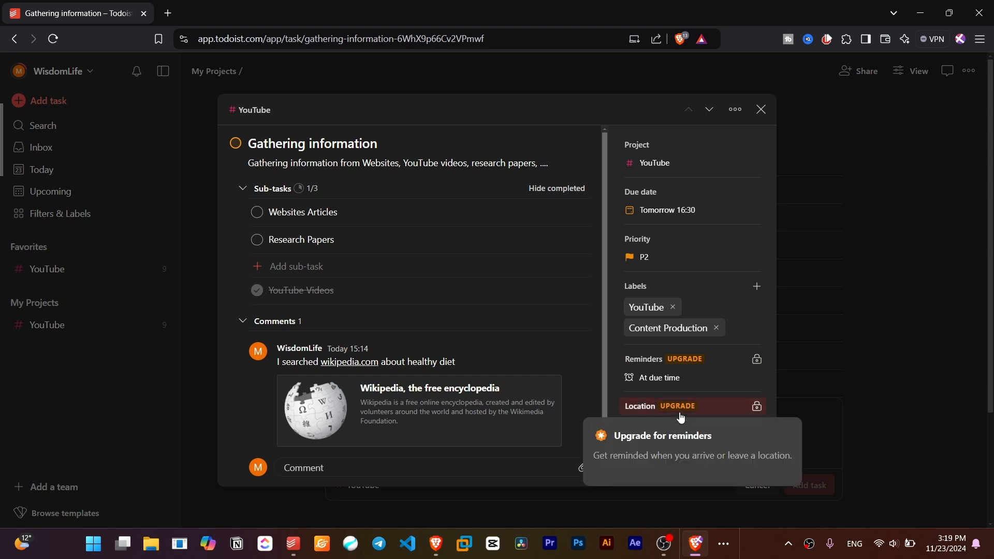
{"action": "left_click", "coordinate": [673, 359]}
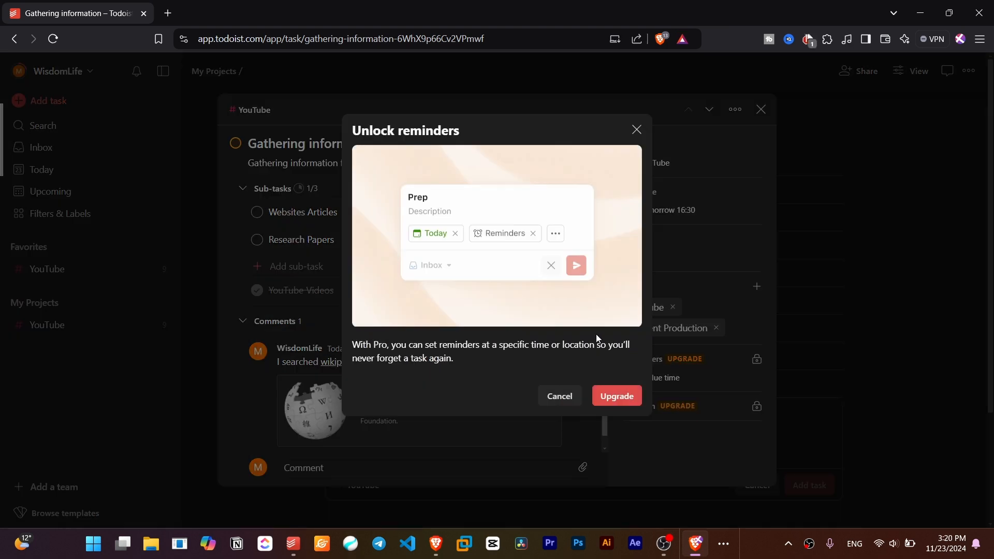
{"action": "left_click", "coordinate": [560, 397]}
{"action": "mouse_move", "coordinate": [674, 364]}
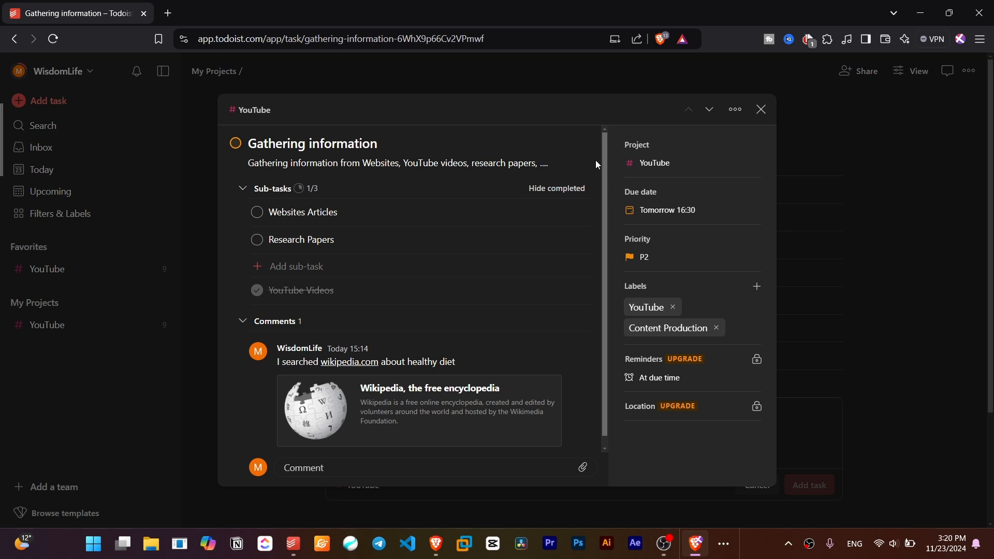
{"action": "left_click", "coordinate": [568, 167]}
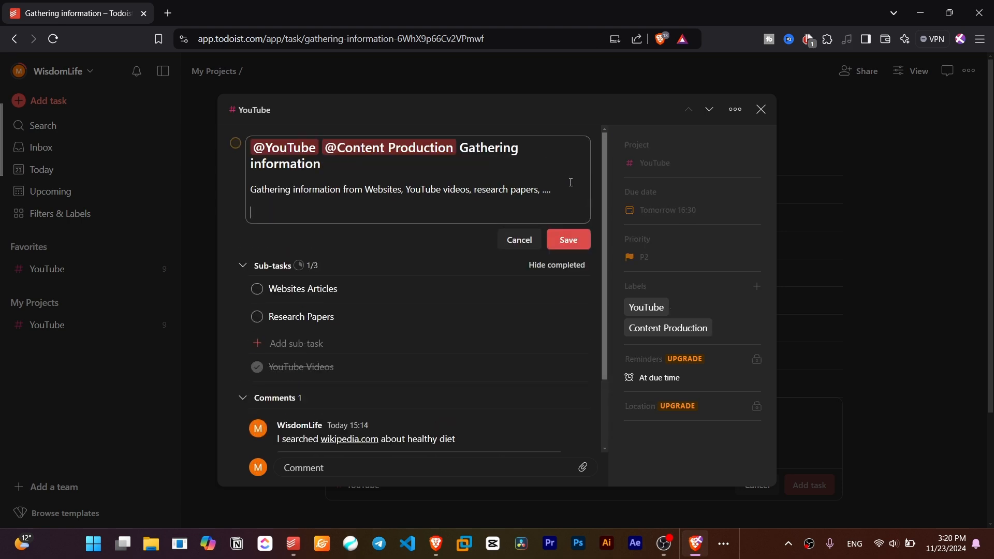
{"action": "left_click", "coordinate": [519, 227]}
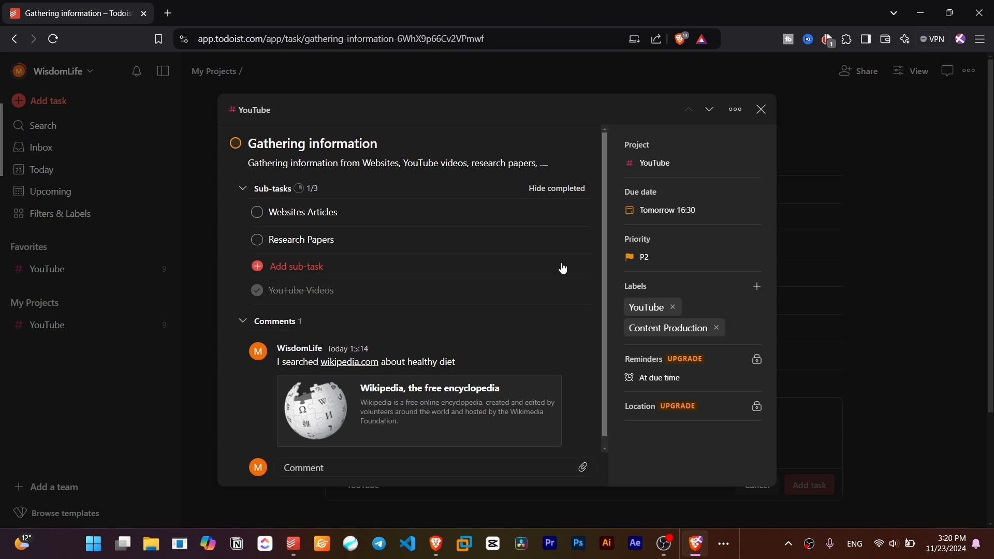
{"action": "scroll", "coordinate": [534, 259], "scroll_direction": "down", "scroll_amount": 1}
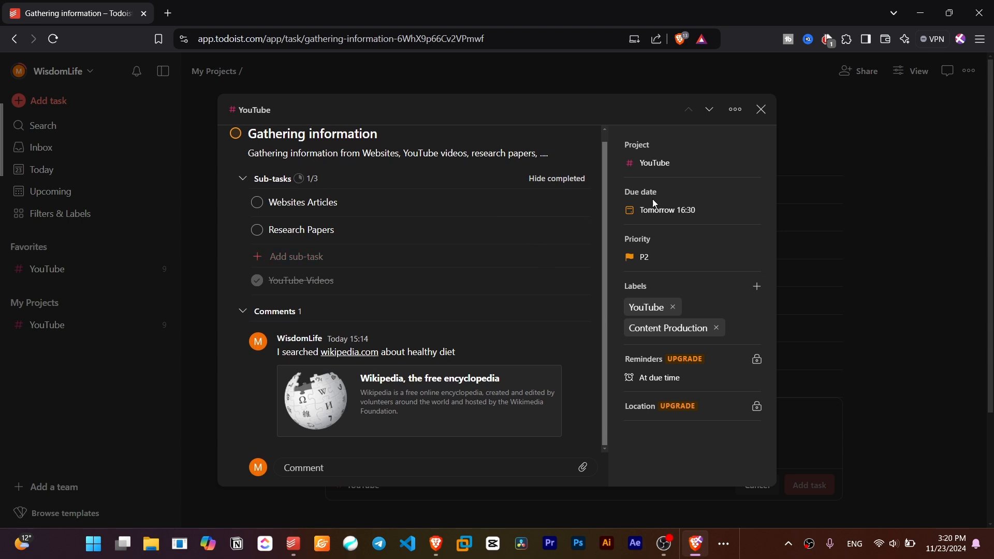
{"action": "scroll", "coordinate": [292, 217], "scroll_direction": "up", "scroll_amount": 1}
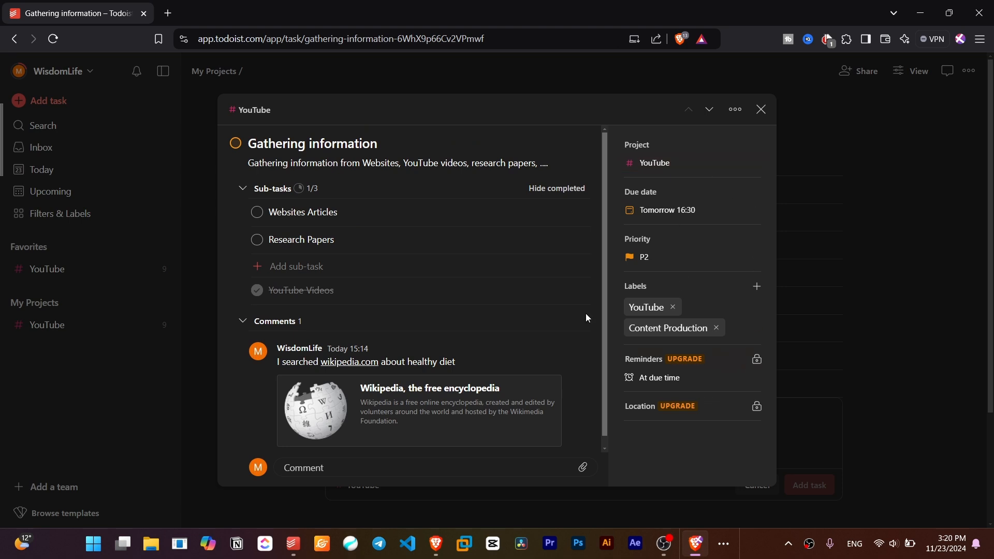
View the details of the "Websites Articles" sub-task and return to its parent task
{"action": "left_click", "coordinate": [319, 212]}
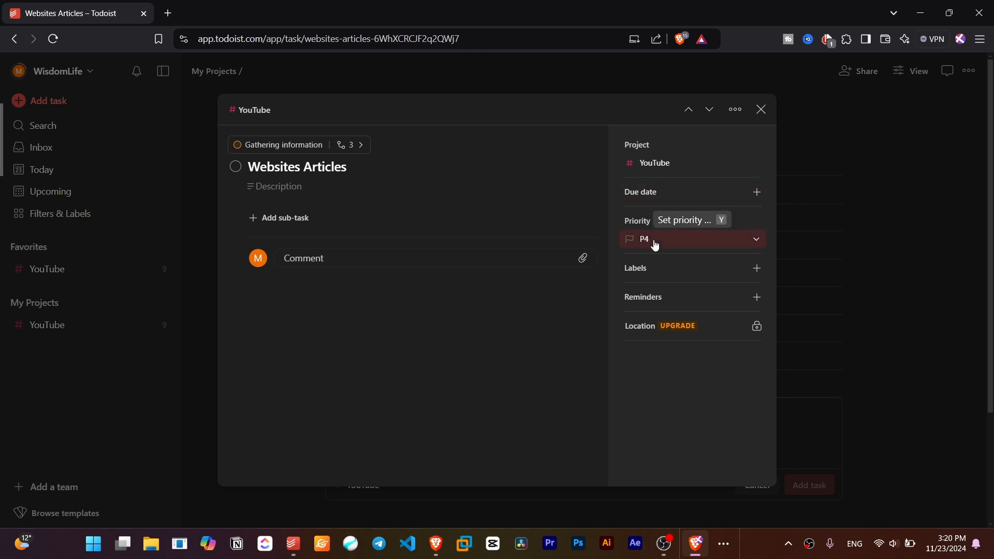
{"action": "left_click", "coordinate": [303, 153]}
{"action": "scroll", "coordinate": [446, 275], "scroll_direction": "down", "scroll_amount": 1}
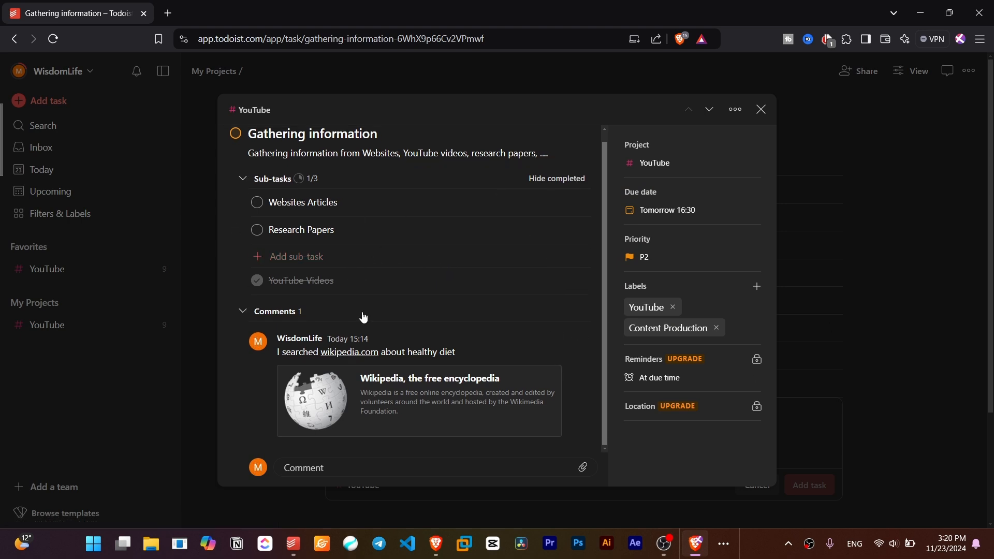
{"action": "scroll", "coordinate": [363, 318], "scroll_direction": "up", "scroll_amount": 1}
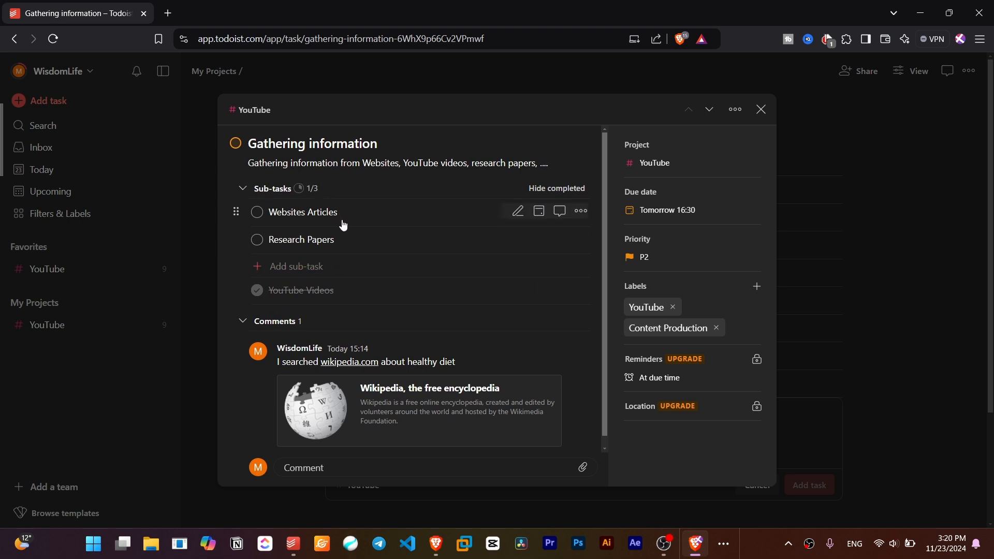
Examine the attachment and audio options for a new comment on the task, and cancel the comment
{"action": "scroll", "coordinate": [355, 320], "scroll_direction": "down", "scroll_amount": 1}
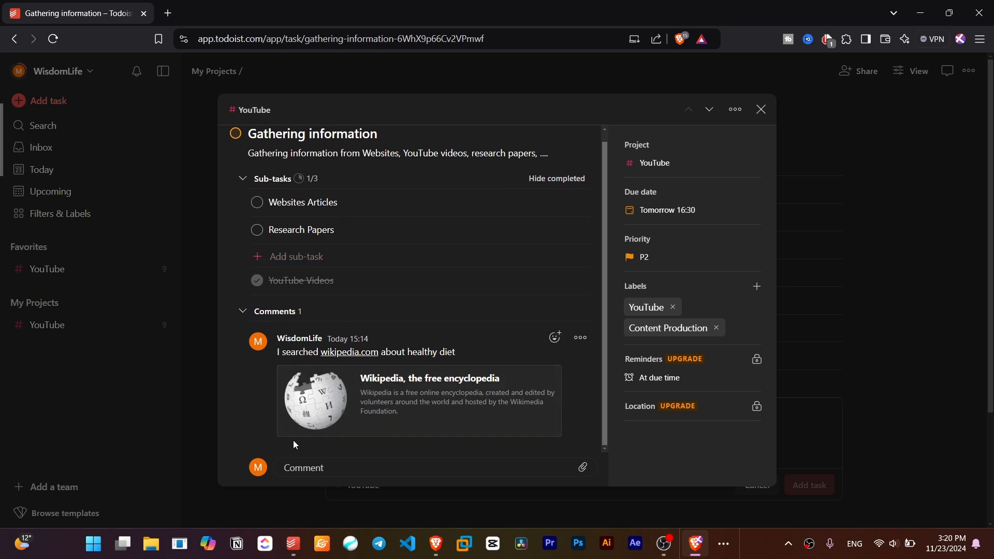
{"action": "left_click", "coordinate": [442, 475]}
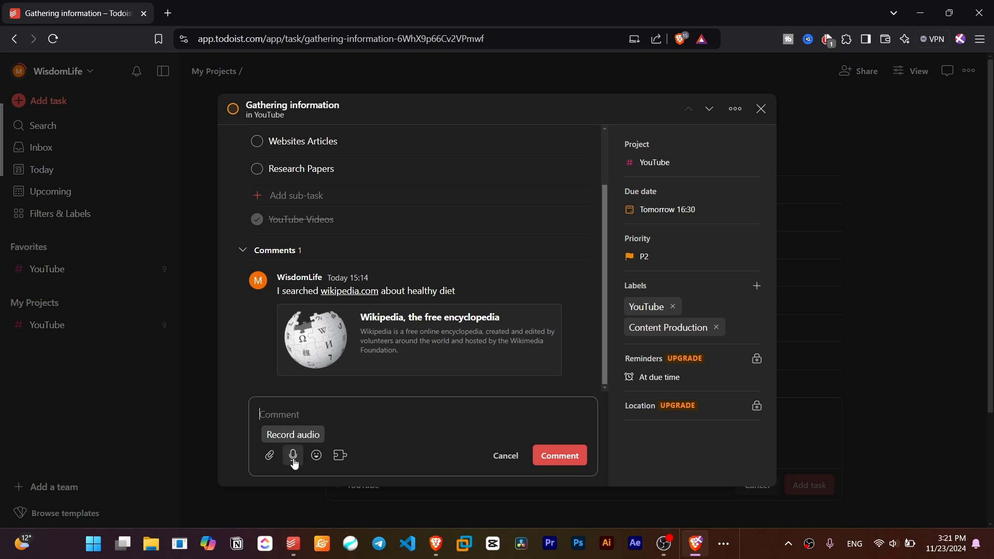
{"action": "left_click", "coordinate": [520, 455]}
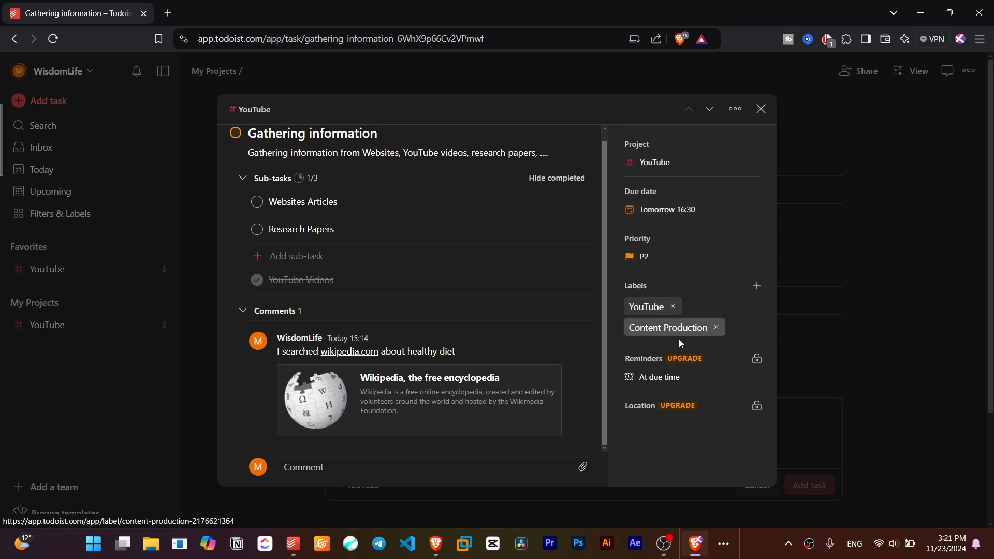
Close the task details and collapse the sub-tasks of "Gathering information" in the YouTube project list
{"action": "left_click", "coordinate": [761, 110]}
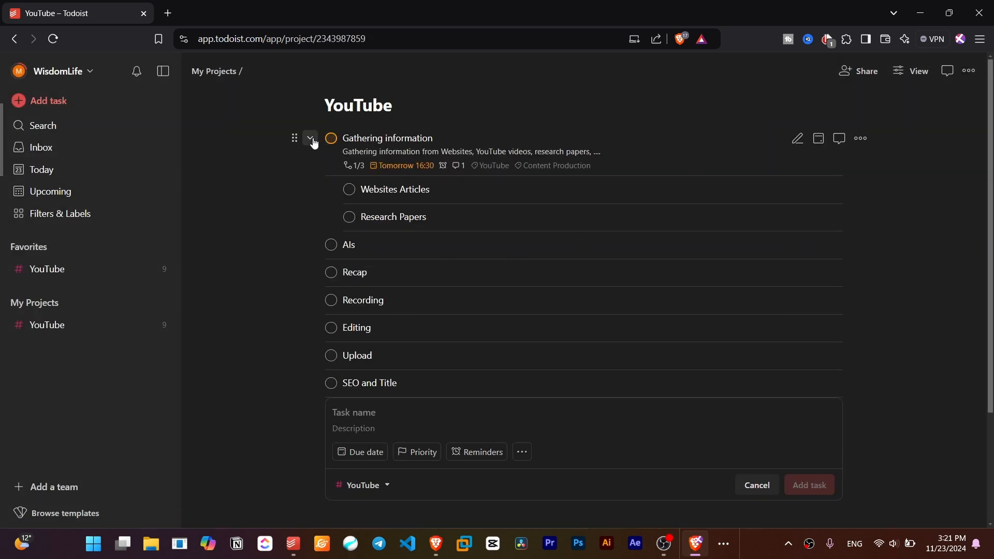
{"action": "left_click", "coordinate": [311, 139]}
{"action": "left_click", "coordinate": [311, 138]}
{"action": "left_click", "coordinate": [311, 139]}
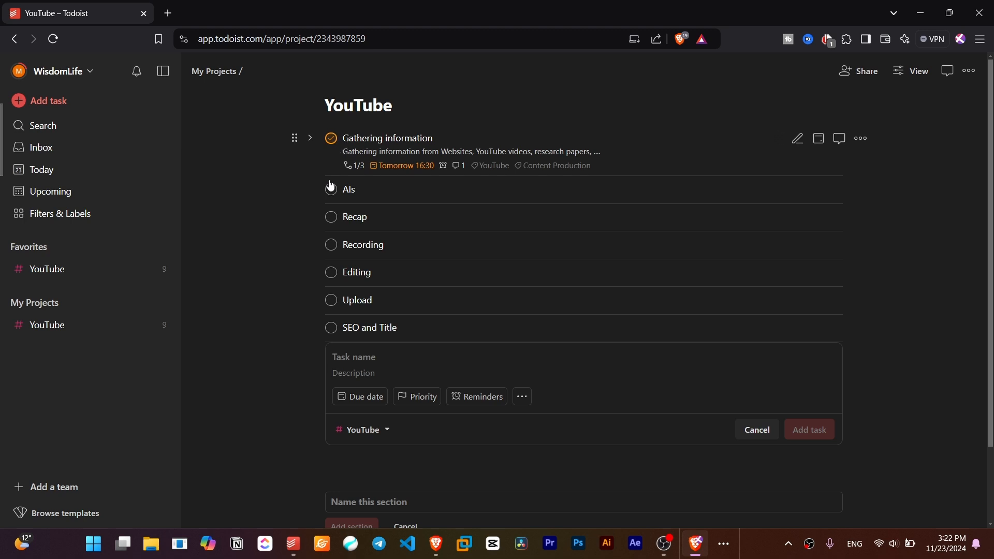
Set the priority of the "AIs" task to Priority 2 and close its details
{"action": "left_click", "coordinate": [361, 194]}
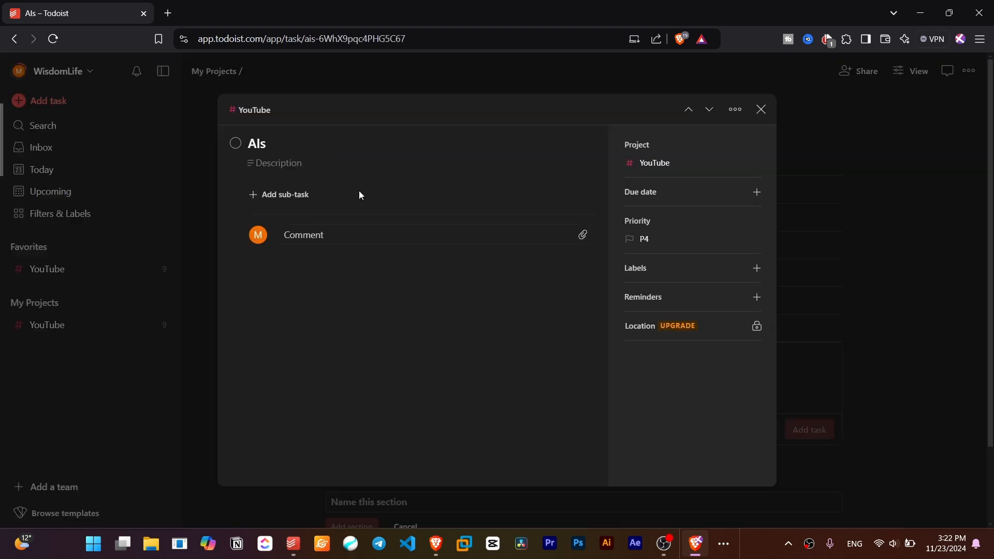
{"action": "left_click", "coordinate": [735, 244]}
{"action": "left_click", "coordinate": [718, 289]}
{"action": "left_click", "coordinate": [831, 272]}
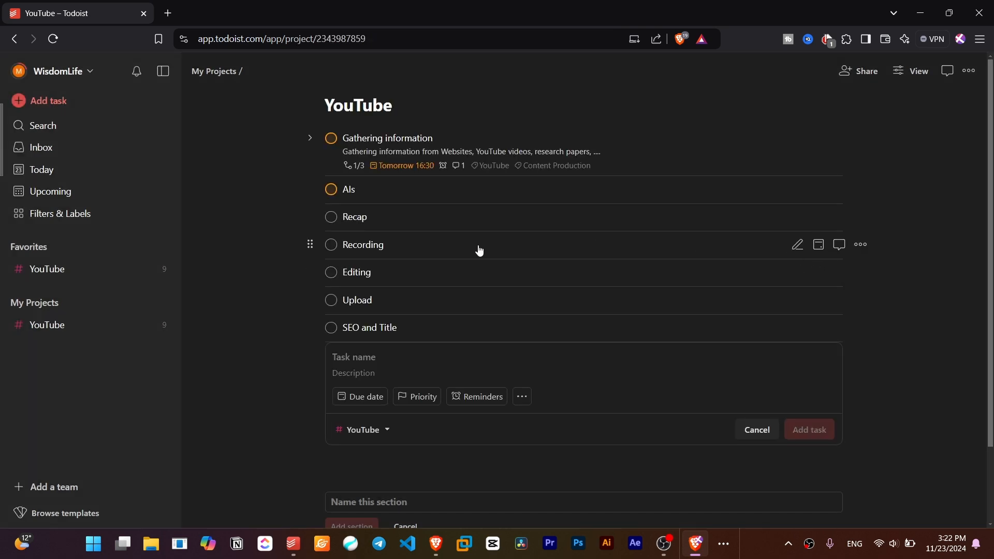
Set the priority of the "Recap" task to Priority 1 and close its details
{"action": "left_click", "coordinate": [344, 220]}
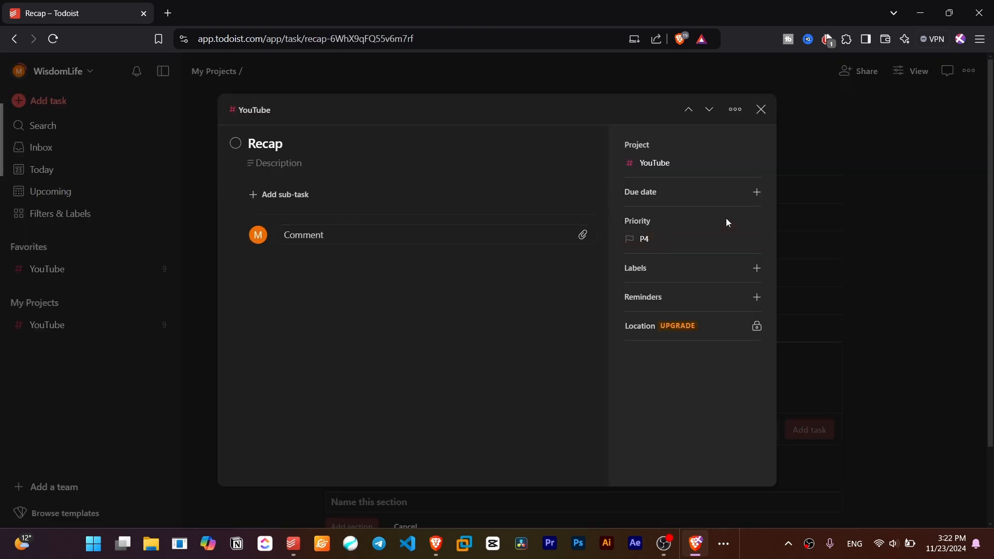
{"action": "left_click", "coordinate": [699, 237]}
{"action": "left_click", "coordinate": [691, 258]}
{"action": "left_click", "coordinate": [880, 262]}
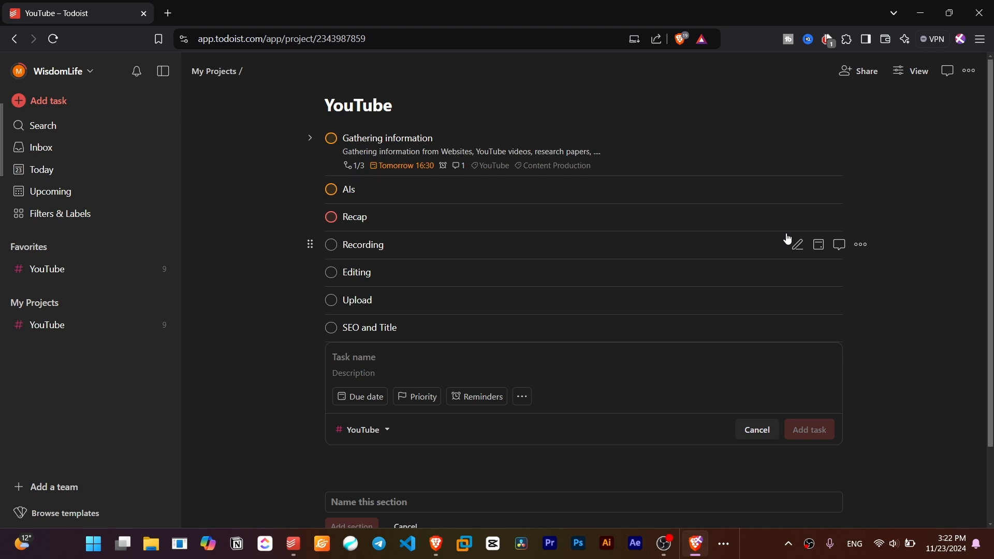
Open the "AIs" task and add a sub-task named "ChagGPT"
{"action": "left_click", "coordinate": [373, 196]}
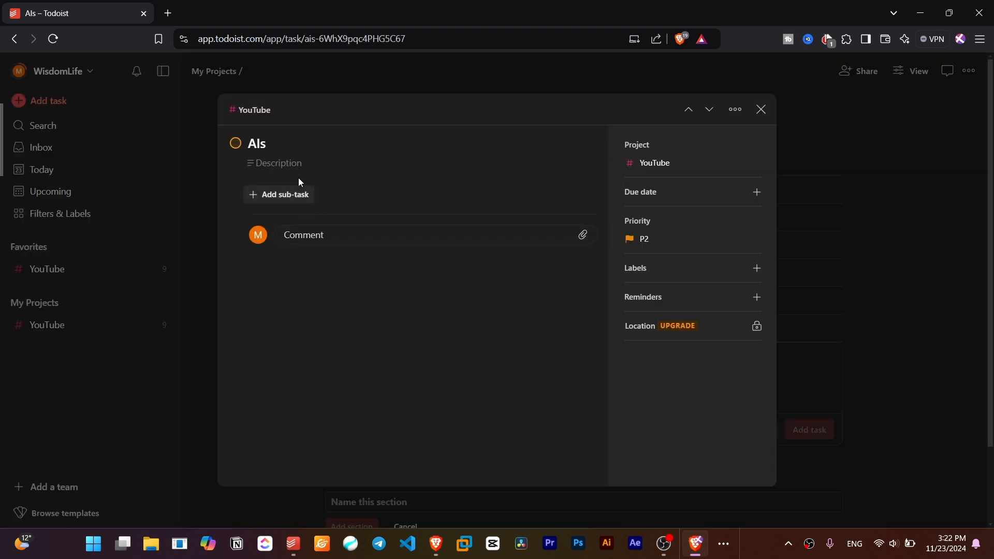
{"action": "left_click", "coordinate": [303, 194]}
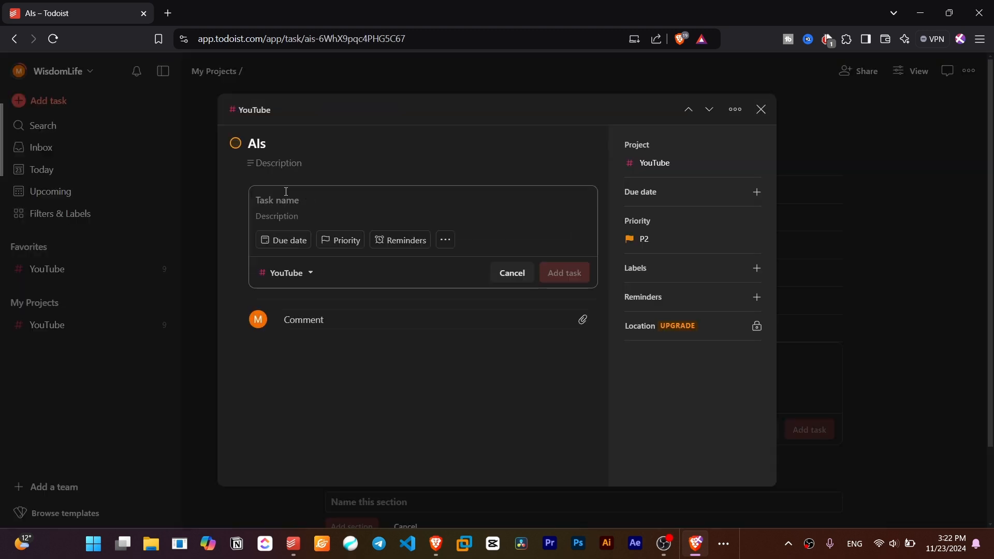
{"action": "type", "text": "ChagAP"}
{"action": "key", "text": "BackSpace"}
{"action": "key", "text": "BackSpace"}
{"action": "type", "text": "GPT"}
{"action": "key", "text": "Return"}
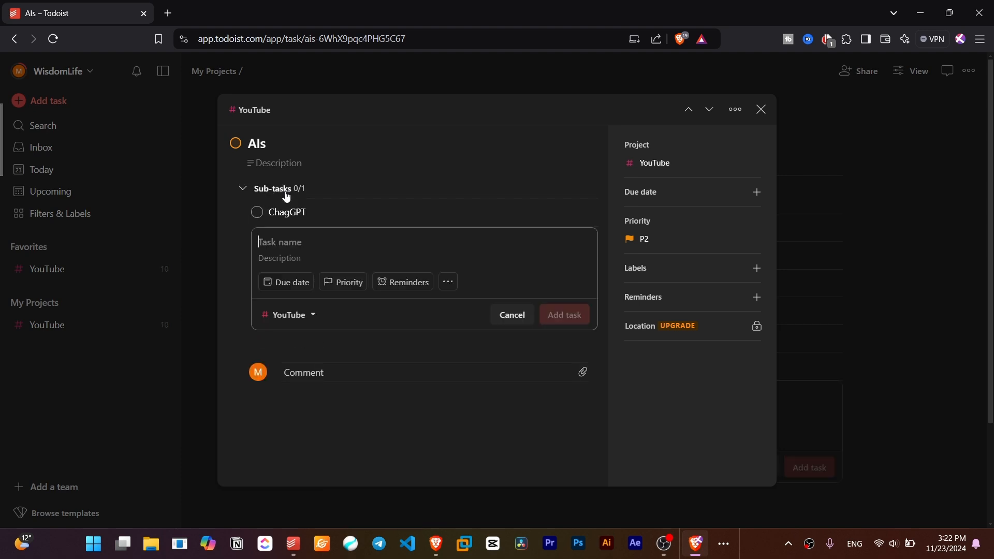
Add the sub-tasks "Gemini" and "Copilot" to the "AIs" task and close its details
{"action": "type", "text": "Gemini"}
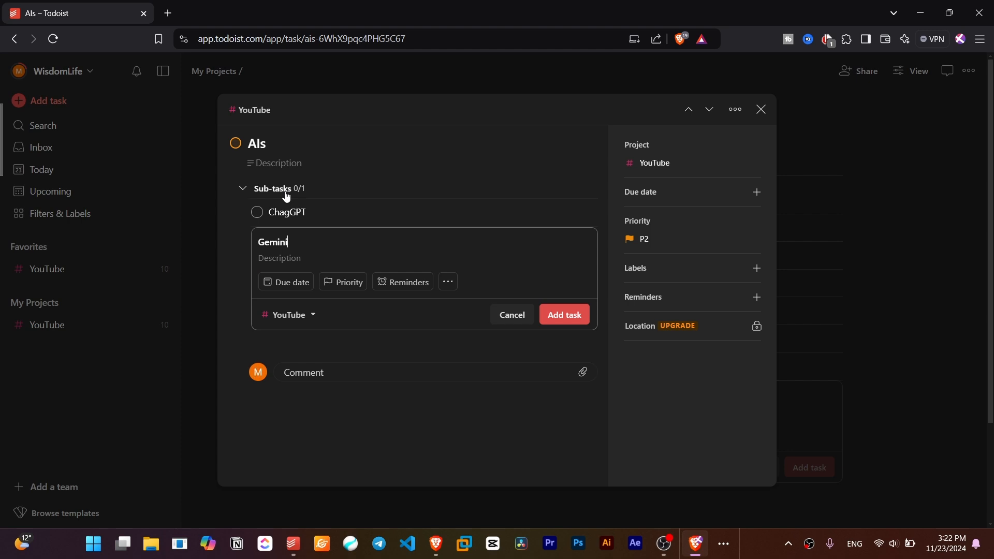
{"action": "key", "text": "Return"}
{"action": "type", "text": "Copol"}
{"action": "key", "text": "BackSpace"}
{"action": "key", "text": "BackSpace"}
{"action": "type", "text": "ilot"}
{"action": "key", "text": "Return"}
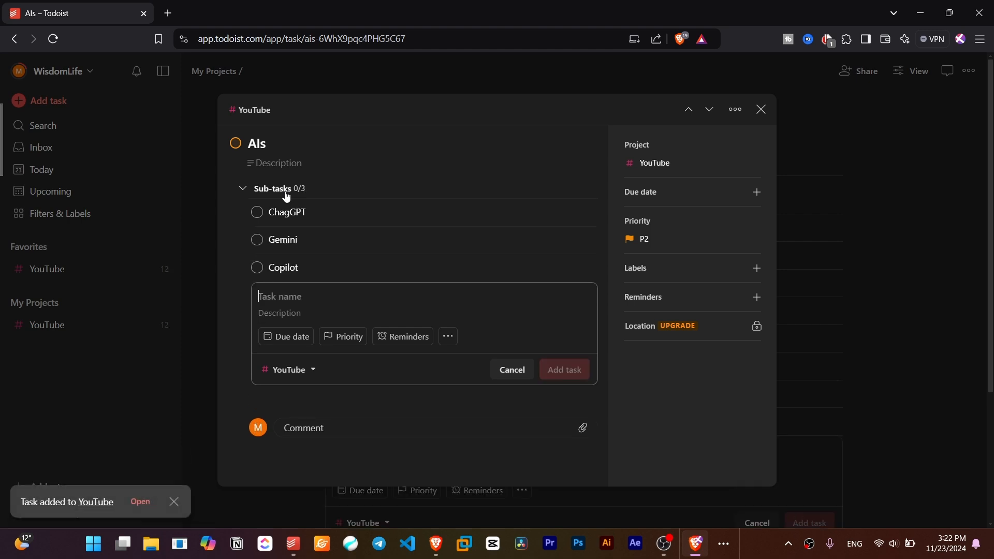
{"action": "left_click", "coordinate": [946, 251]}
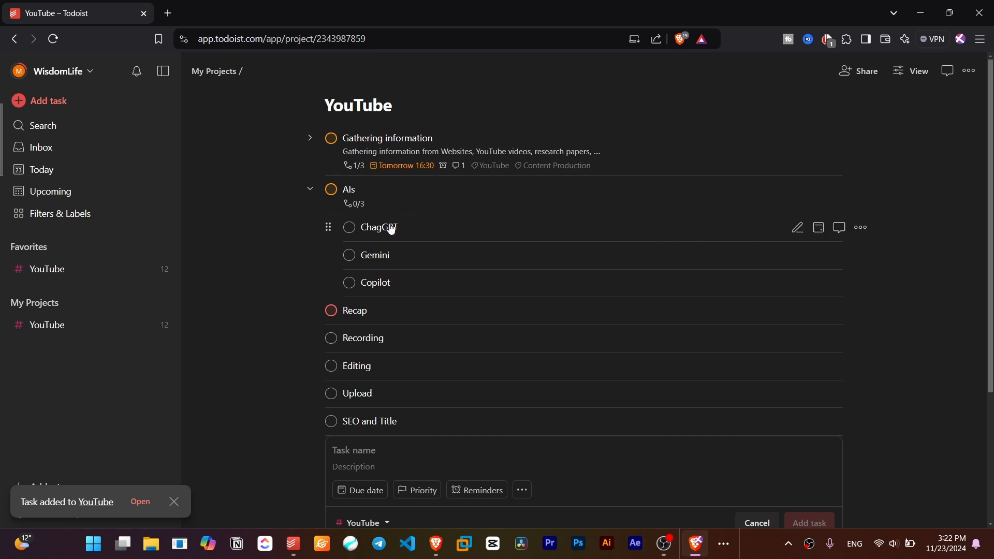
Add a section named "Gathering Information" below the task list of the YouTube project
{"action": "scroll", "coordinate": [393, 282], "scroll_direction": "down", "scroll_amount": 3}
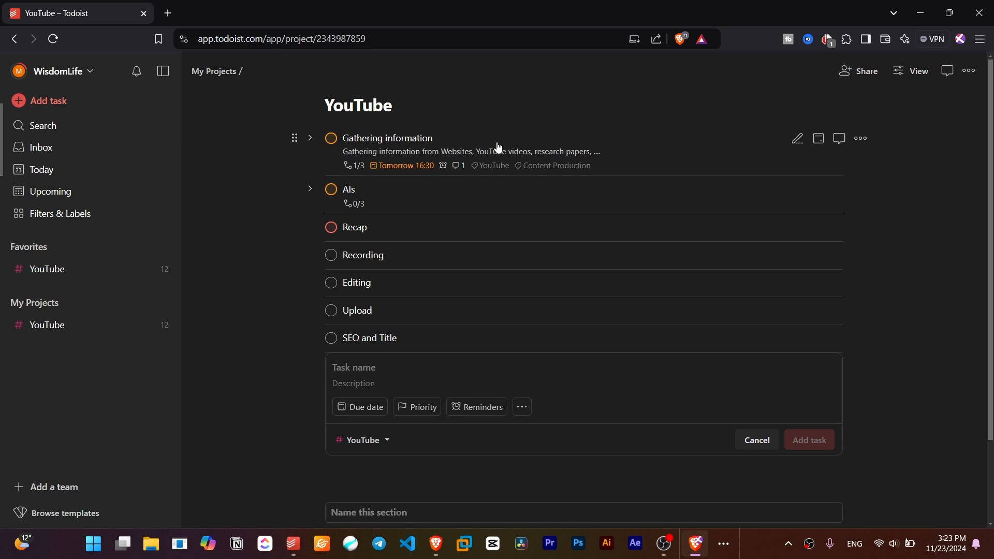
{"action": "scroll", "coordinate": [429, 279], "scroll_direction": "down", "scroll_amount": 2}
{"action": "left_click", "coordinate": [365, 409]}
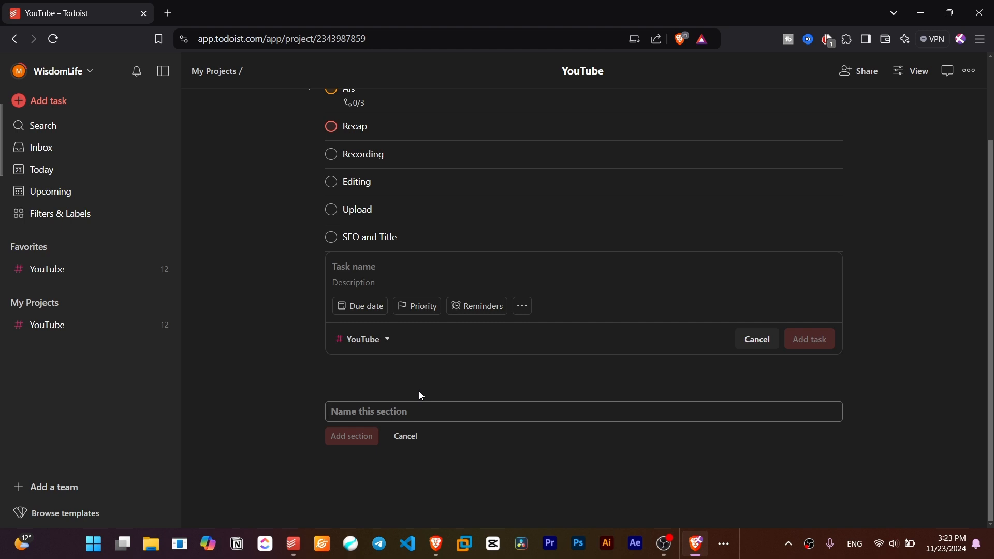
{"action": "scroll", "coordinate": [371, 253], "scroll_direction": "up", "scroll_amount": 1}
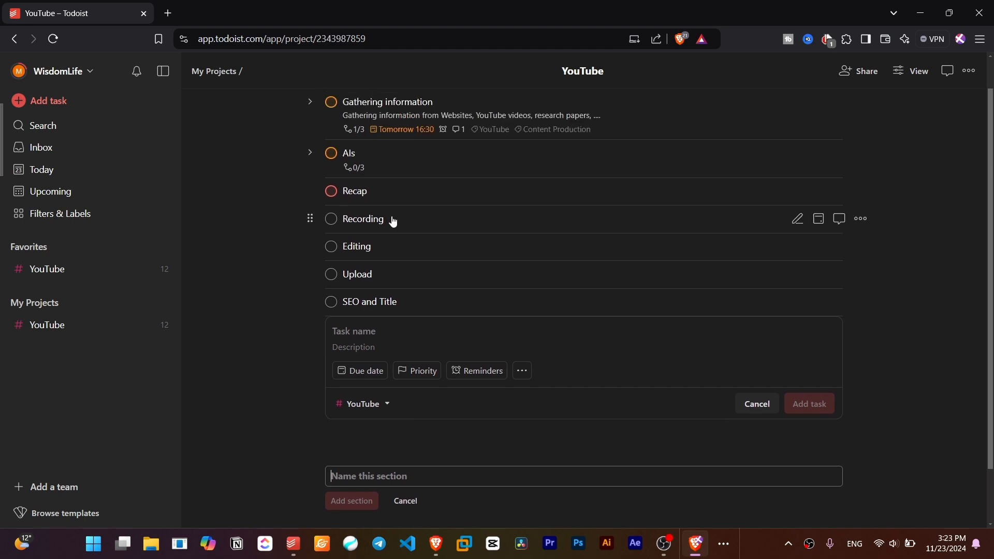
{"action": "scroll", "coordinate": [401, 476], "scroll_direction": "up", "scroll_amount": 1}
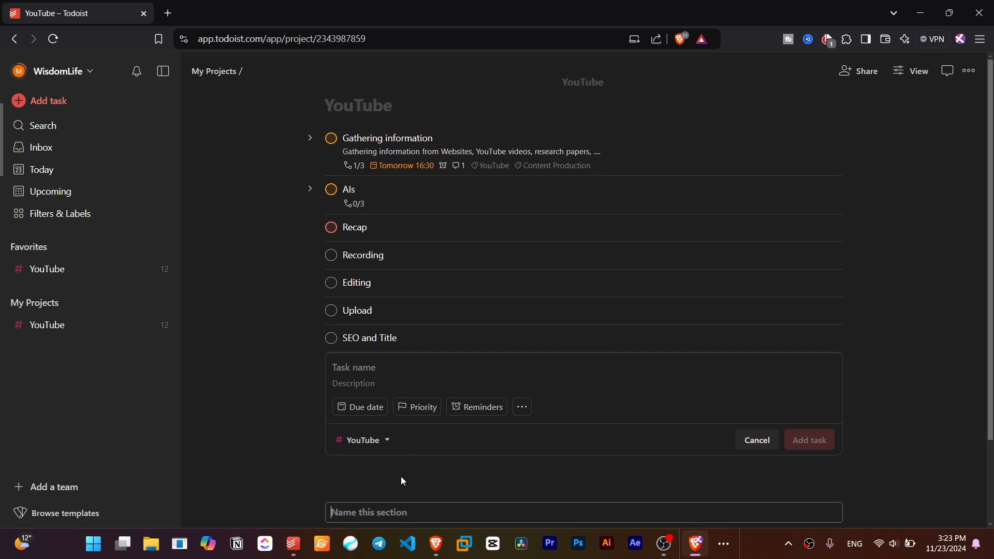
{"action": "type", "text": "Gat"}
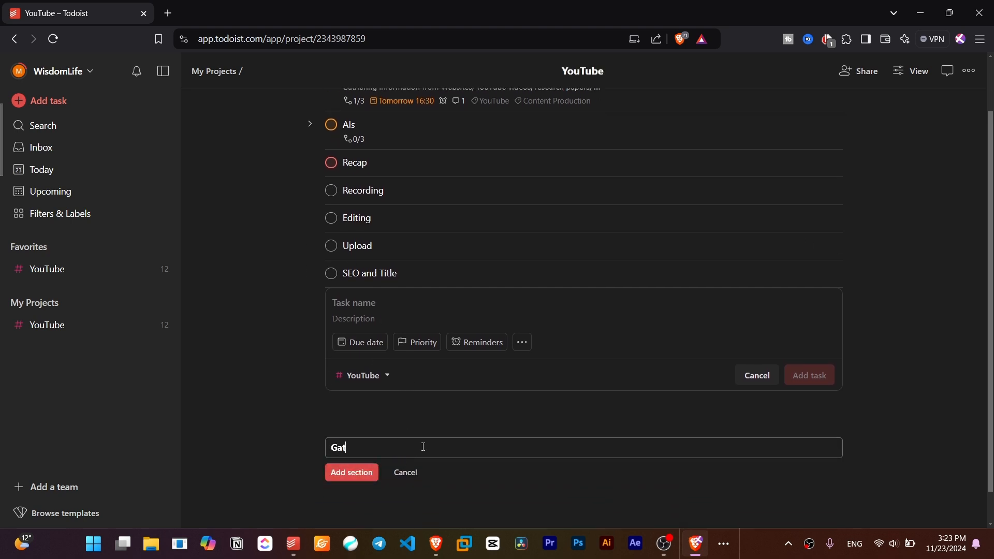
{"action": "type", "text": "hering Information"}
{"action": "key", "text": "Return"}
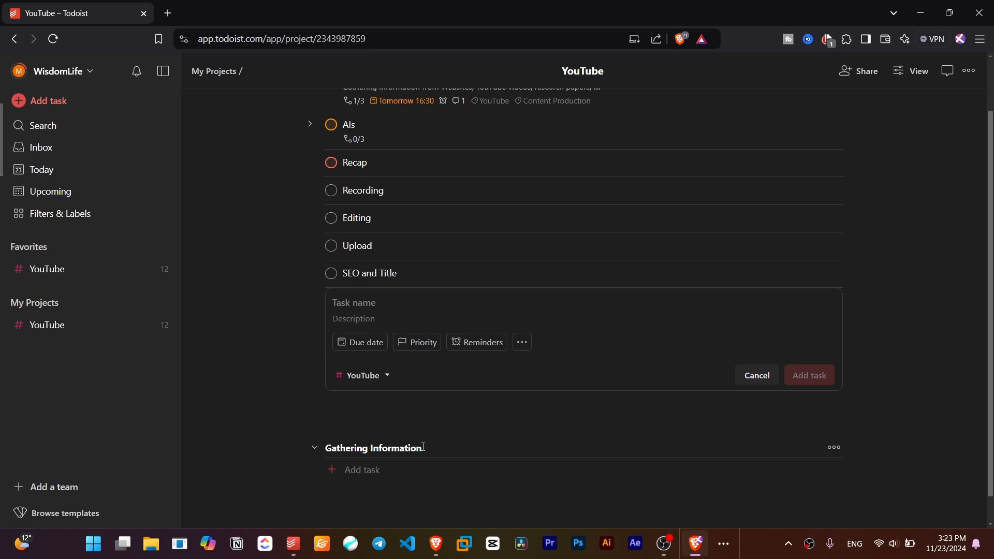
Add a section named "Recording" below the "Gathering Information" section
{"action": "left_click", "coordinate": [384, 471]}
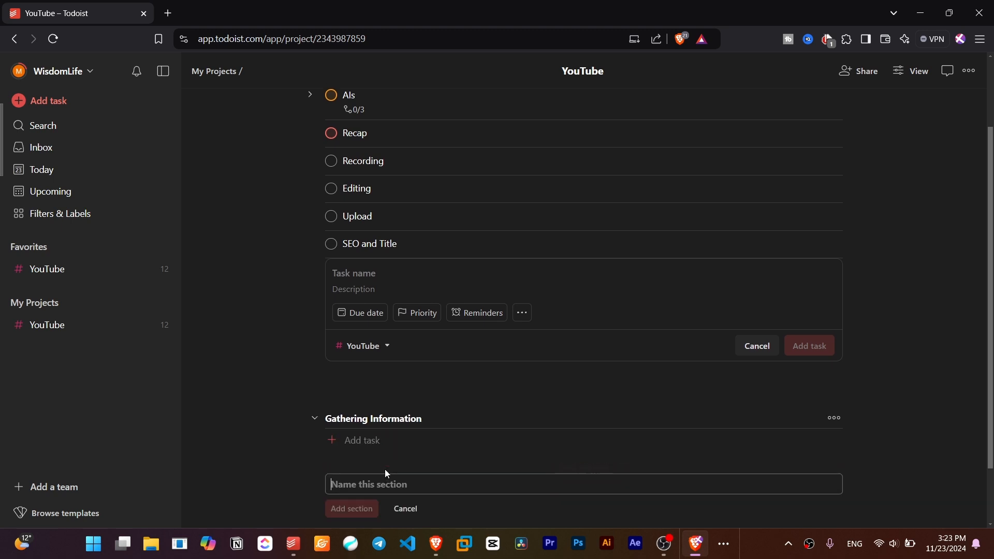
{"action": "scroll", "coordinate": [437, 441], "scroll_direction": "up", "scroll_amount": 1}
{"action": "type", "text": "Recod"}
{"action": "key", "text": "BackSpace"}
{"action": "type", "text": "rding"}
{"action": "key", "text": "Return"}
{"action": "scroll", "coordinate": [363, 460], "scroll_direction": "down", "scroll_amount": 1}
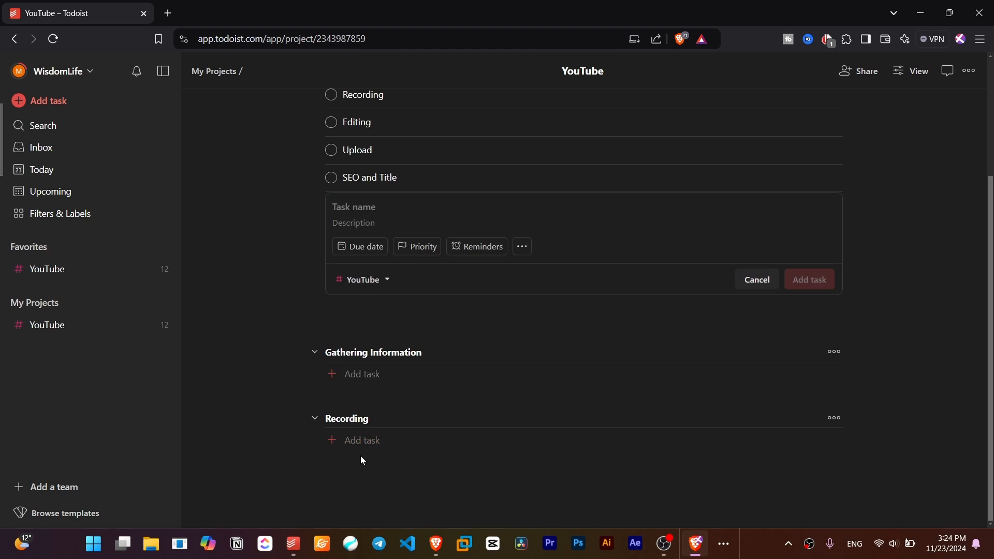
Add a section named "SEO" below the "Recording" section
{"action": "left_click", "coordinate": [343, 467]}
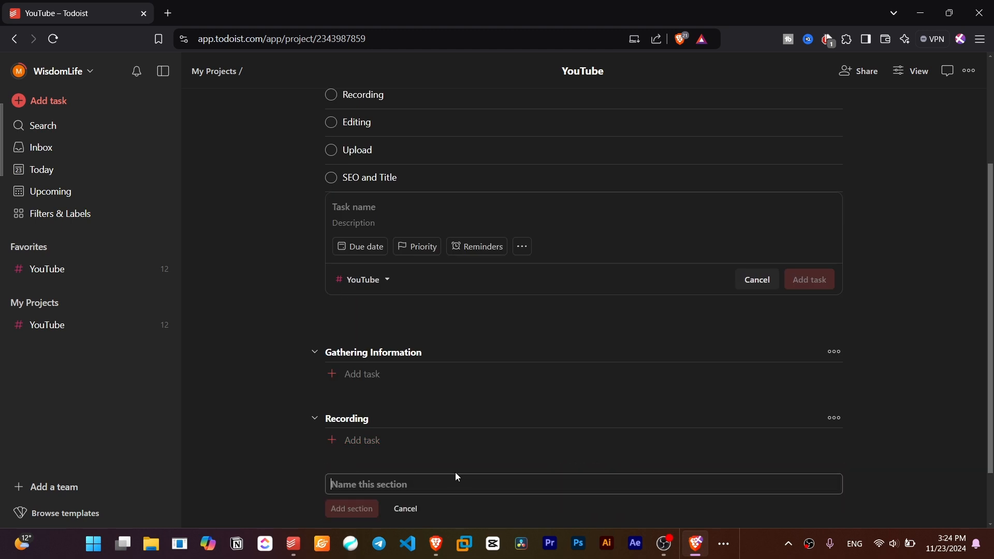
{"action": "type", "text": "se"}
{"action": "key", "text": "BackSpace"}
{"action": "key", "text": "BackSpace"}
{"action": "type", "text": "e"}
{"action": "key", "text": "BackSpace"}
{"action": "type", "text": "SEO"}
{"action": "key", "text": "Return"}
Move the "Gathering information" task into the "Gathering Information" section
{"action": "scroll", "coordinate": [465, 407], "scroll_direction": "up", "scroll_amount": 1}
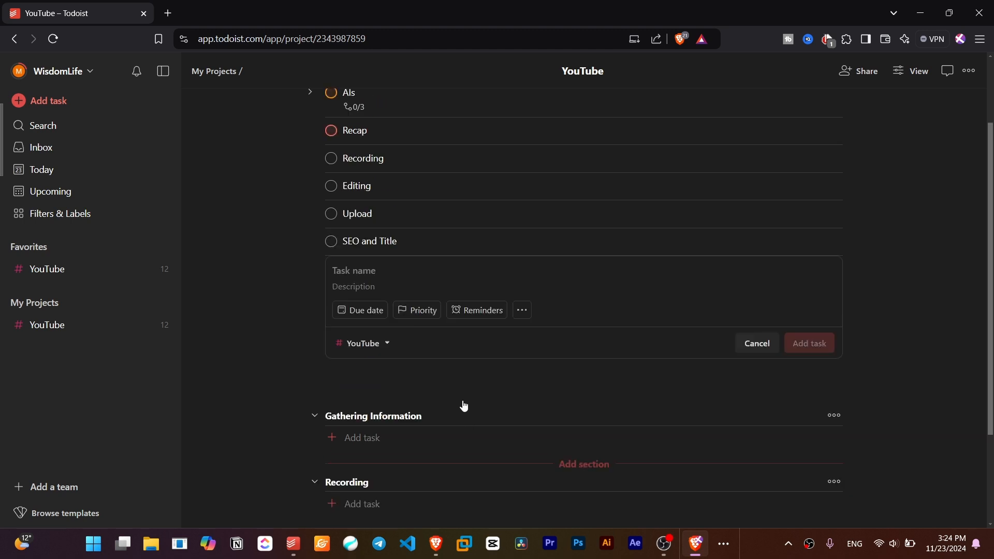
{"action": "scroll", "coordinate": [464, 407], "scroll_direction": "up", "scroll_amount": 2}
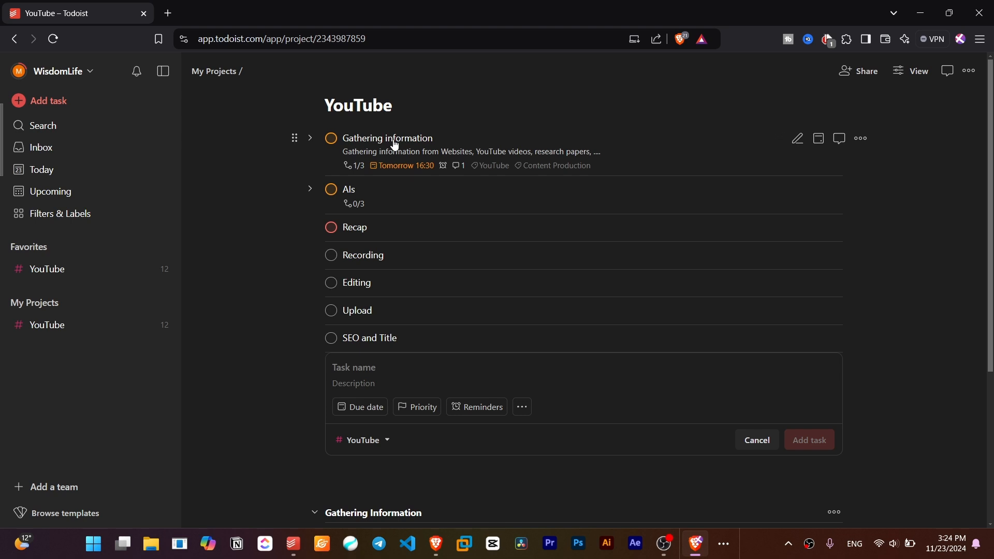
{"action": "left_click_drag", "start_coordinate": [395, 145], "coordinate": [393, 381]}
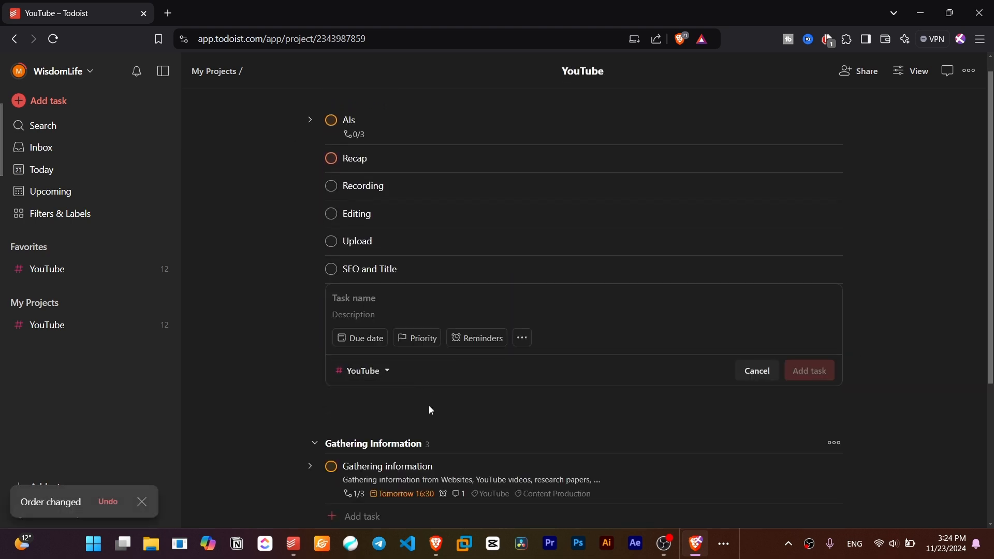
{"action": "scroll", "coordinate": [428, 407], "scroll_direction": "down", "scroll_amount": 1}
Move the "AIs" and "Recap" tasks into the "Gathering Information" section as top-level tasks below the "Gathering information" task
{"action": "scroll", "coordinate": [376, 337], "scroll_direction": "up", "scroll_amount": 2}
{"action": "left_click_drag", "start_coordinate": [349, 148], "coordinate": [385, 420]}
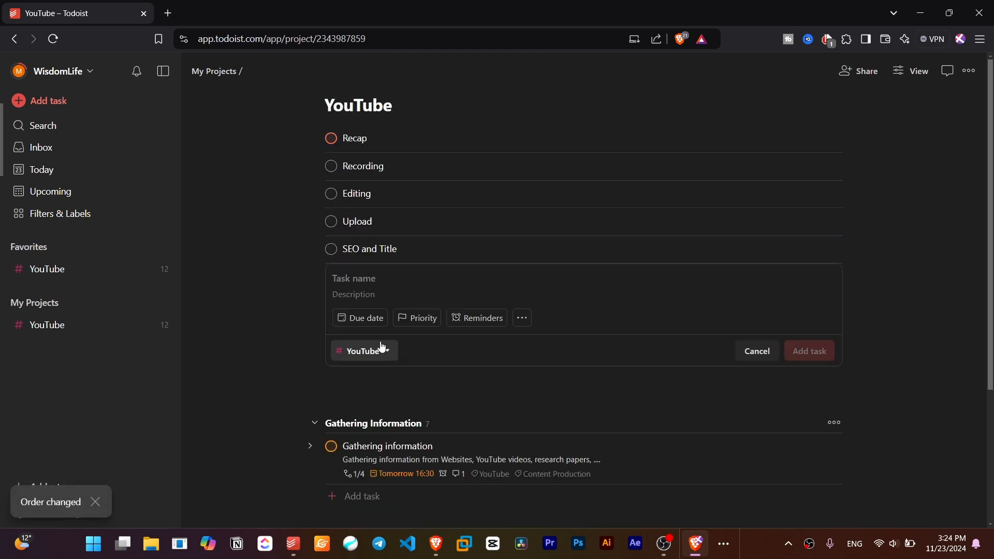
{"action": "scroll", "coordinate": [383, 351], "scroll_direction": "down", "scroll_amount": 2}
{"action": "left_click", "coordinate": [310, 317]}
{"action": "left_click_drag", "start_coordinate": [381, 367], "coordinate": [336, 307]}
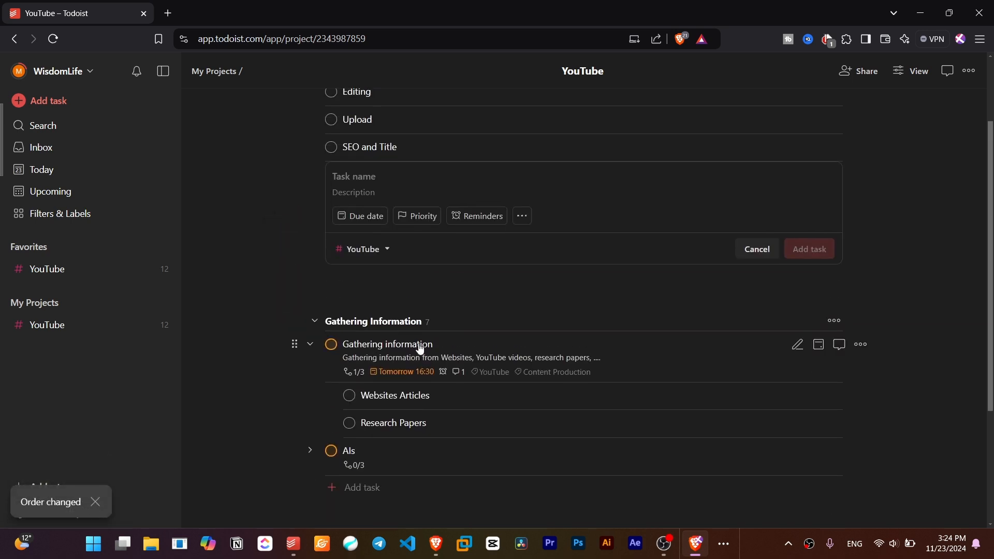
{"action": "left_click", "coordinate": [310, 344]}
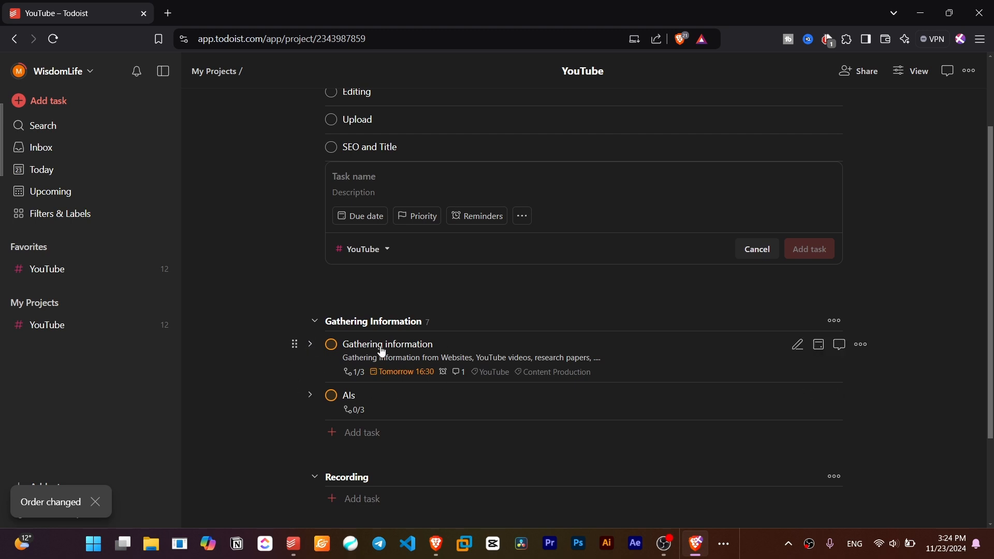
{"action": "scroll", "coordinate": [337, 214], "scroll_direction": "up", "scroll_amount": 2}
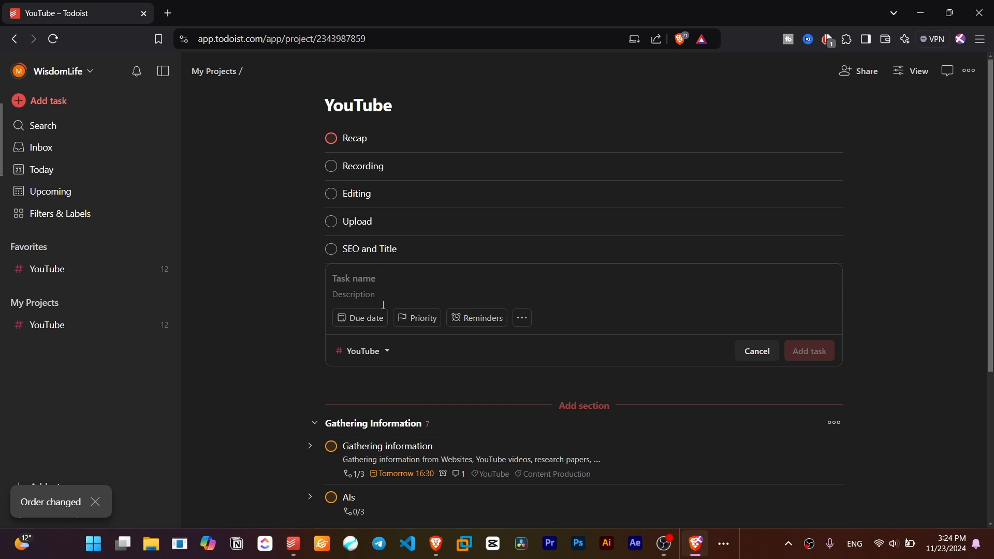
{"action": "left_click_drag", "start_coordinate": [310, 140], "coordinate": [310, 409]}
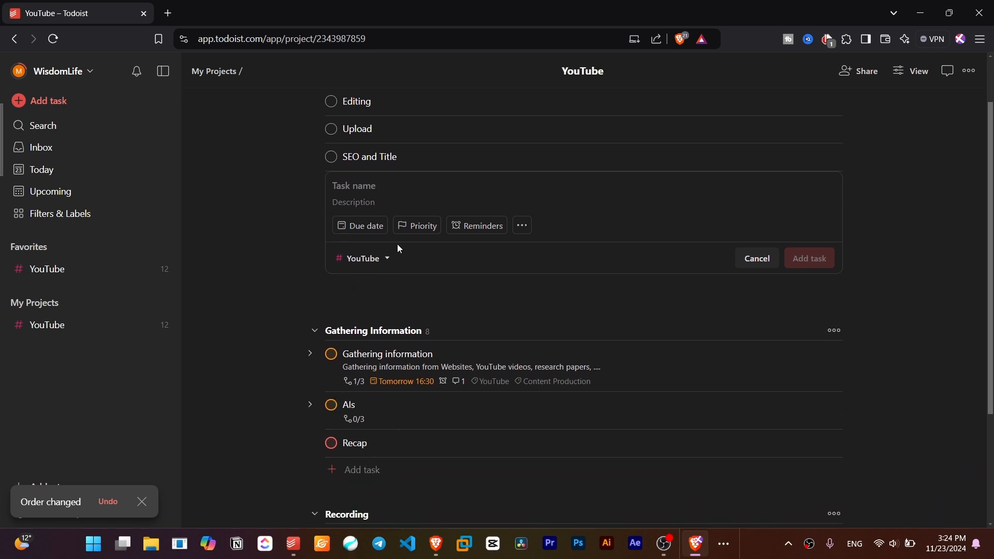
Move the "Recording", "Editing" and "Upload" tasks into the "Recording" section in that order
{"action": "scroll", "coordinate": [399, 248], "scroll_direction": "up", "scroll_amount": 2}
{"action": "left_click_drag", "start_coordinate": [360, 140], "coordinate": [357, 388]}
{"action": "scroll", "coordinate": [398, 275], "scroll_direction": "up", "scroll_amount": 4}
{"action": "left_click_drag", "start_coordinate": [359, 135], "coordinate": [343, 357]}
{"action": "scroll", "coordinate": [343, 295], "scroll_direction": "up", "scroll_amount": 5}
{"action": "left_click_drag", "start_coordinate": [355, 146], "coordinate": [355, 349]}
Move the "SEO and Title" task into the "SEO" section and cancel the empty new-task form above the sections
{"action": "scroll", "coordinate": [355, 355], "scroll_direction": "up", "scroll_amount": 5}
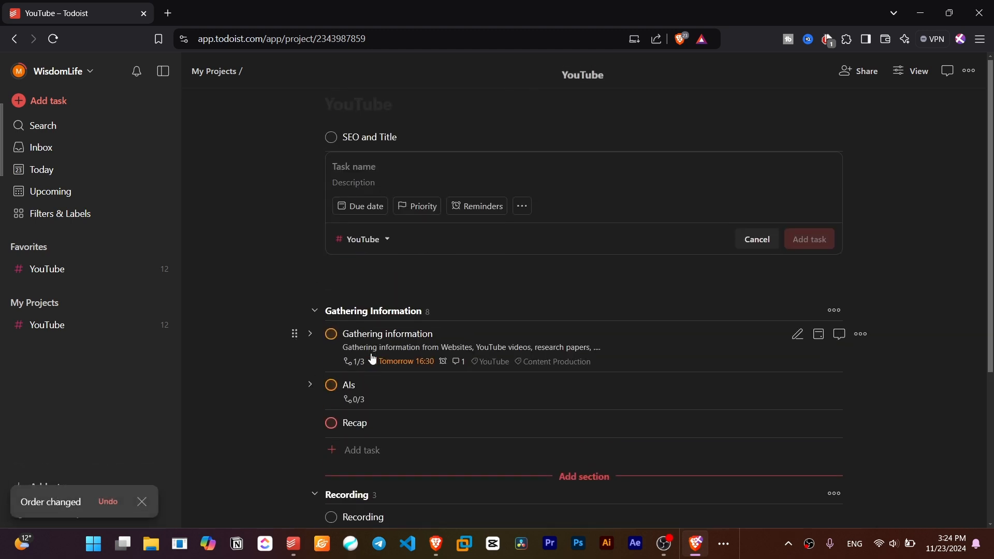
{"action": "left_click_drag", "start_coordinate": [363, 139], "coordinate": [361, 415]}
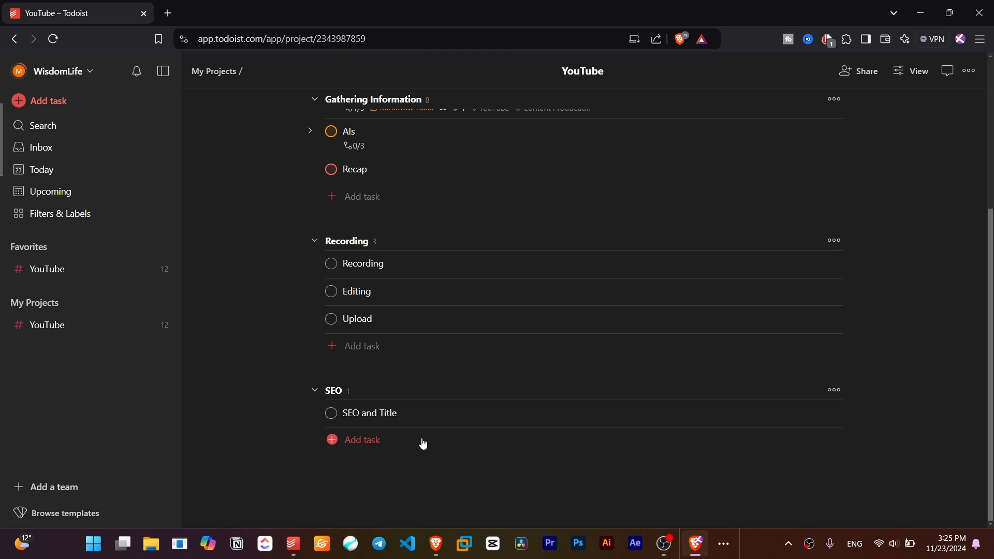
{"action": "scroll", "coordinate": [423, 443], "scroll_direction": "up", "scroll_amount": 5}
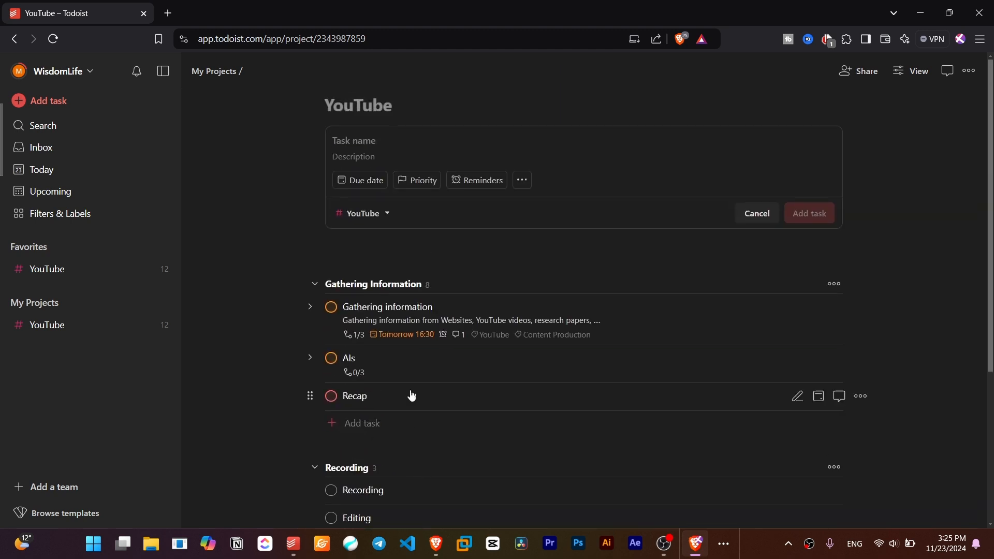
{"action": "left_click", "coordinate": [757, 213]}
{"action": "scroll", "coordinate": [444, 191], "scroll_direction": "down", "scroll_amount": 2}
{"action": "scroll", "coordinate": [418, 233], "scroll_direction": "up", "scroll_amount": 3}
{"action": "scroll", "coordinate": [410, 311], "scroll_direction": "down", "scroll_amount": 1}
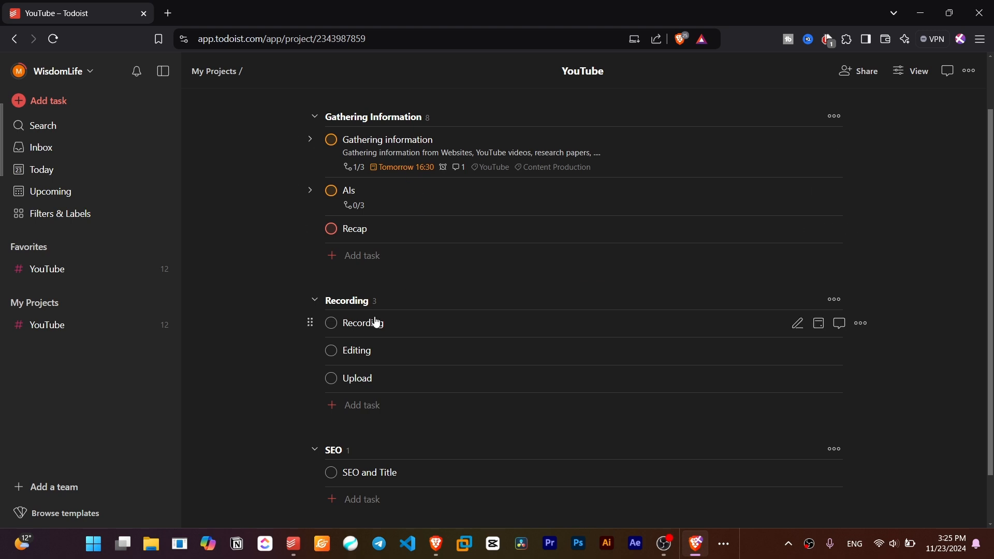
{"action": "scroll", "coordinate": [373, 350], "scroll_direction": "up", "scroll_amount": 1}
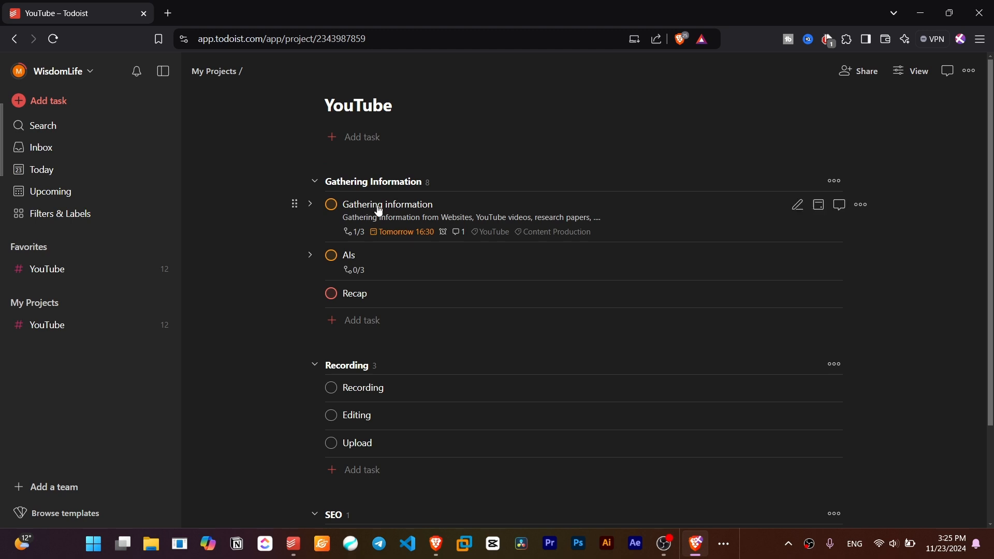
Create a new project named "YouTube 2" with the colour Blue and the list view, leaving it out of the favorites
{"action": "left_click", "coordinate": [145, 302]}
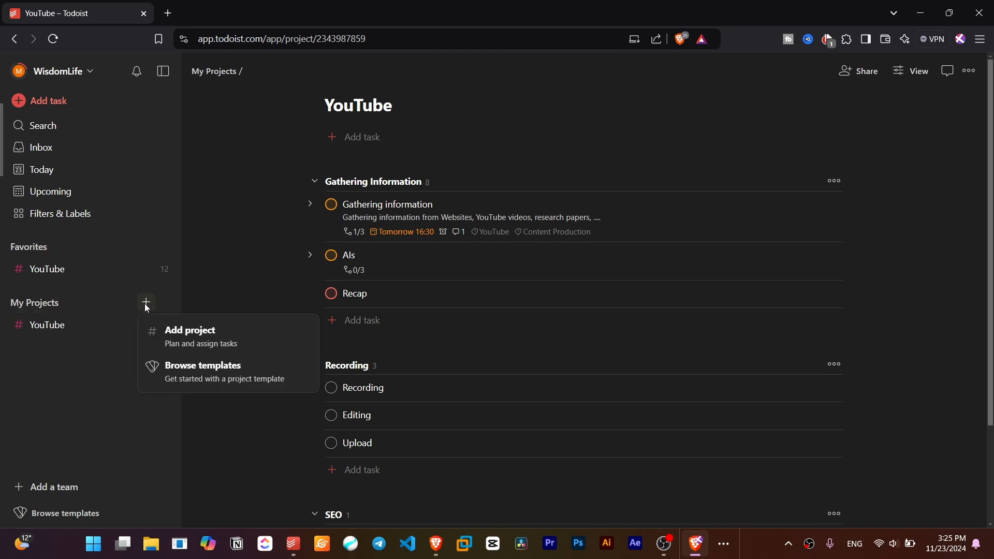
{"action": "left_click", "coordinate": [188, 349]}
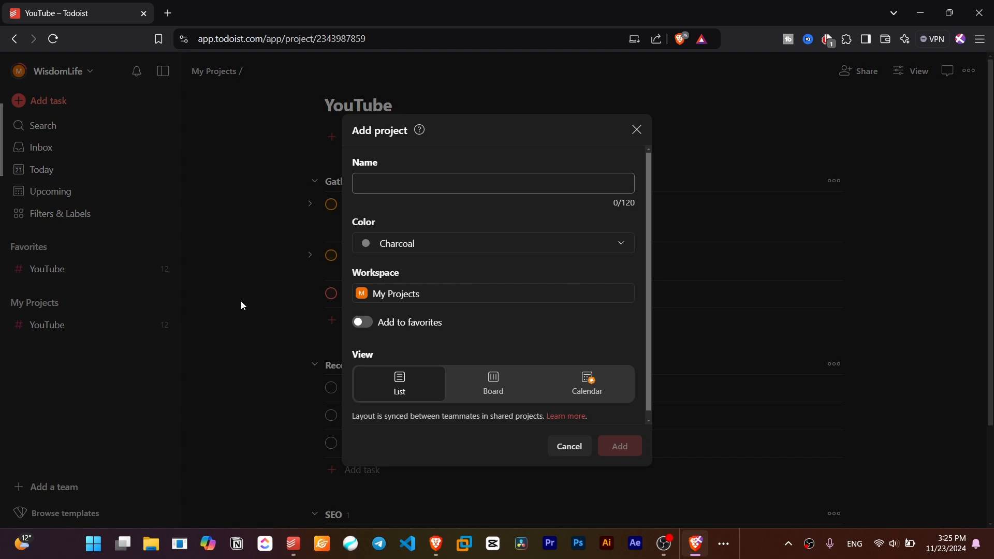
{"action": "type", "text": "YouT"}
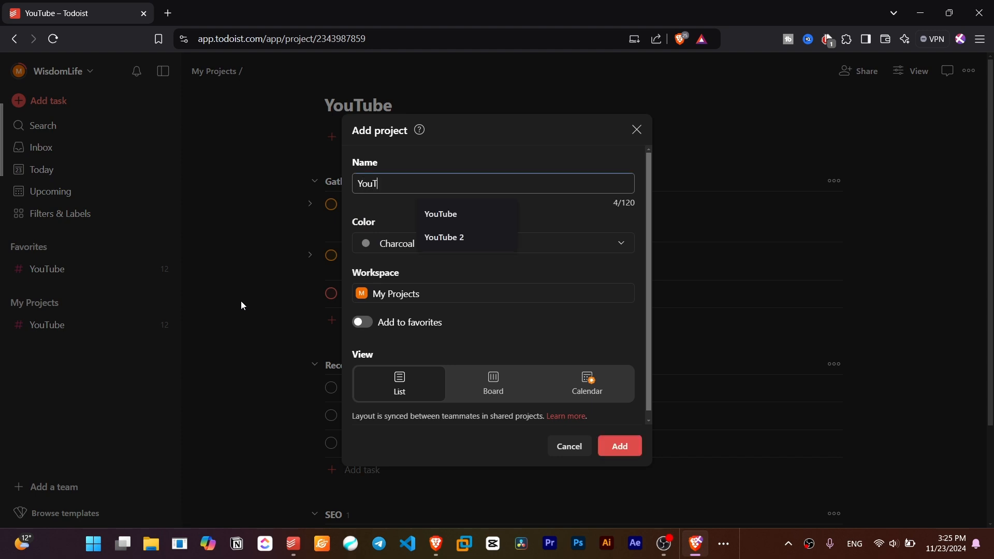
{"action": "type", "text": "ube 2"}
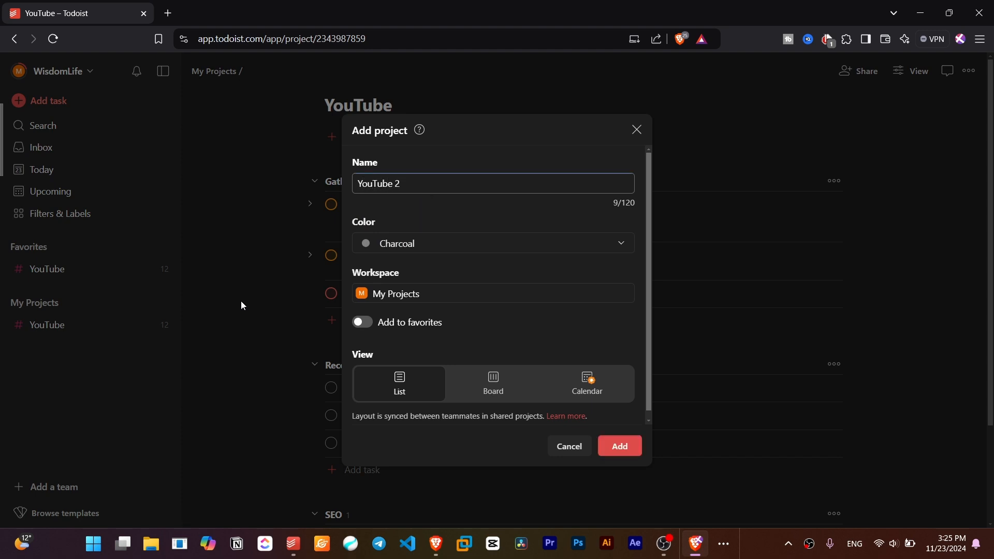
{"action": "left_click", "coordinate": [436, 244]}
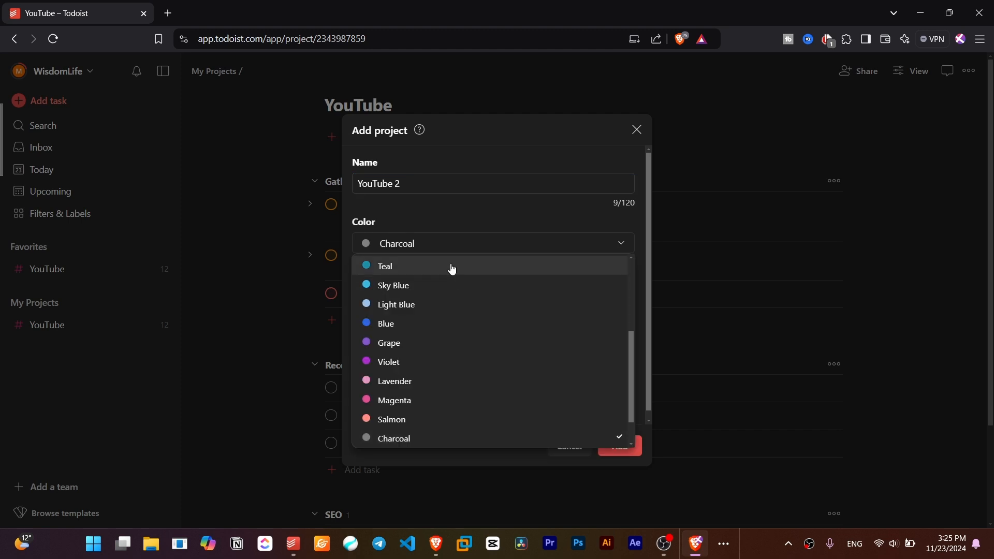
{"action": "left_click", "coordinate": [432, 324]}
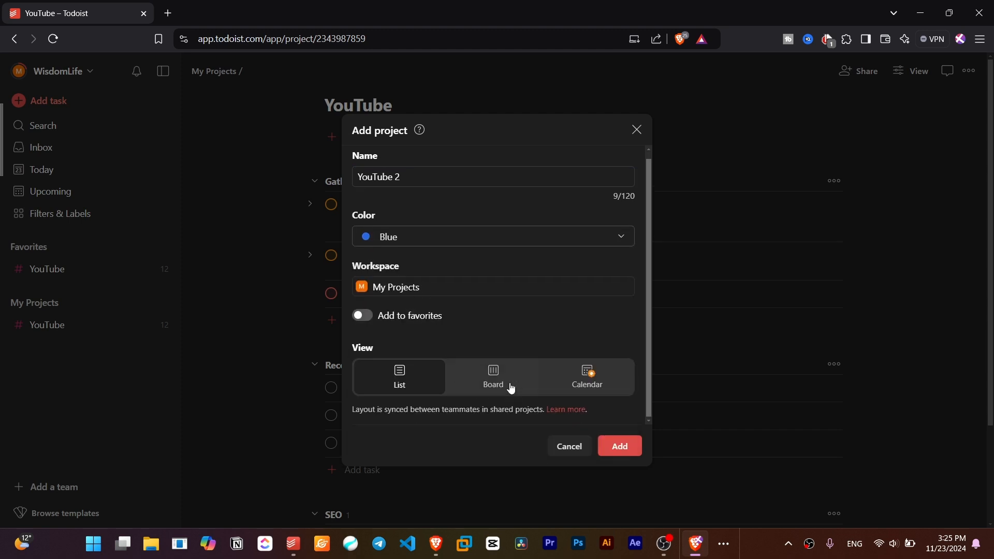
{"action": "left_click", "coordinate": [366, 318]}
{"action": "left_click", "coordinate": [366, 318]}
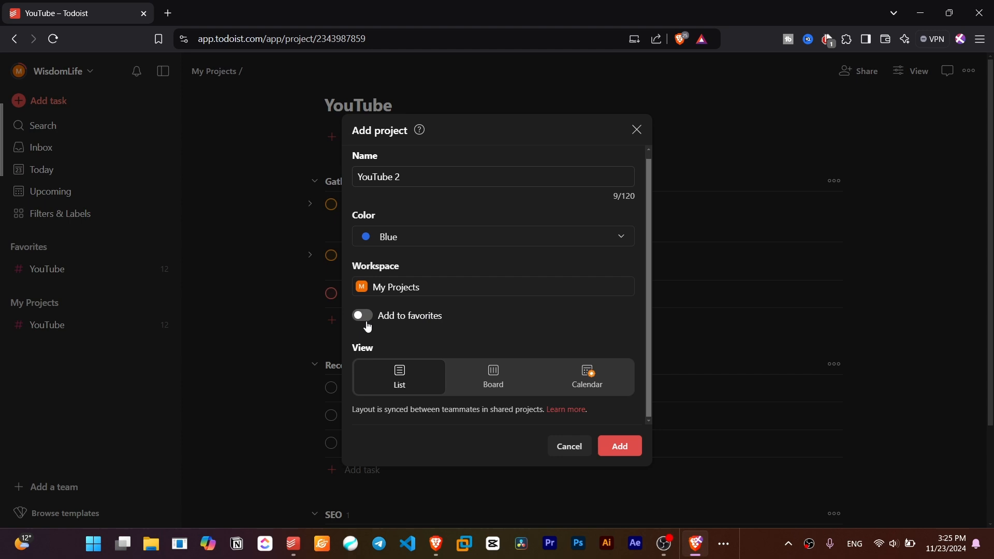
{"action": "left_click", "coordinate": [369, 319]}
{"action": "left_click", "coordinate": [369, 322]}
{"action": "left_click", "coordinate": [620, 446]}
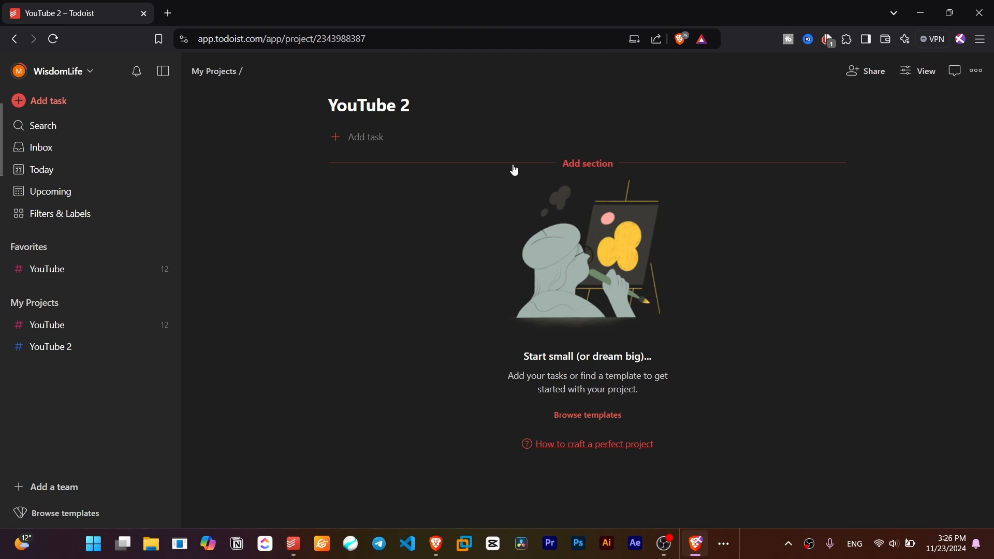
Add the sections "To Do", "Doing" and "Done" to the YouTube 2 project in that order
{"action": "left_click", "coordinate": [539, 165]}
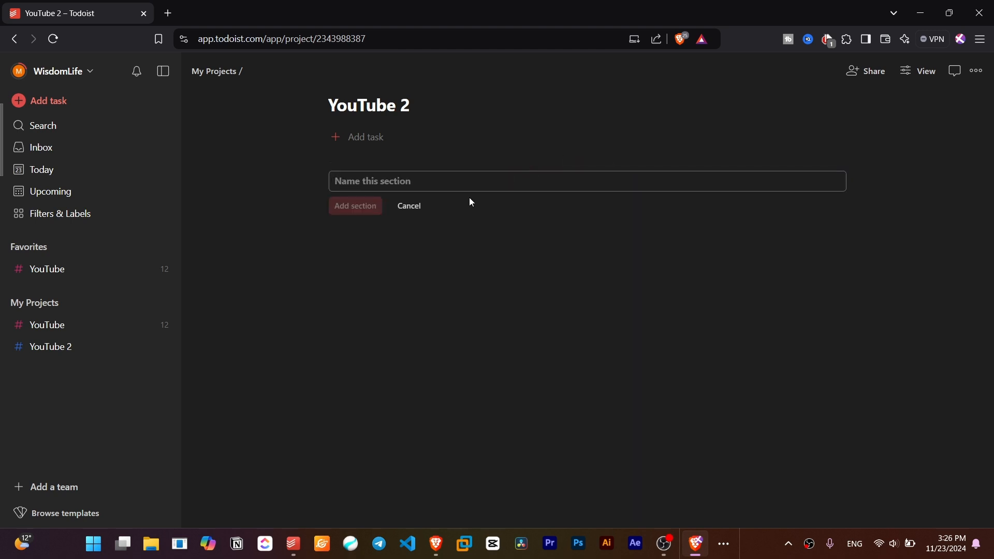
{"action": "type", "text": "To Do"}
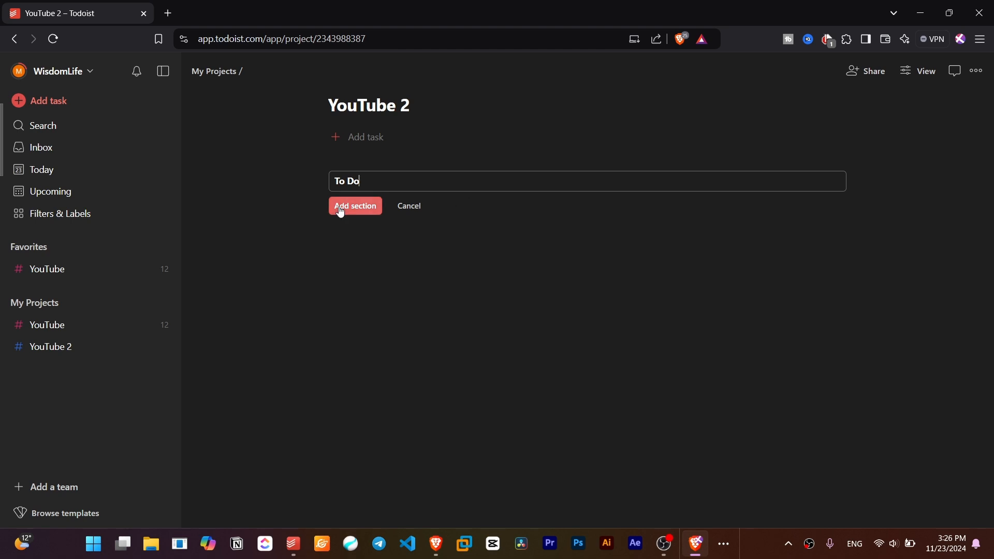
{"action": "left_click", "coordinate": [365, 206]}
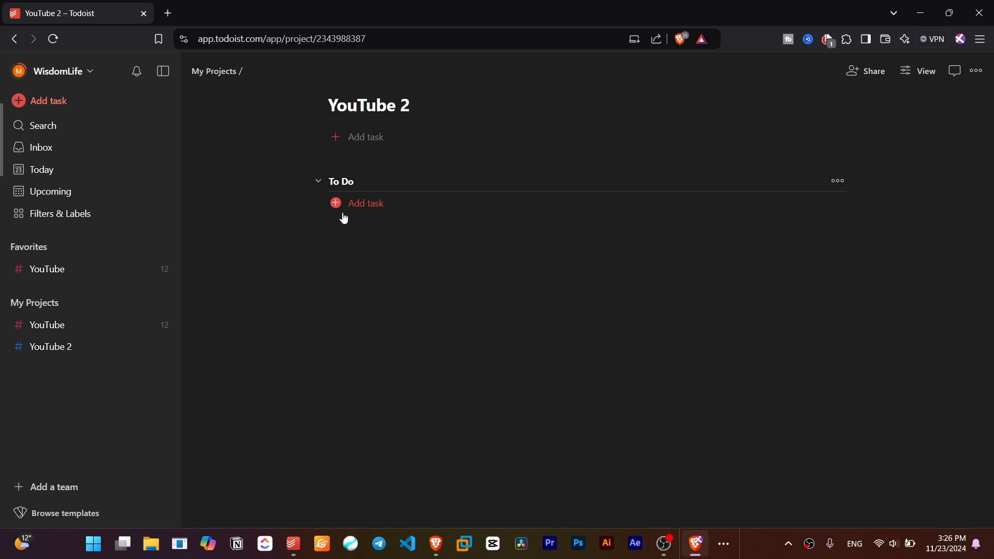
{"action": "left_click", "coordinate": [345, 230]}
{"action": "type", "text": "Doing"}
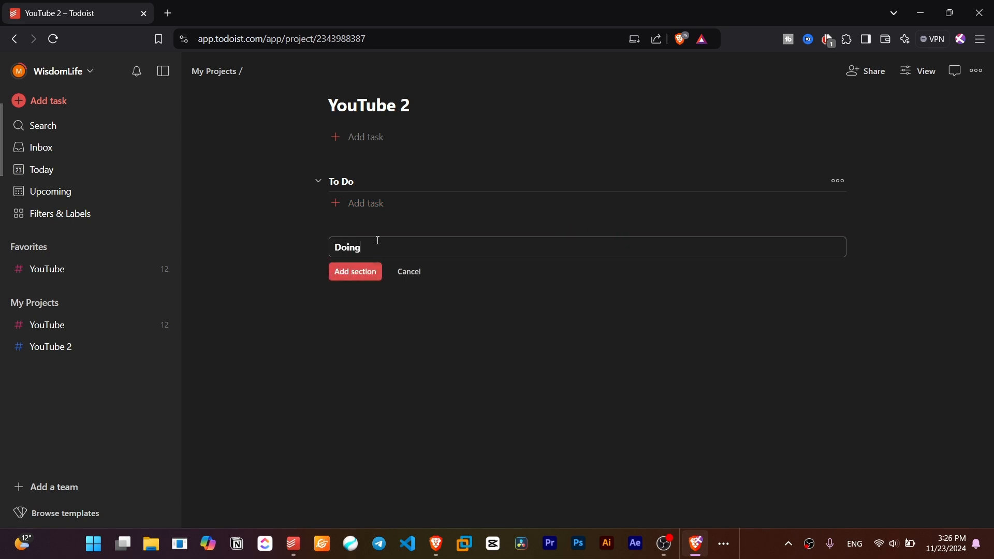
{"action": "key", "text": "Return"}
{"action": "left_click", "coordinate": [377, 296]}
{"action": "type", "text": "Done"}
{"action": "key", "text": "Return"}
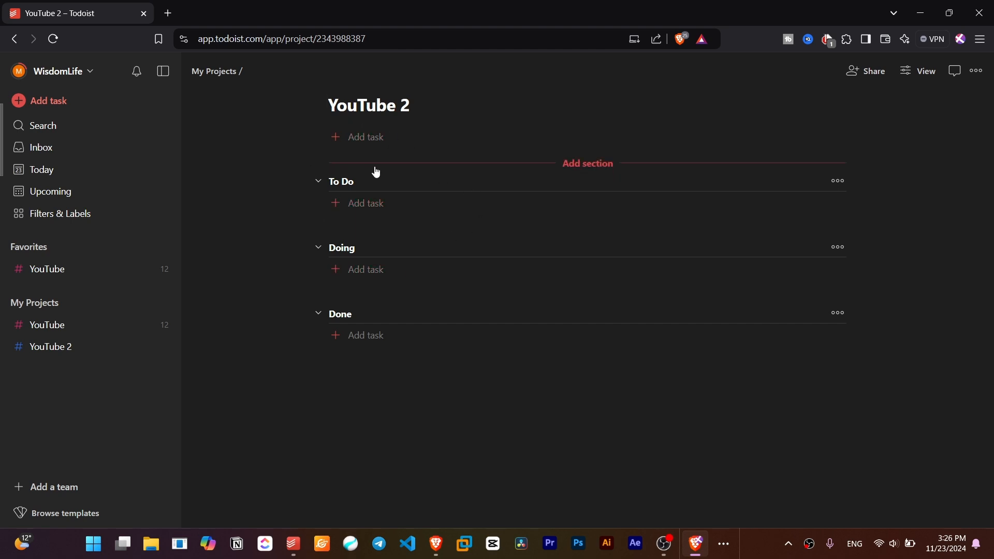
Switch the YouTube 2 project to the board view
{"action": "left_click", "coordinate": [912, 76]}
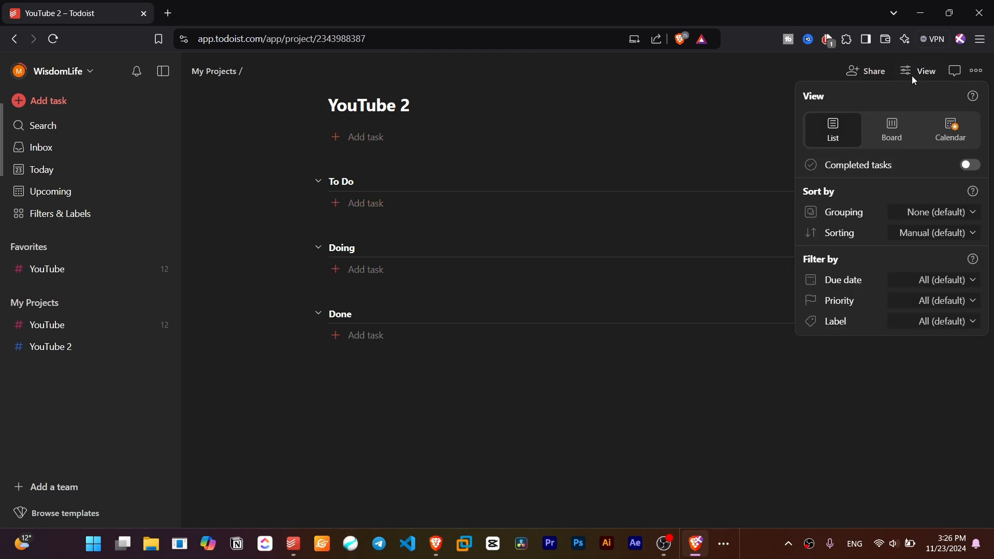
{"action": "left_click", "coordinate": [892, 130]}
{"action": "left_click", "coordinate": [614, 291]}
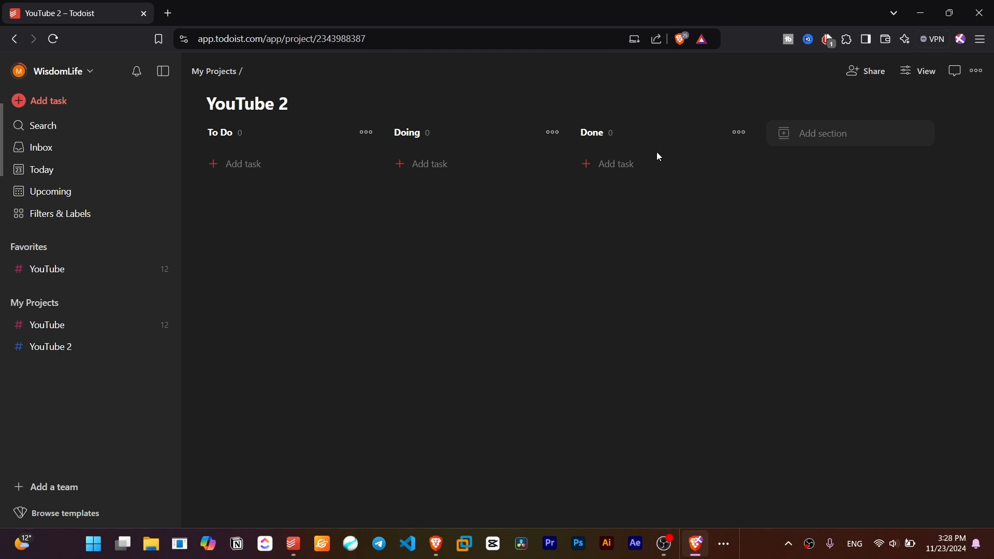
Open the original YouTube project and switch it to the board view
{"action": "left_click", "coordinate": [69, 326]}
{"action": "scroll", "coordinate": [284, 126], "scroll_direction": "down", "scroll_amount": 2}
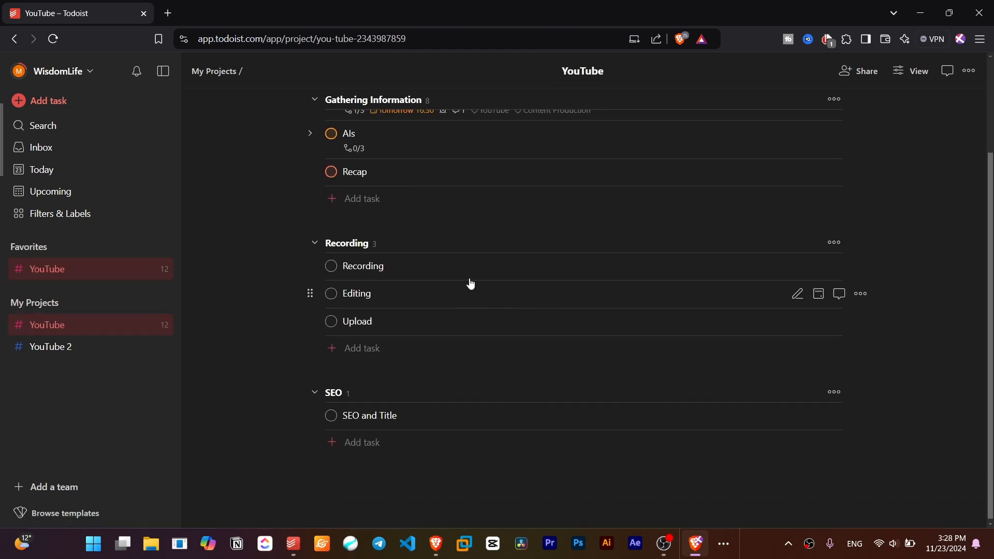
{"action": "scroll", "coordinate": [371, 166], "scroll_direction": "up", "scroll_amount": 2}
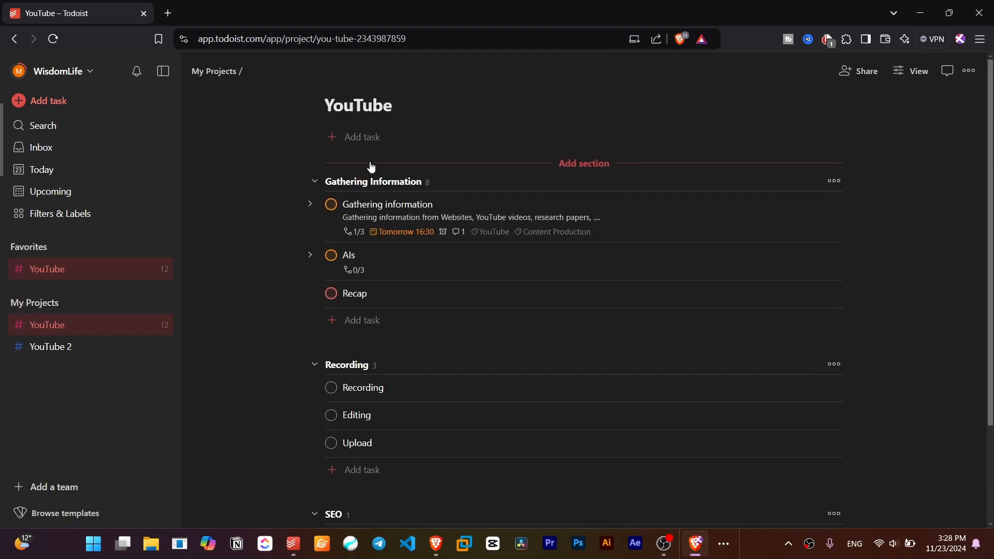
{"action": "left_click", "coordinate": [910, 73]}
{"action": "left_click", "coordinate": [888, 136]}
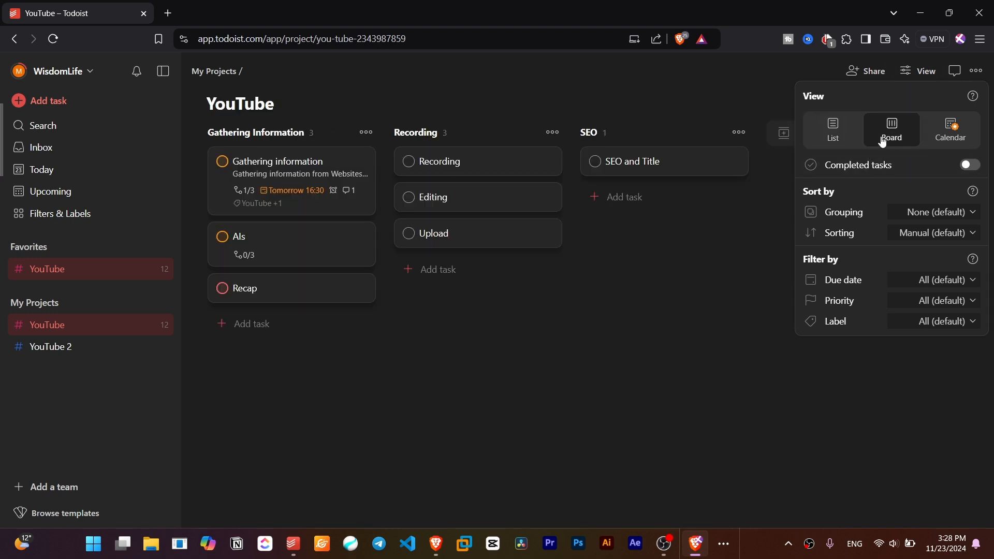
{"action": "key", "text": "Escape"}
{"action": "double_click", "coordinate": [282, 133]}
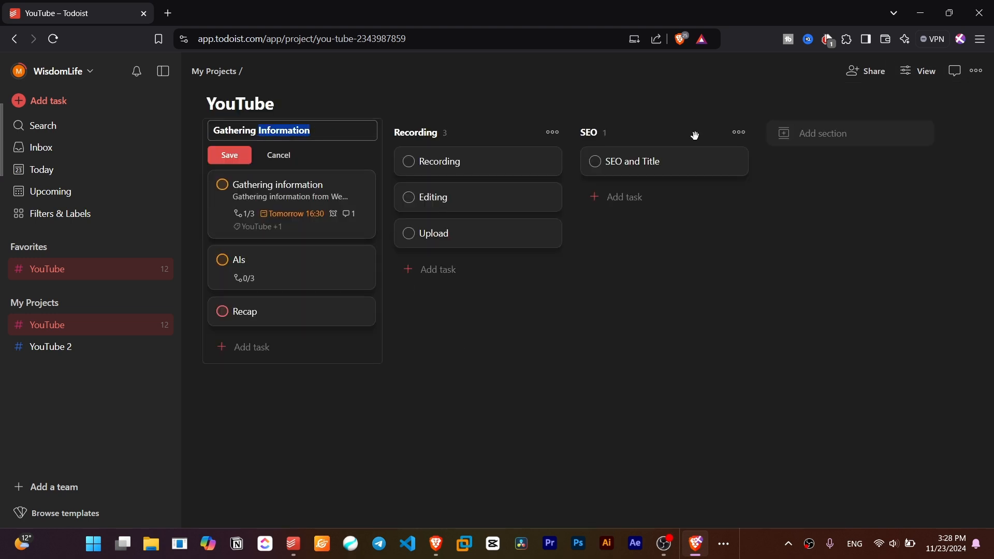
{"action": "triple_click", "coordinate": [350, 136]}
{"action": "left_click", "coordinate": [391, 211]}
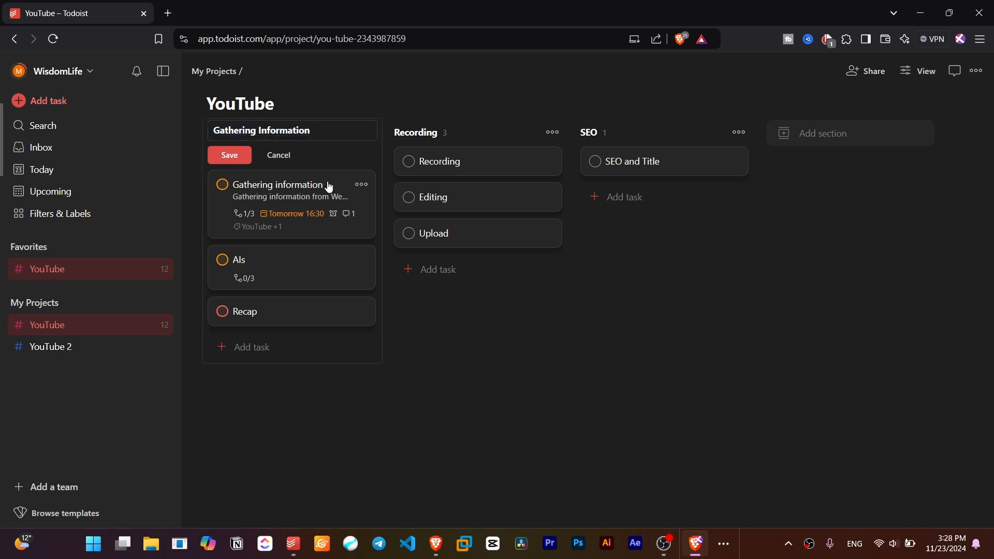
{"action": "left_click", "coordinate": [248, 150]}
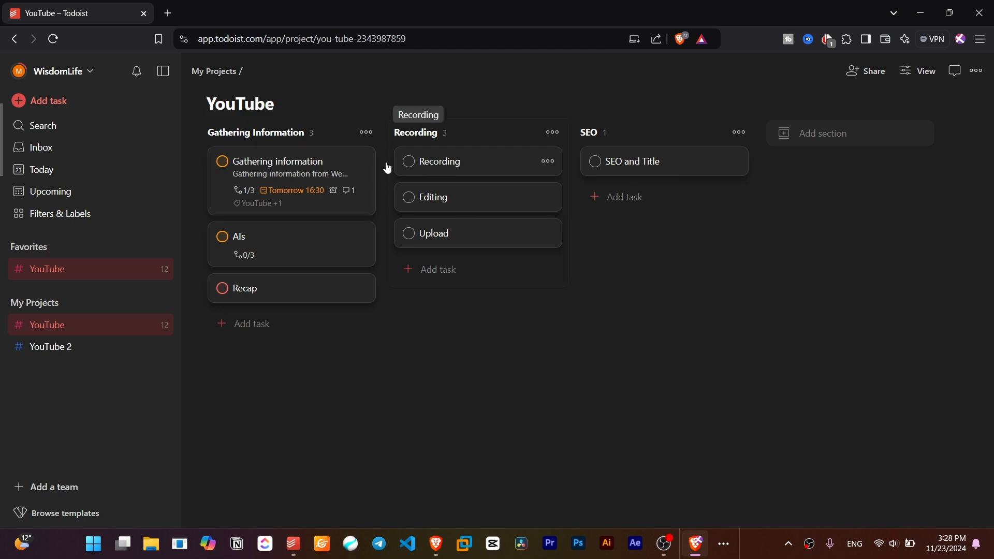
Compare the board sections of the YouTube and YouTube 2 projects
{"action": "left_click", "coordinate": [71, 355]}
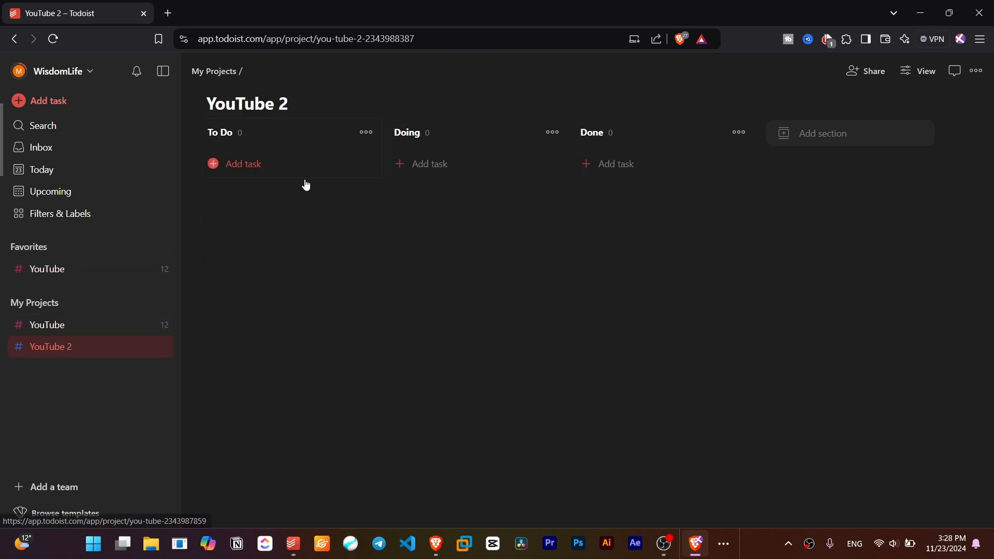
{"action": "left_click", "coordinate": [103, 324]}
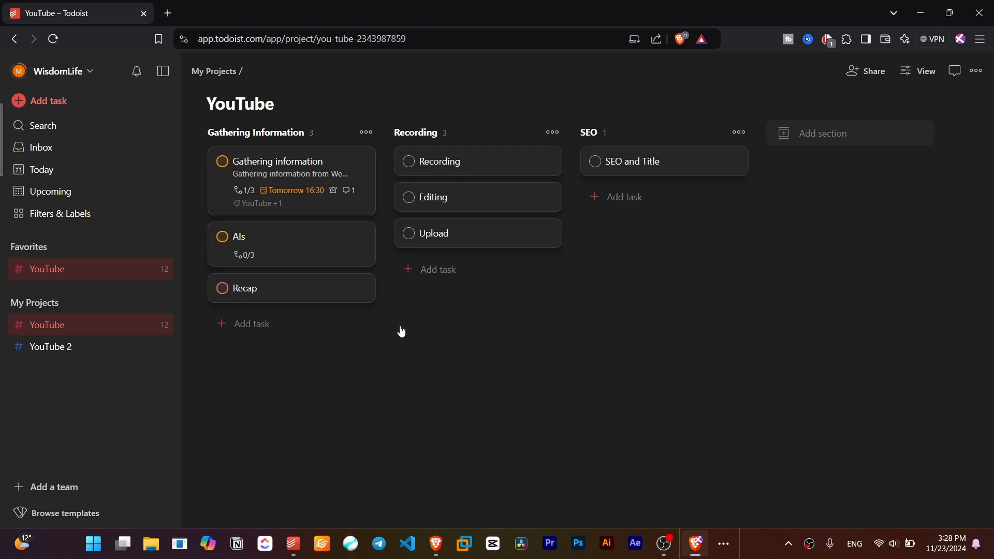
{"action": "left_click", "coordinate": [57, 347]}
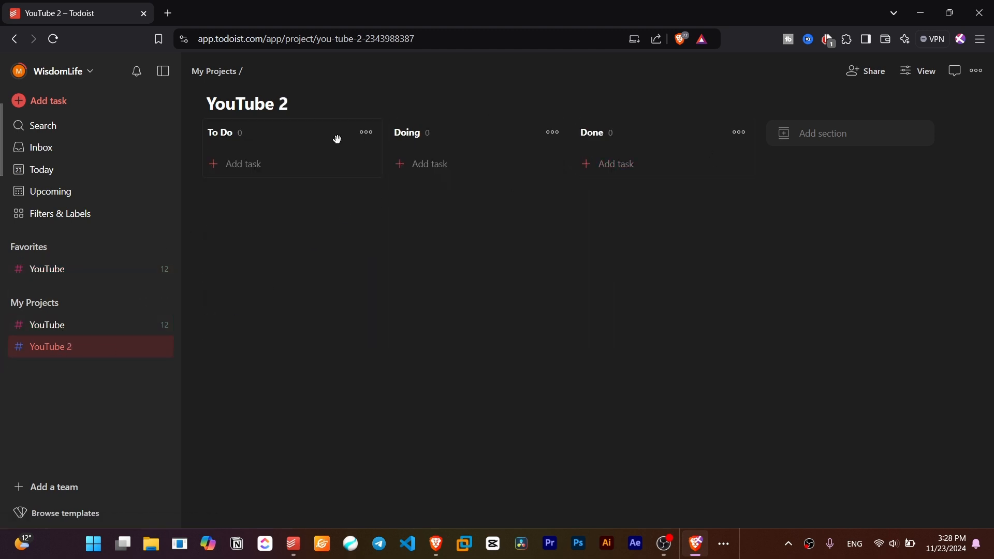
{"action": "left_click", "coordinate": [66, 325]}
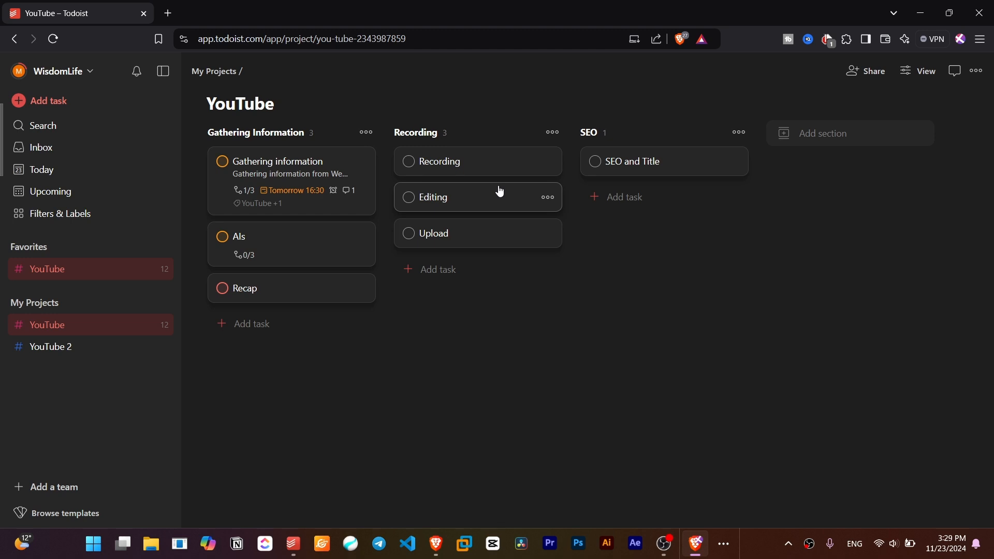
{"action": "left_click", "coordinate": [85, 346]}
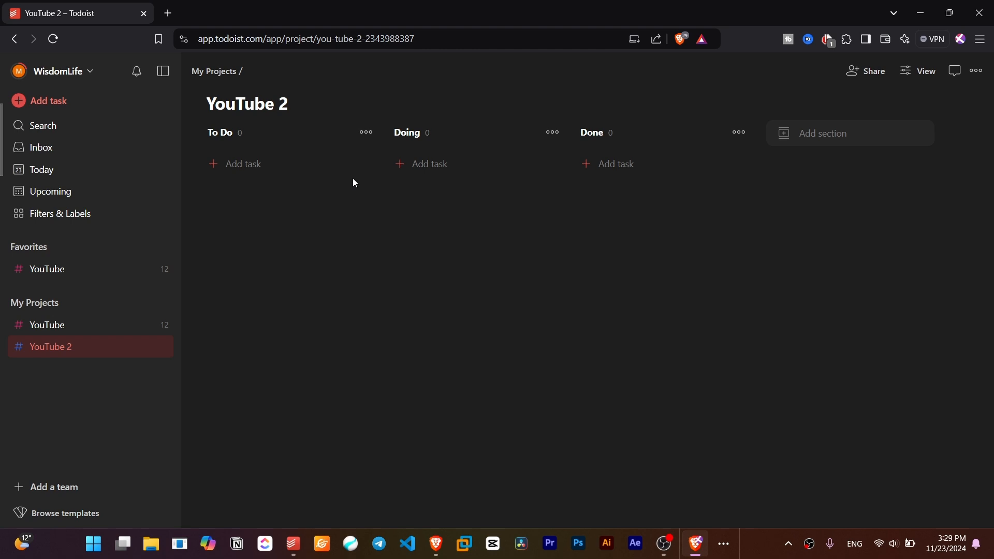
{"action": "left_click", "coordinate": [69, 326]}
{"action": "triple_click", "coordinate": [296, 133]}
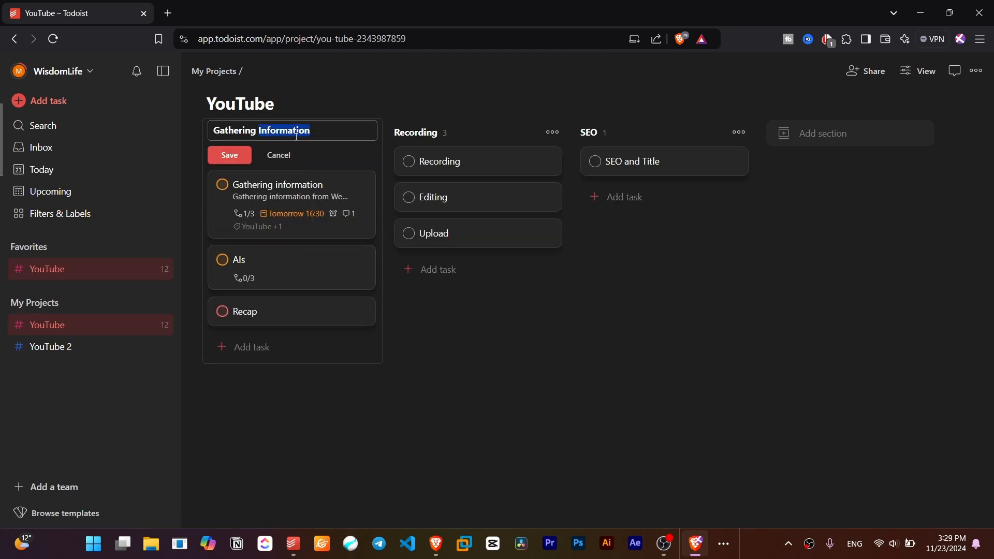
{"action": "type", "text": "To Do"}
{"action": "key", "text": "BackSpace"}
{"action": "key", "text": "BackSpace"}
{"action": "key", "text": "BackSpace"}
{"action": "key", "text": "BackSpace"}
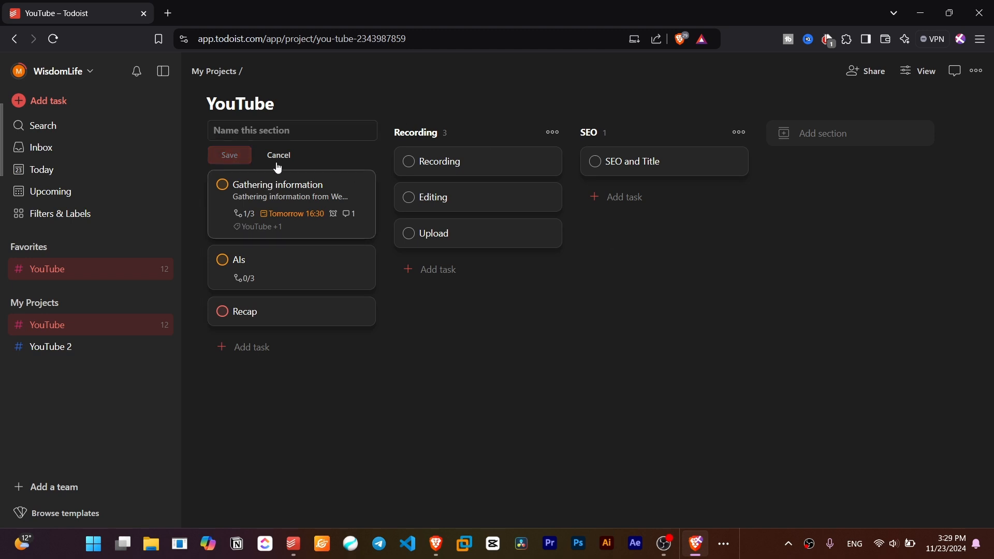
{"action": "left_click", "coordinate": [277, 161]}
Duplicate the YouTube project and open the copy
{"action": "right_click", "coordinate": [161, 330]}
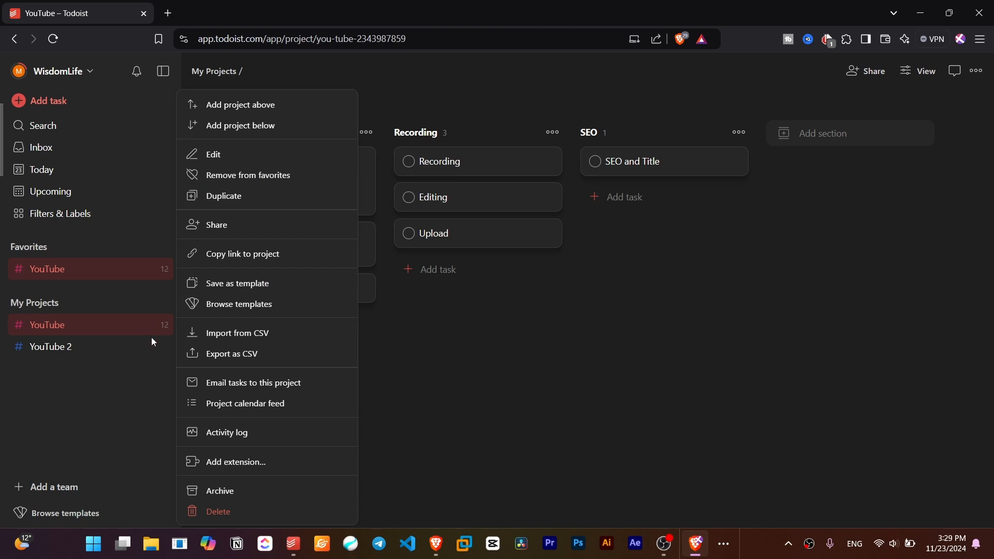
{"action": "left_click", "coordinate": [247, 196]}
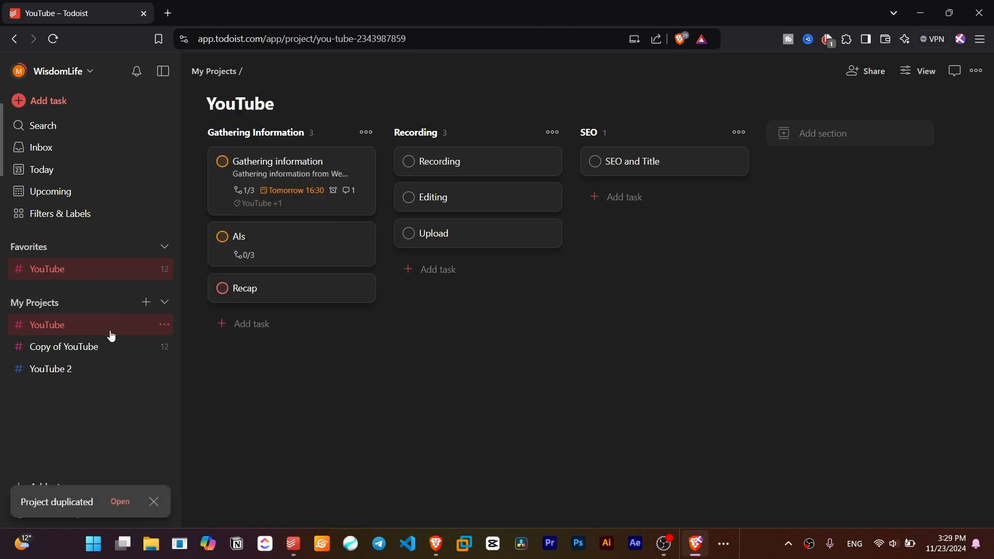
{"action": "left_click", "coordinate": [62, 356]}
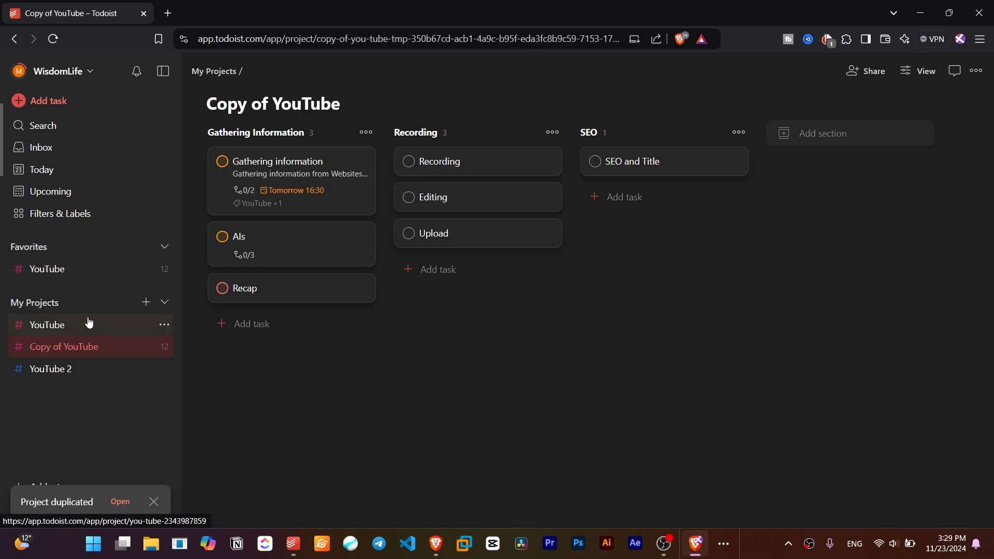
{"action": "double_click", "coordinate": [281, 134]}
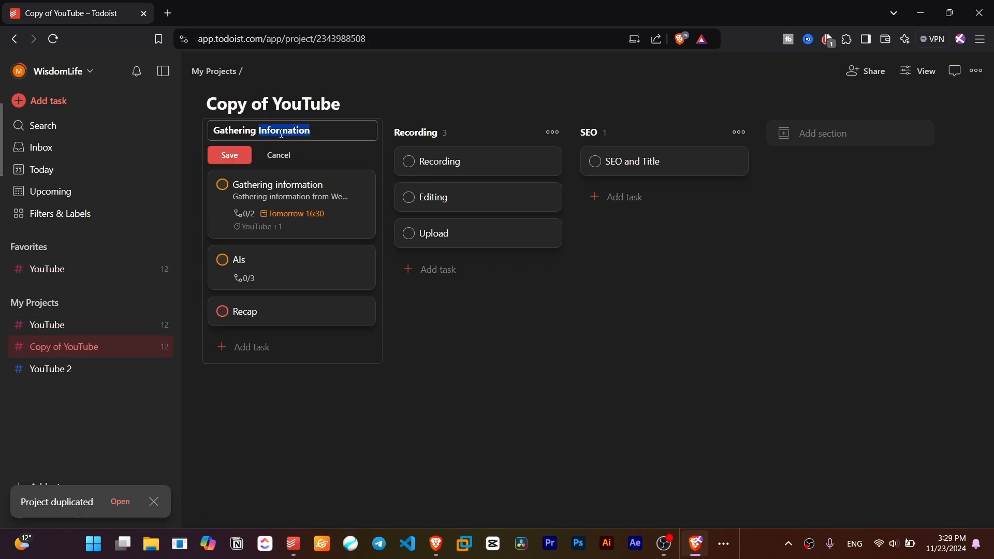
{"action": "key", "text": "ctrl+a"}
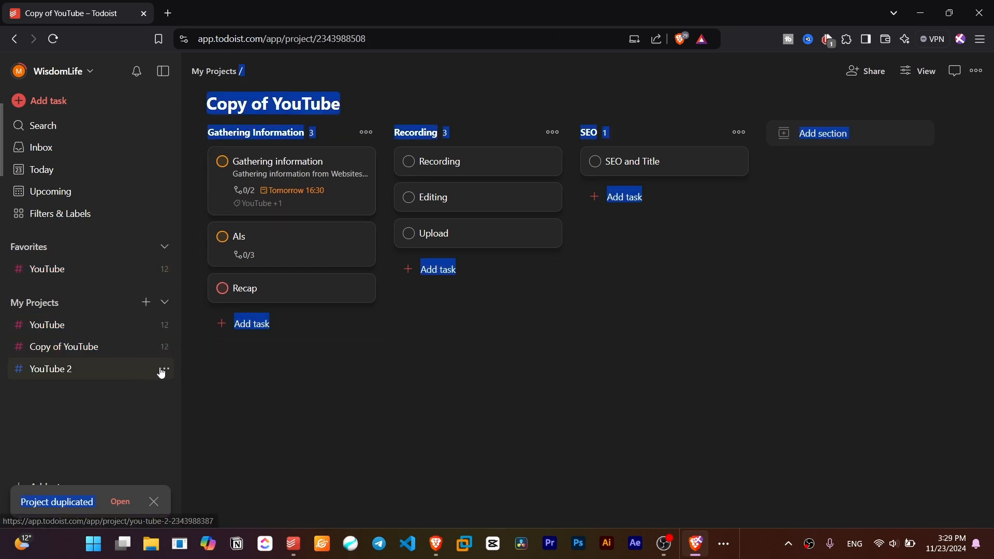
Delete the YouTube 2 project permanently
{"action": "left_click", "coordinate": [162, 371]}
{"action": "left_click", "coordinate": [233, 512]}
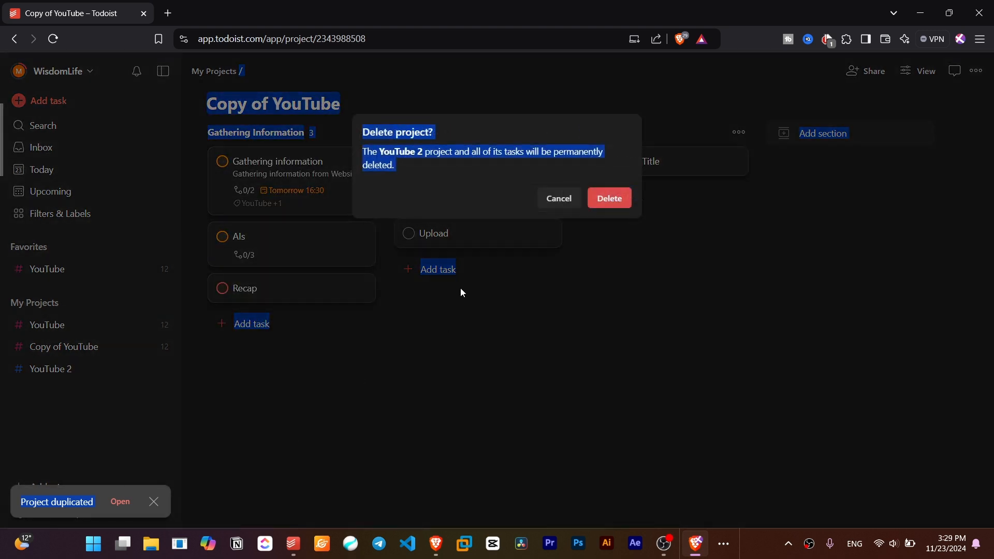
{"action": "left_click", "coordinate": [611, 199]}
Rename the Gathering Information section of the Copy of YouTube project to To Do
{"action": "double_click", "coordinate": [291, 133]}
{"action": "left_click", "coordinate": [324, 131]}
{"action": "key", "text": "ctrl+a"}
{"action": "type", "text": "To Do"}
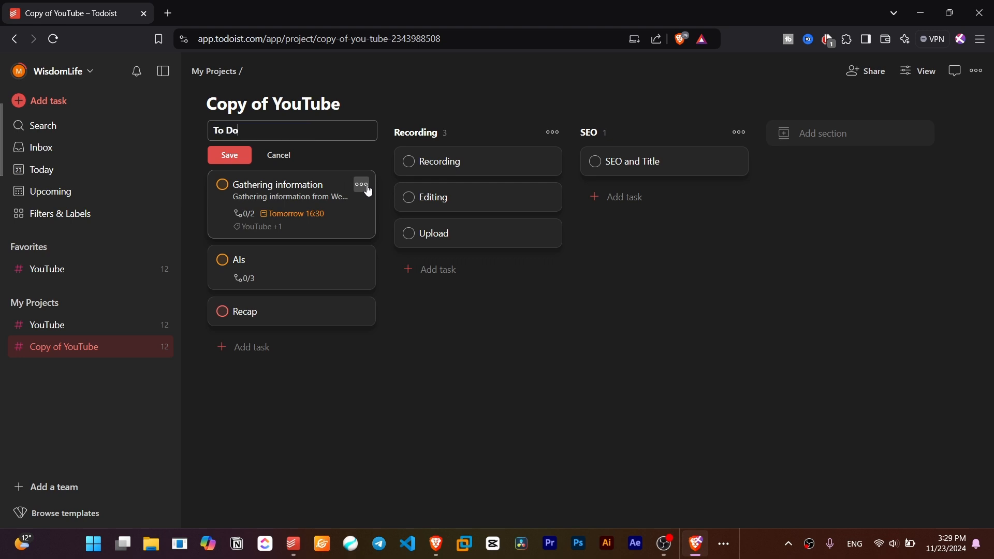
{"action": "key", "text": "Return"}
Rename the Recording section to Doing and the SEO section to Done
{"action": "double_click", "coordinate": [429, 133]}
{"action": "type", "text": "Doing"}
{"action": "key", "text": "Return"}
{"action": "left_click", "coordinate": [598, 131]}
{"action": "double_click", "coordinate": [599, 129]}
{"action": "type", "text": "Done"}
{"action": "key", "text": "Return"}
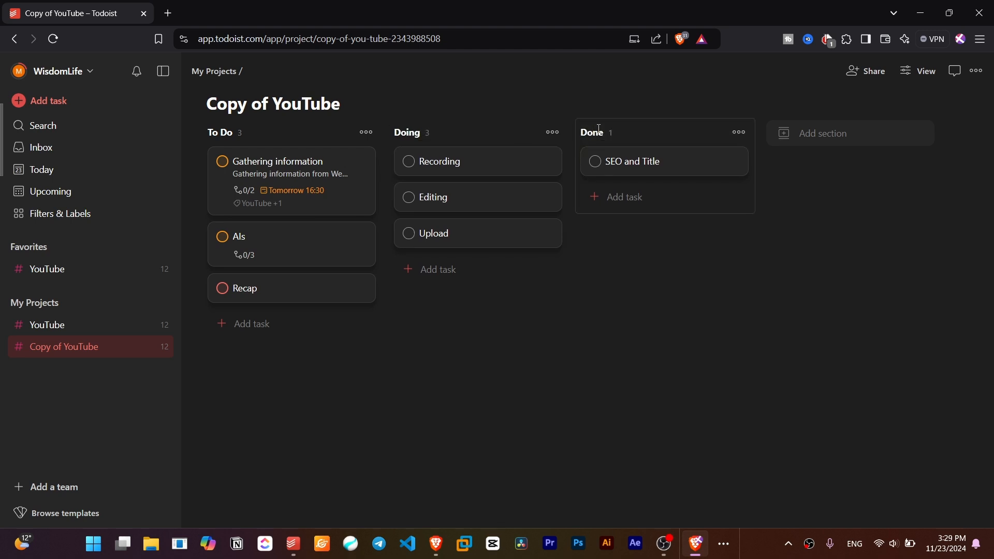
Move the Recording, Editing, Upload, and SEO and Title tasks to the end of the To Do section
{"action": "left_click", "coordinate": [448, 161]}
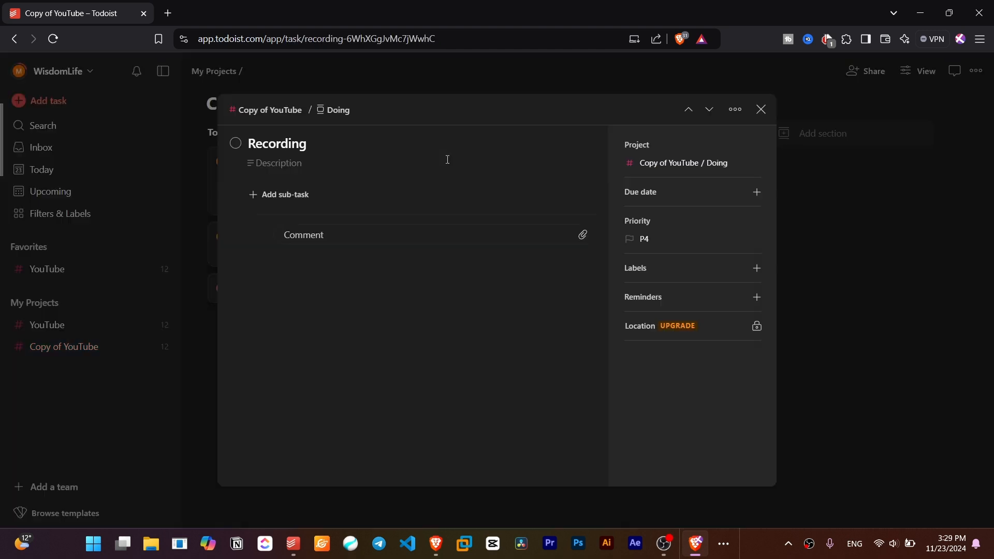
{"action": "left_click", "coordinate": [761, 108]}
{"action": "left_click_drag", "start_coordinate": [437, 166], "coordinate": [296, 336]}
{"action": "left_click_drag", "start_coordinate": [493, 160], "coordinate": [308, 371]}
{"action": "left_click_drag", "start_coordinate": [456, 161], "coordinate": [285, 412]}
{"action": "left_click_drag", "start_coordinate": [663, 161], "coordinate": [264, 431]}
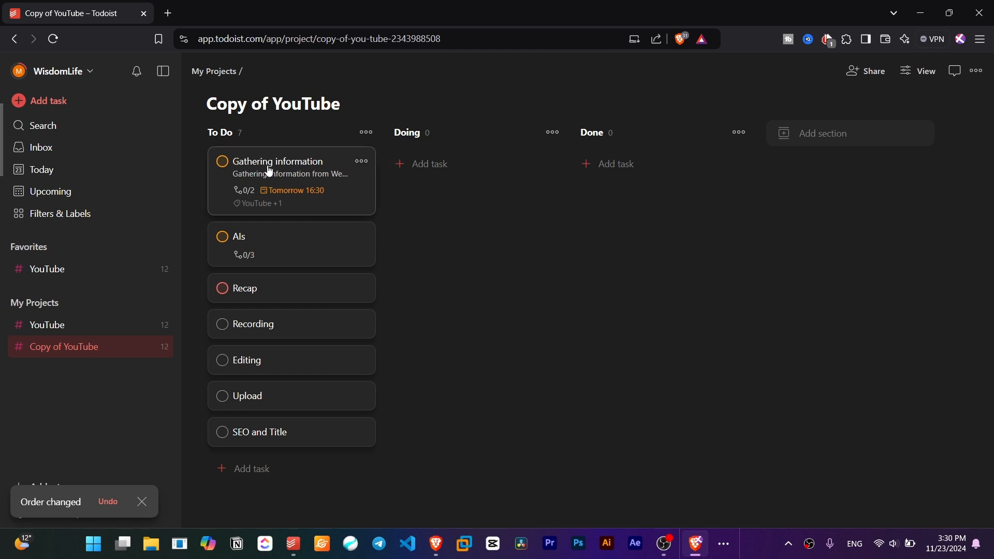
Move the Gathering information task through Doing to Done, and move AIs and Recap to Doing
{"action": "left_click_drag", "start_coordinate": [254, 169], "coordinate": [449, 169]}
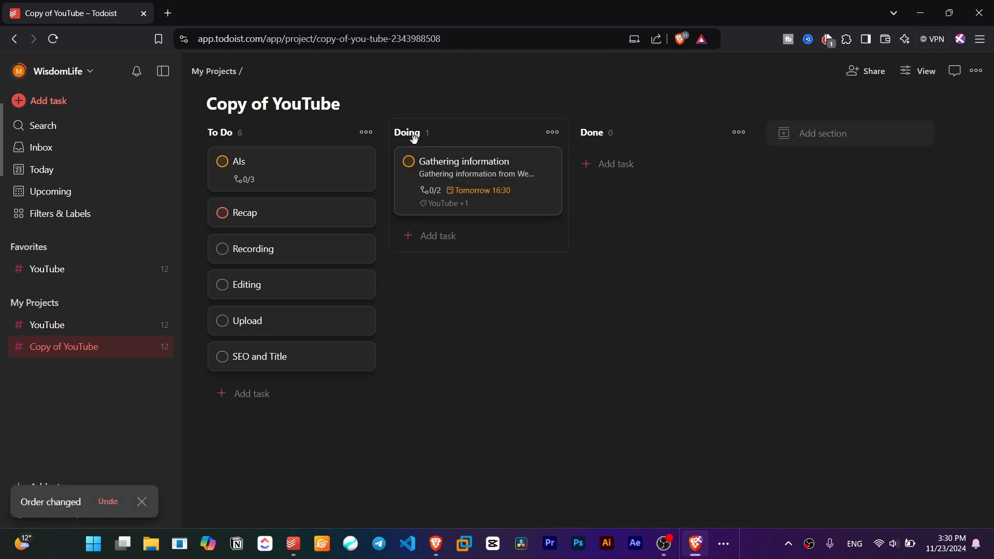
{"action": "left_click_drag", "start_coordinate": [420, 158], "coordinate": [630, 171]}
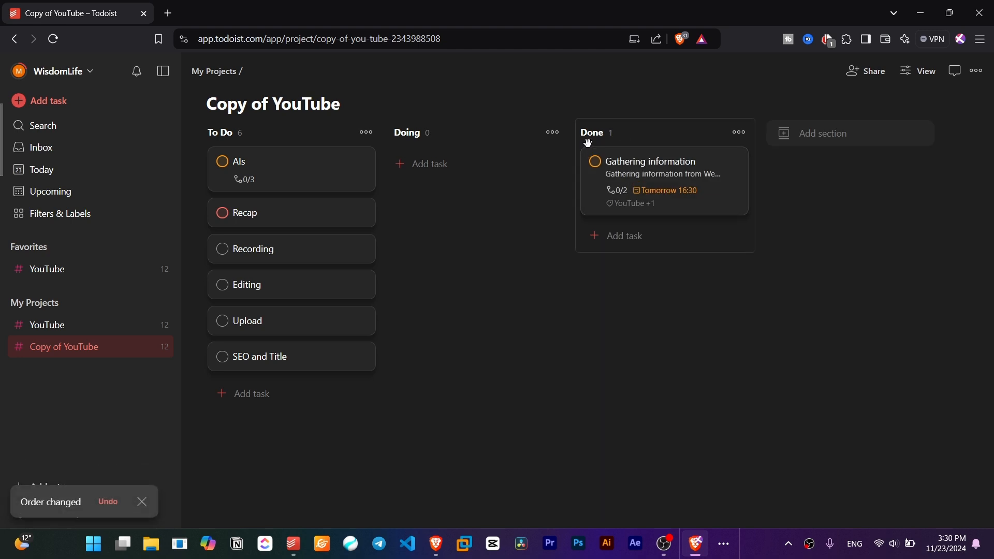
{"action": "left_click_drag", "start_coordinate": [269, 178], "coordinate": [477, 214]}
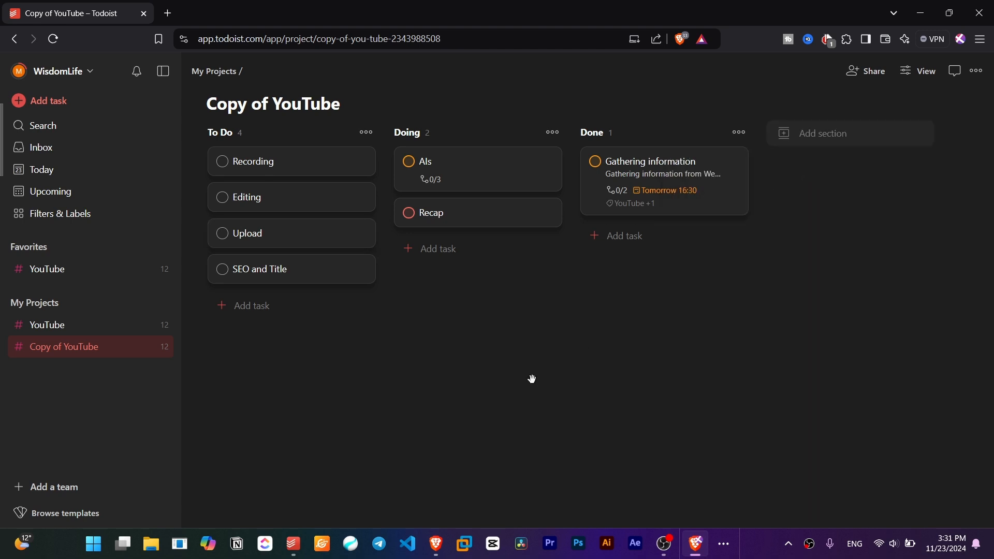
View the sharing options of the Copy of YouTube project and close them
{"action": "left_click", "coordinate": [872, 76]}
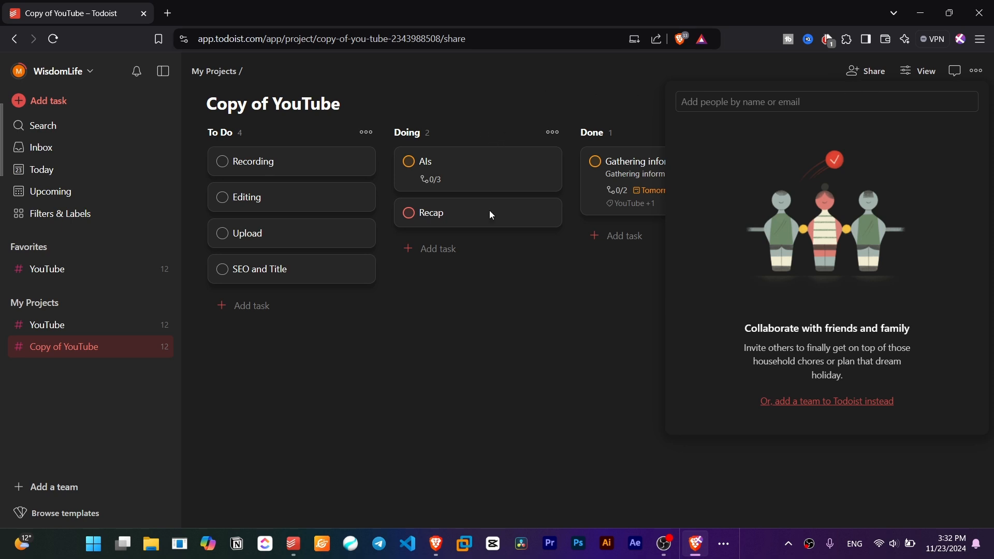
{"action": "left_click", "coordinate": [557, 329]}
{"action": "left_click", "coordinate": [865, 71]}
{"action": "left_click", "coordinate": [396, 365]}
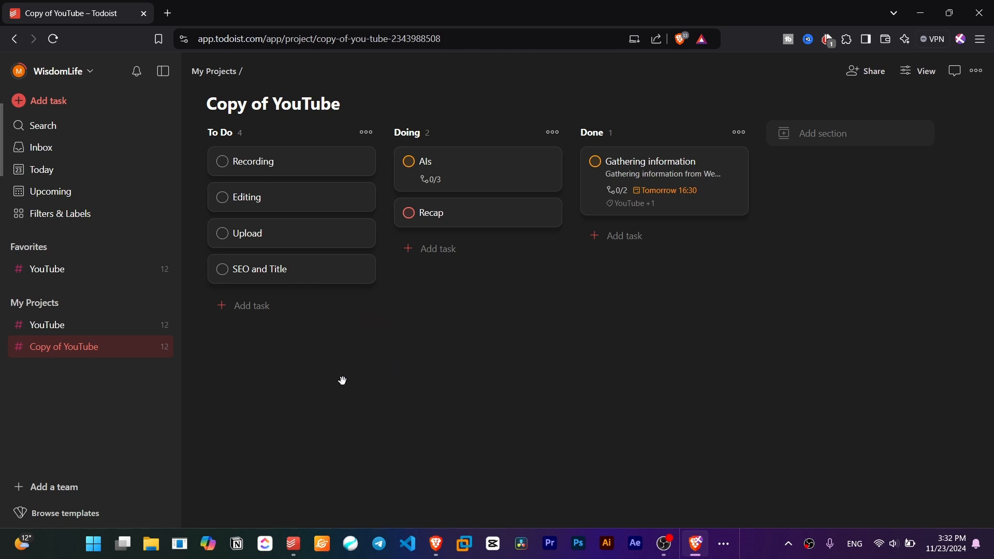
Open the AIs task in the original YouTube project and schedule it by adding "everyday" to its title
{"action": "left_click", "coordinate": [57, 325]}
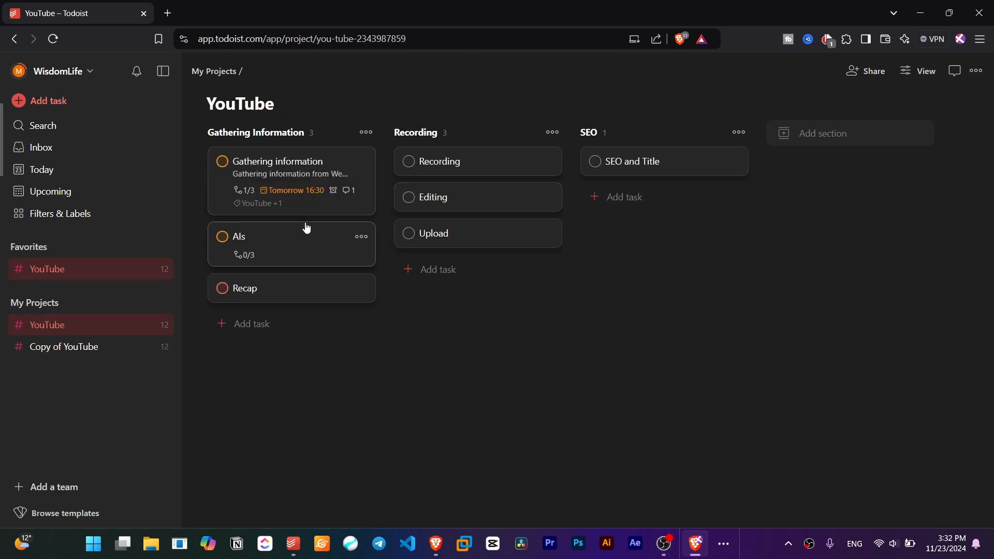
{"action": "left_click", "coordinate": [307, 228]}
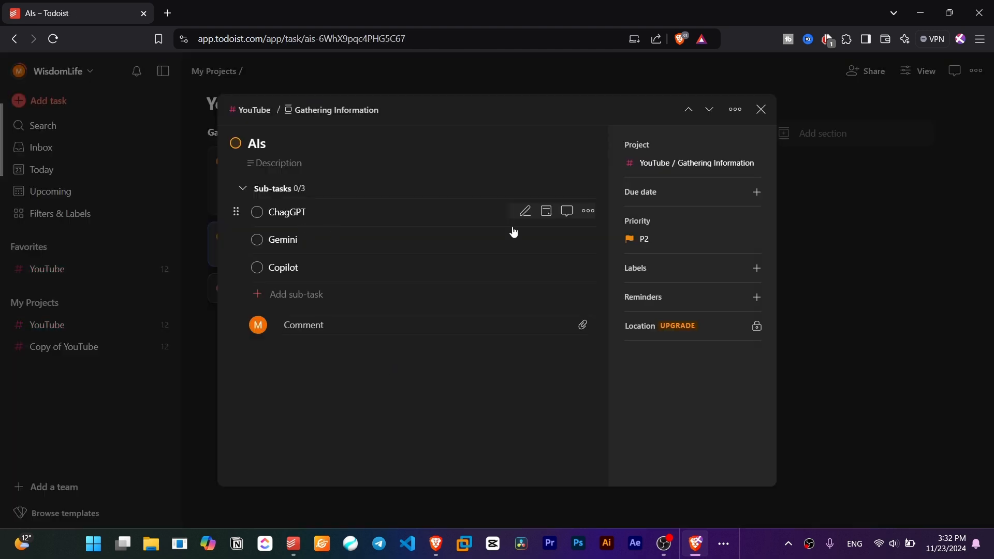
{"action": "left_click", "coordinate": [364, 148]}
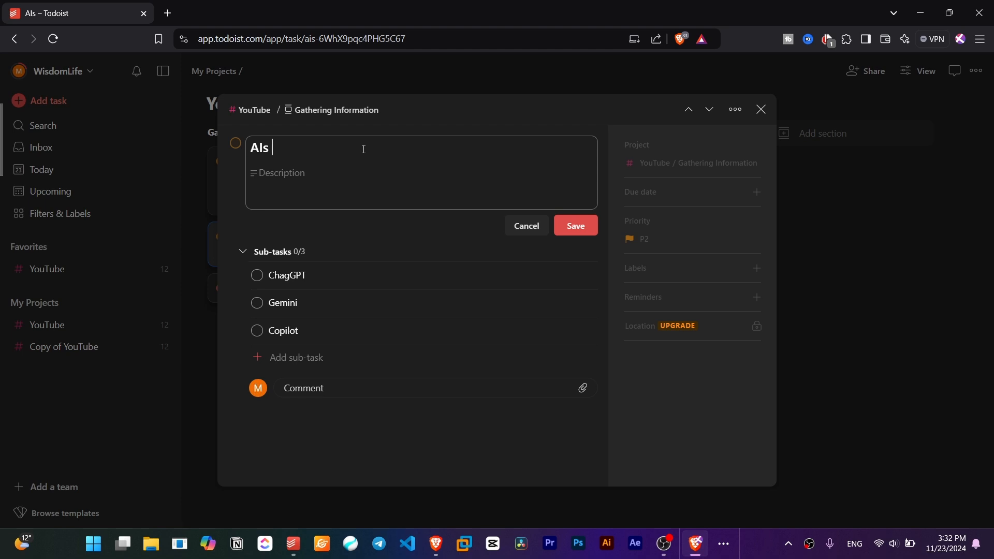
{"action": "type", "text": "everyday"}
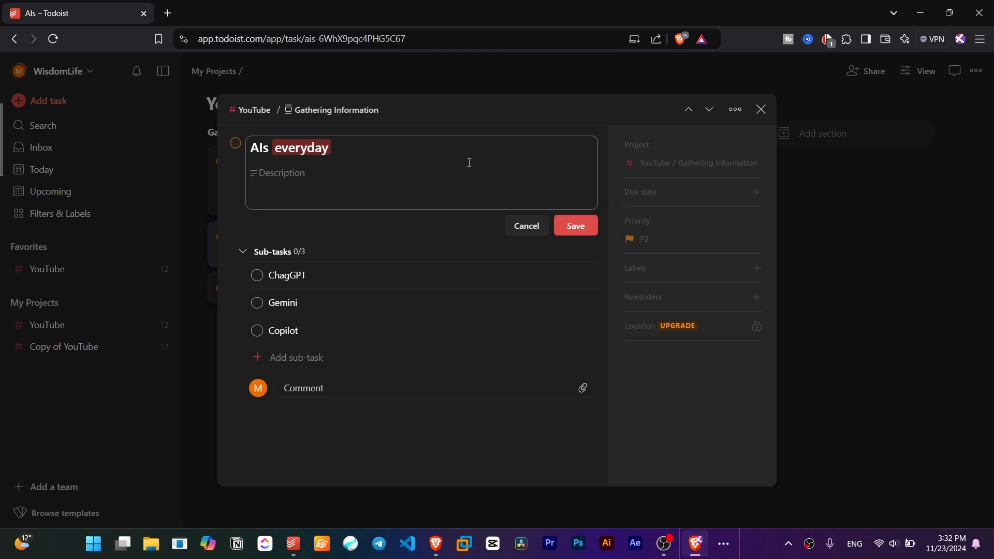
{"action": "left_click", "coordinate": [576, 226]}
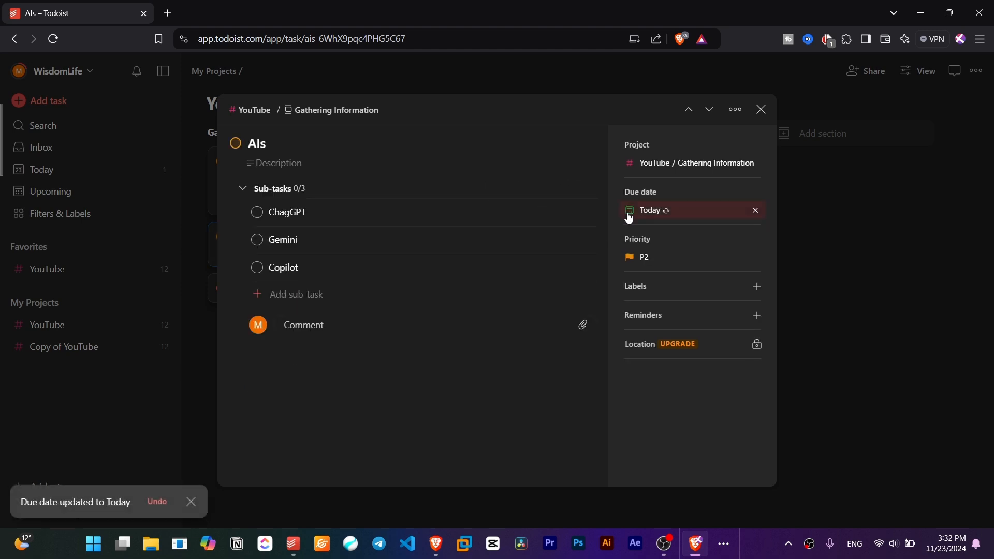
{"action": "left_click", "coordinate": [660, 218]}
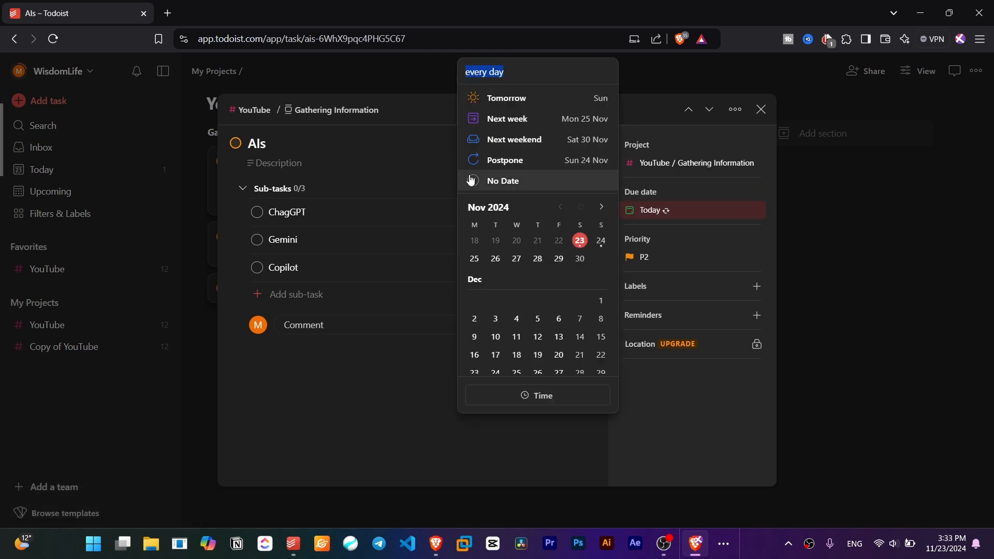
{"action": "left_click_drag", "start_coordinate": [510, 74], "coordinate": [469, 102]}
{"action": "left_click", "coordinate": [380, 380]}
{"action": "left_click", "coordinate": [656, 211]}
{"action": "left_click", "coordinate": [512, 72]}
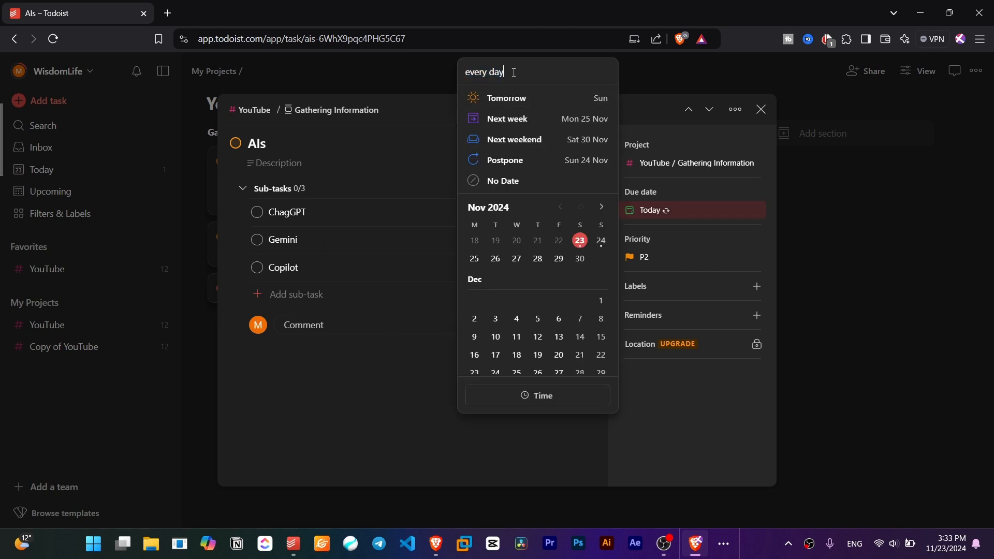
{"action": "left_click_drag", "start_coordinate": [437, 79], "coordinate": [406, 78]}
{"action": "type", "text": "every"}
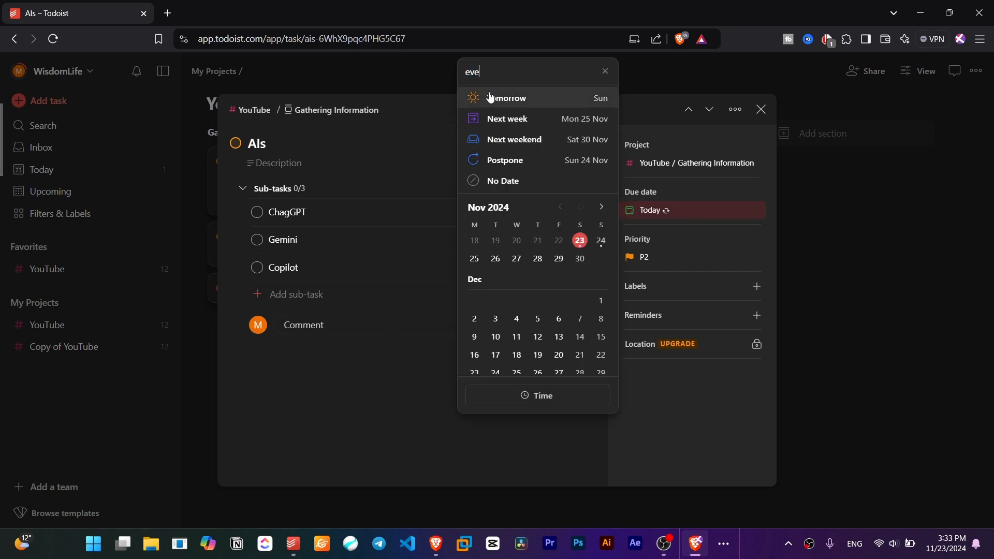
{"action": "left_click", "coordinate": [456, 75]}
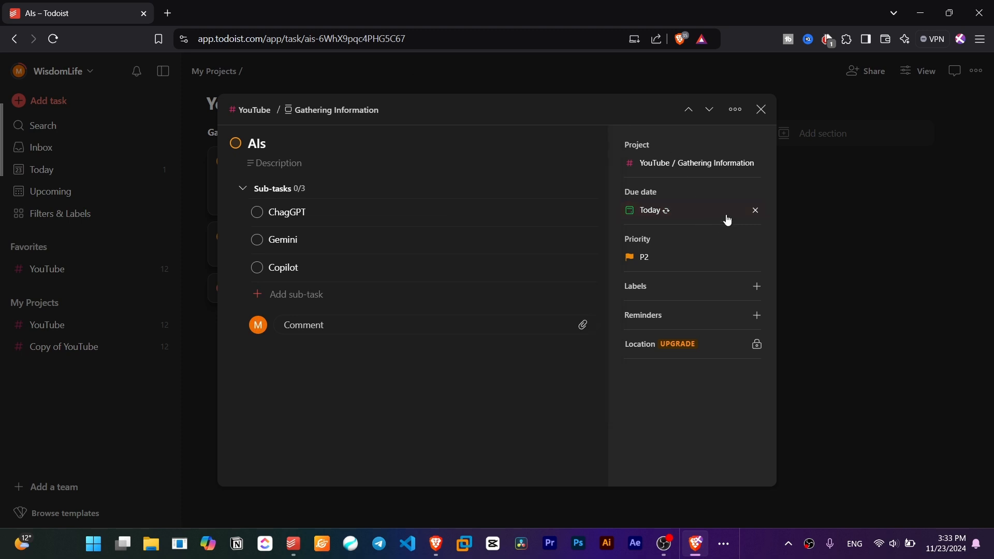
Remove the AIs task's due date and enter "everyday" as its new recurring due date
{"action": "left_click", "coordinate": [752, 210]}
{"action": "left_click", "coordinate": [699, 193]}
{"action": "type", "text": "ev"}
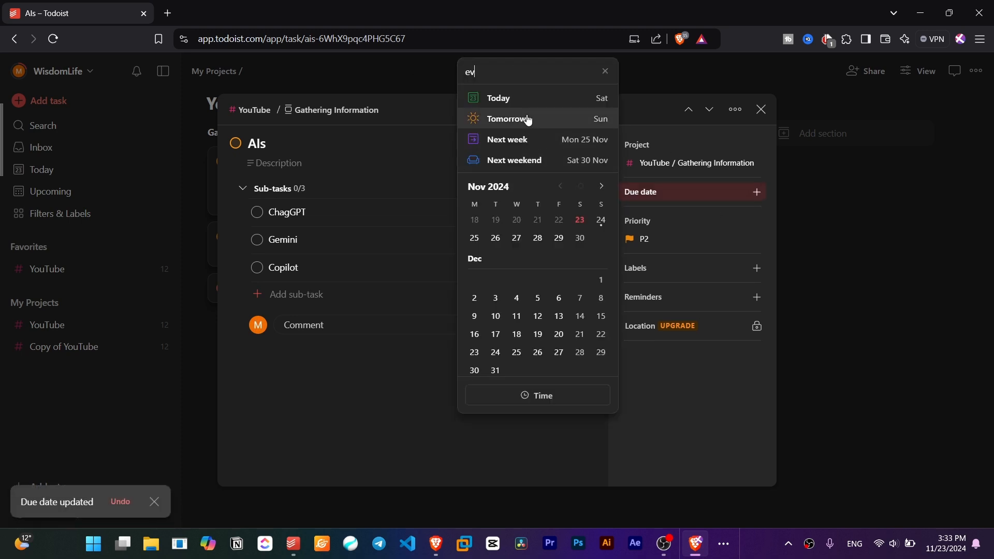
{"action": "type", "text": "eryday"}
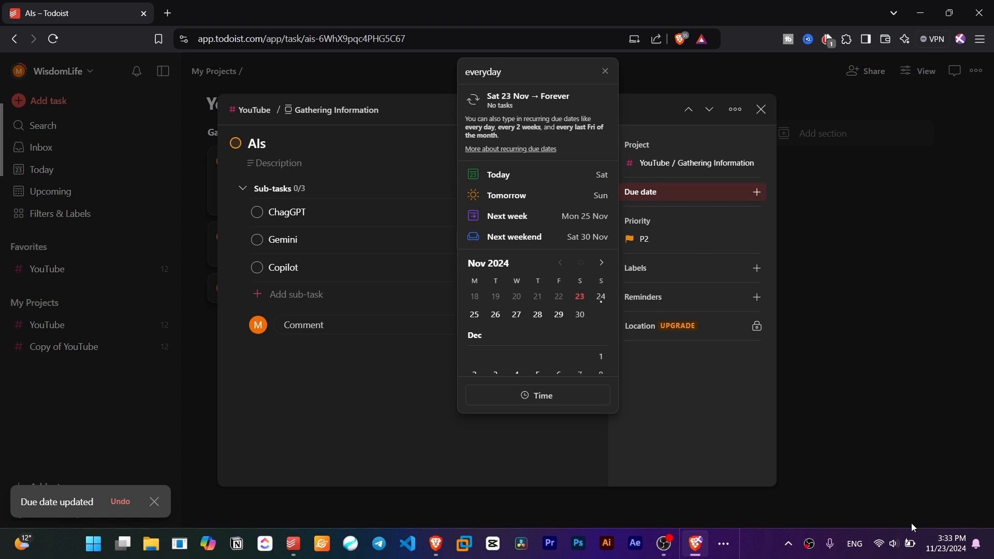
{"action": "left_click", "coordinate": [560, 105]}
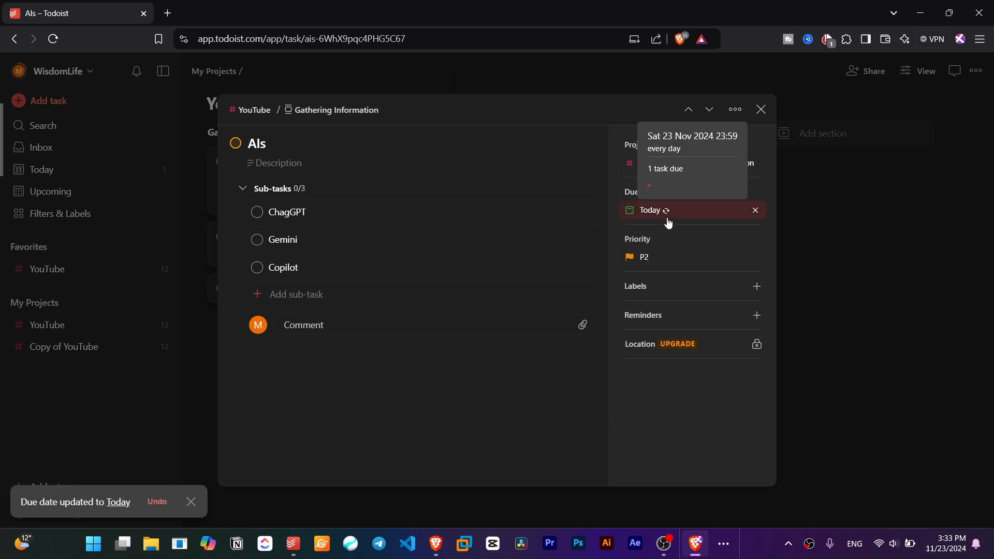
Reschedule the AIs task by adding "weekend" to its title, and check the resulting date in the calendar
{"action": "left_click", "coordinate": [425, 164]}
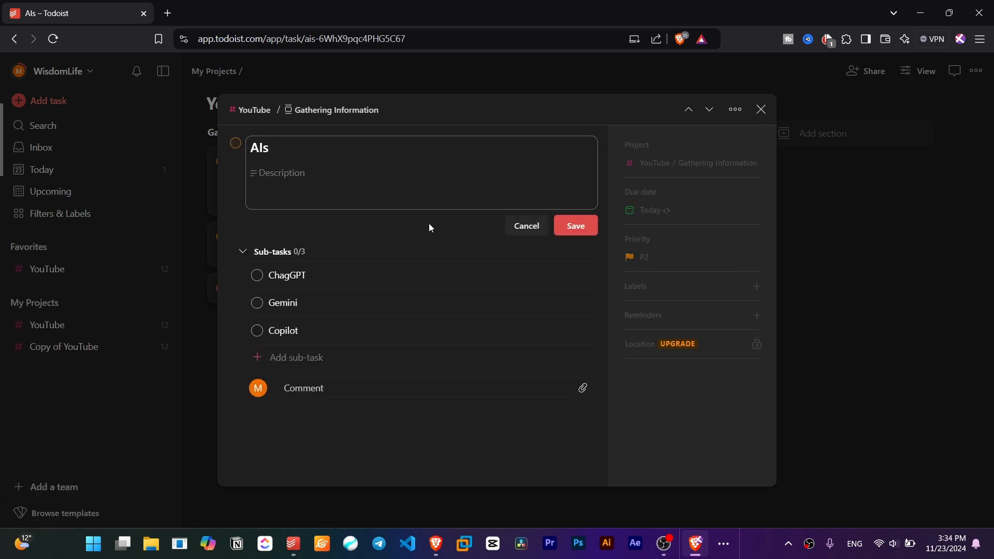
{"action": "type", "text": "weekend"}
{"action": "left_click", "coordinate": [576, 227]}
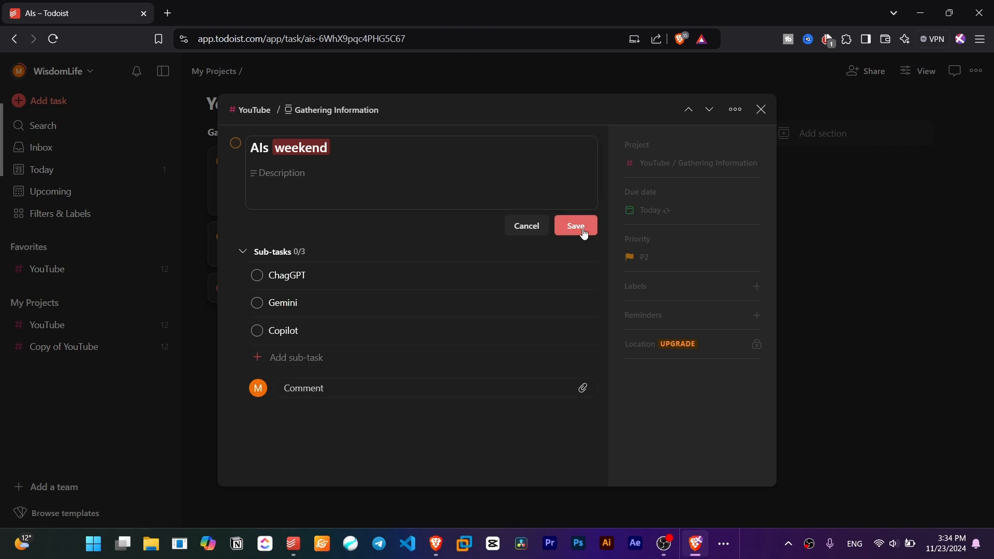
{"action": "left_click", "coordinate": [674, 220]}
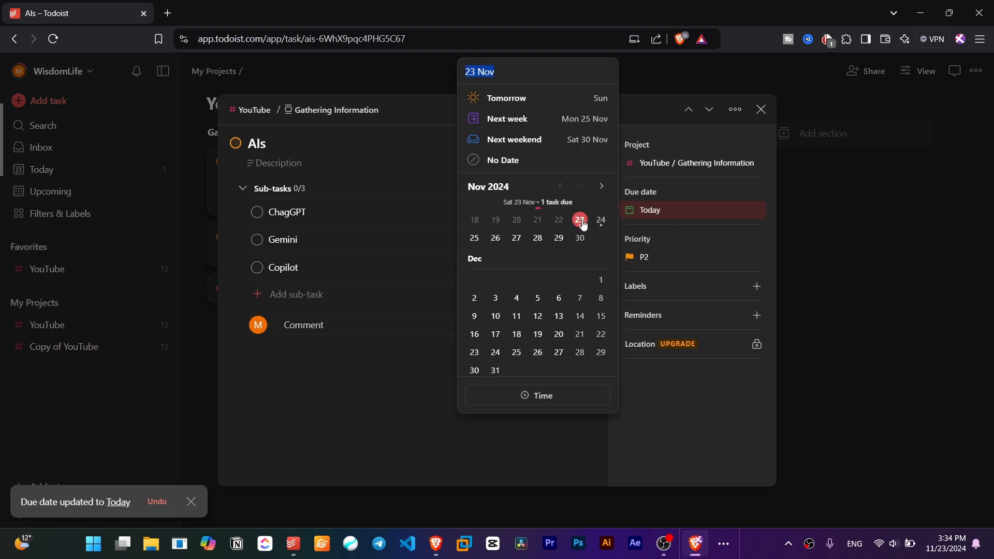
{"action": "left_click", "coordinate": [391, 392]}
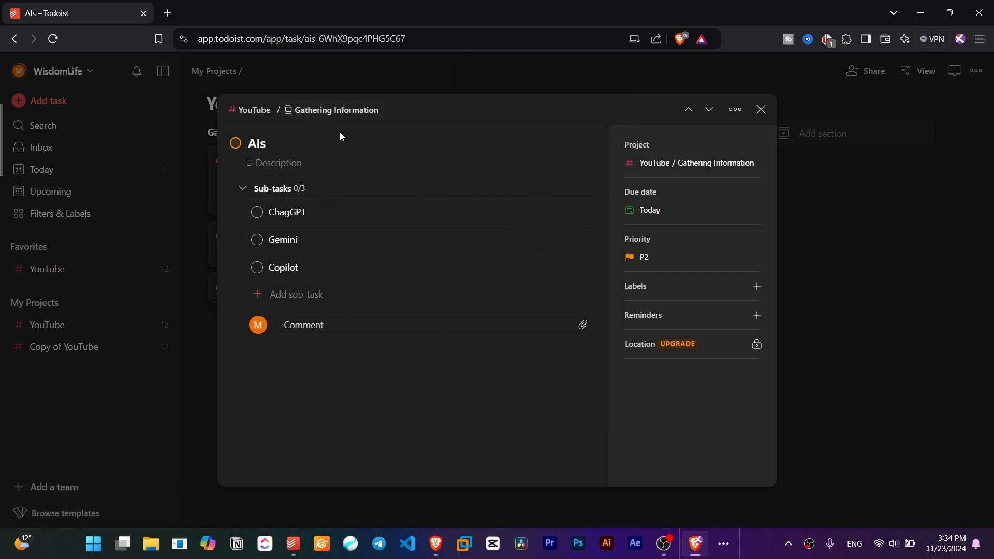
{"action": "left_click", "coordinate": [317, 146]}
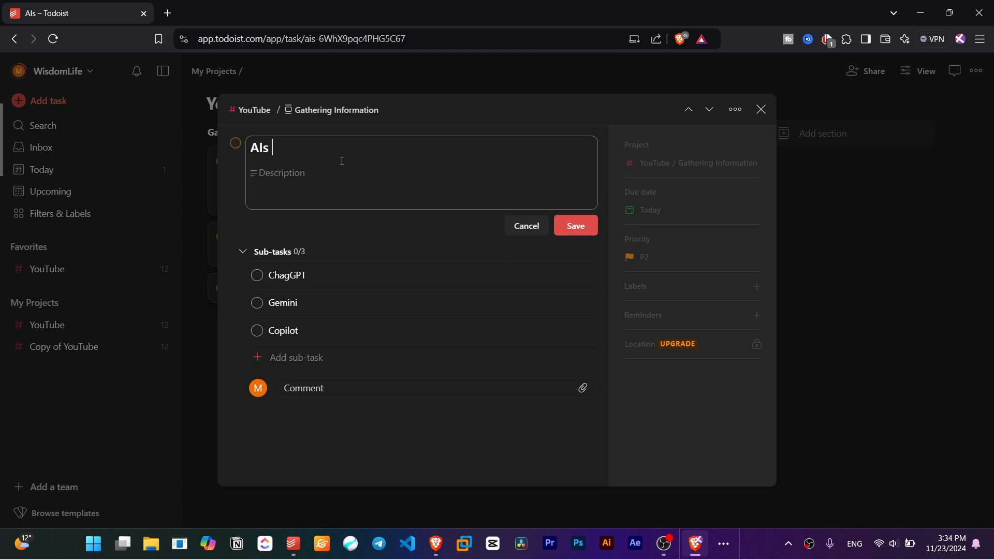
{"action": "left_click", "coordinate": [518, 228]}
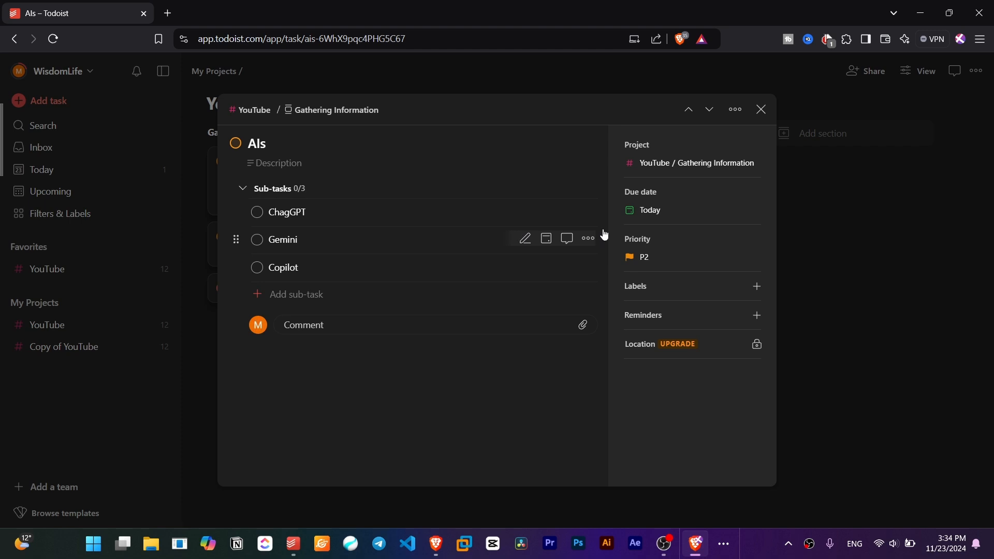
Replace the AIs task's due date with 13 Dec, look through the following months in the calendar, and close the task
{"action": "left_click", "coordinate": [752, 211]}
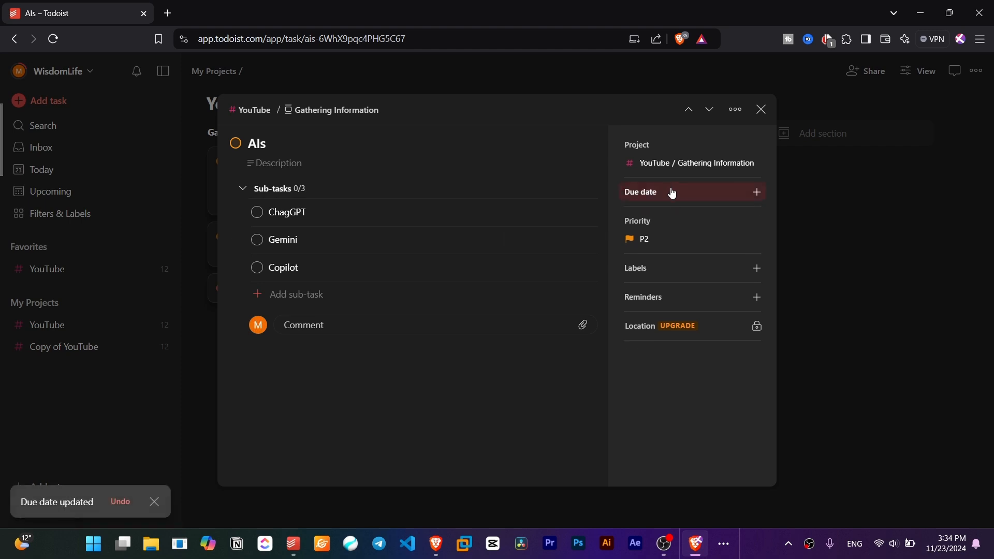
{"action": "left_click", "coordinate": [670, 191]}
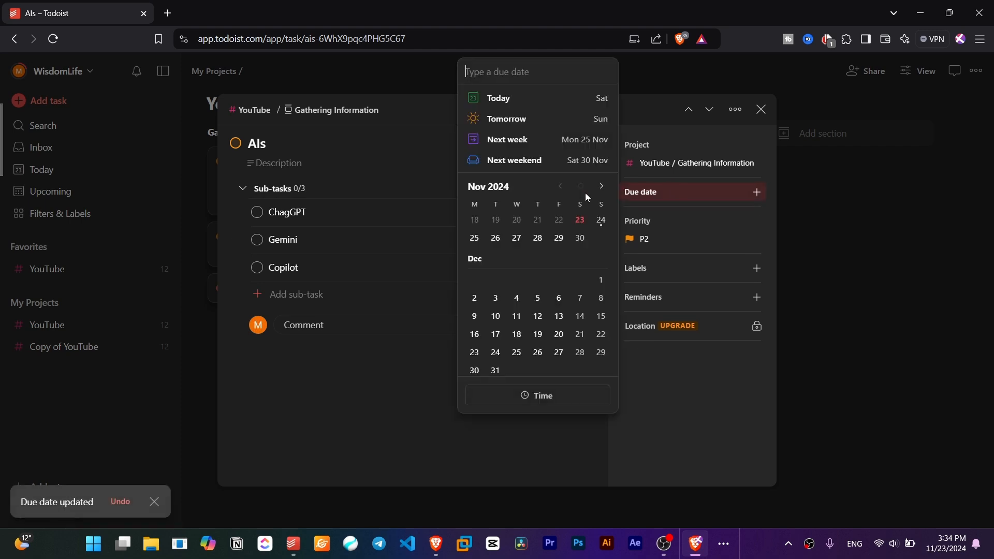
{"action": "left_click", "coordinate": [560, 318]}
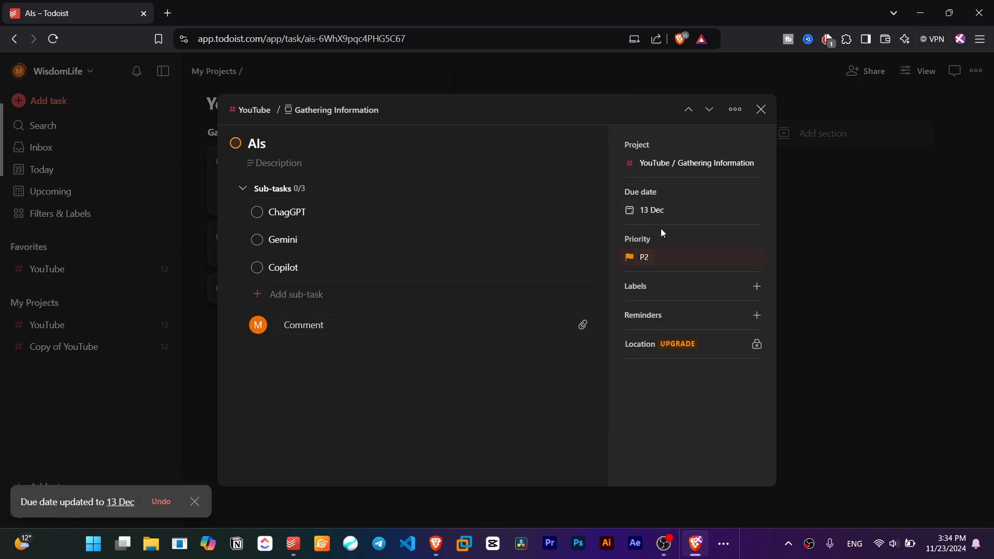
{"action": "left_click", "coordinate": [684, 212]}
{"action": "scroll", "coordinate": [554, 344], "scroll_direction": "down", "scroll_amount": 3}
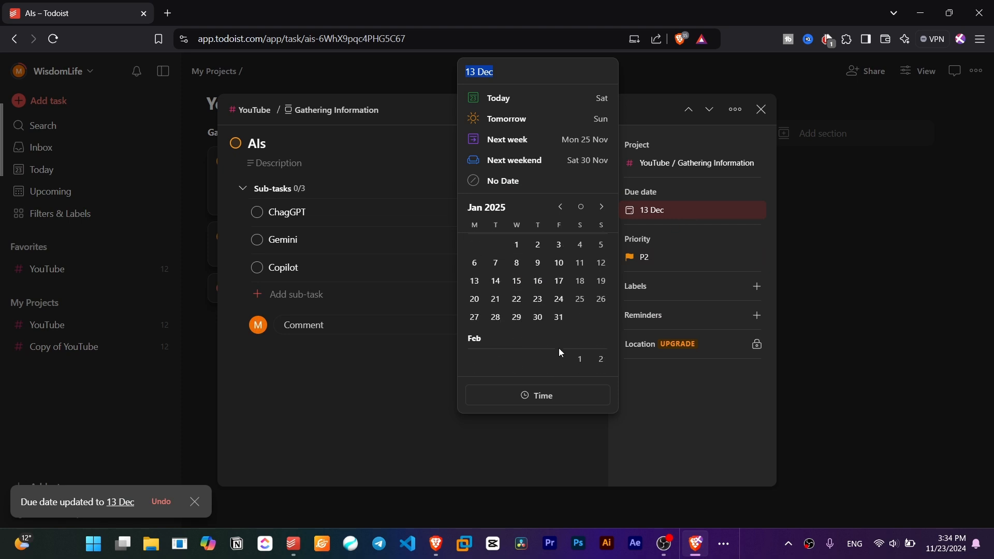
{"action": "scroll", "coordinate": [559, 311], "scroll_direction": "up", "scroll_amount": 4}
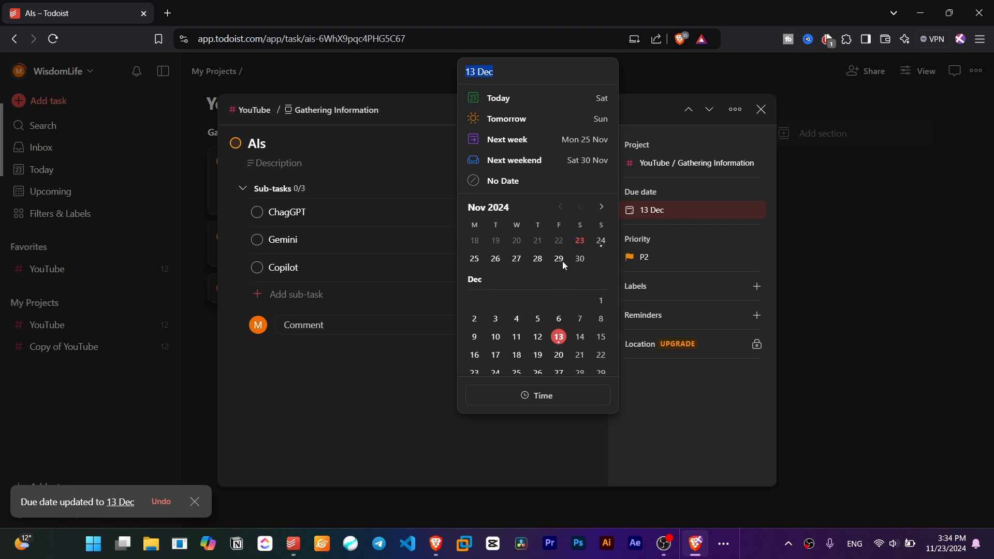
{"action": "left_click", "coordinate": [647, 242]}
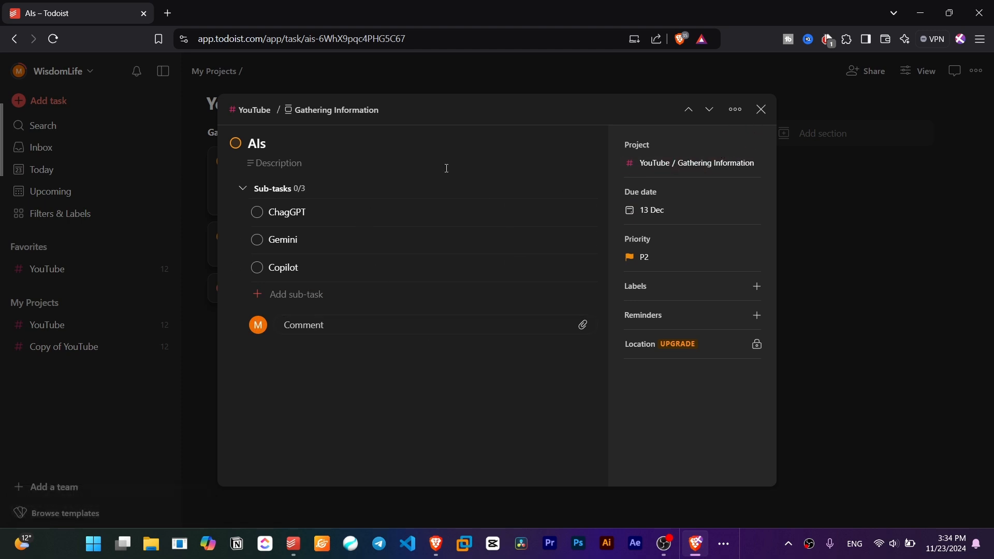
{"action": "left_click", "coordinate": [761, 110]}
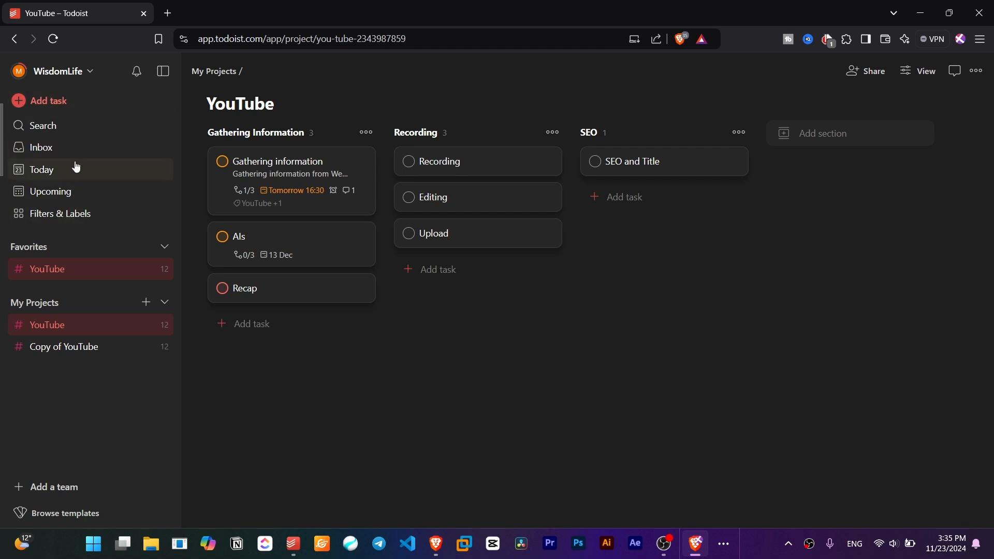
Search the workspace for "Recap" and close the search
{"action": "left_click", "coordinate": [64, 131]}
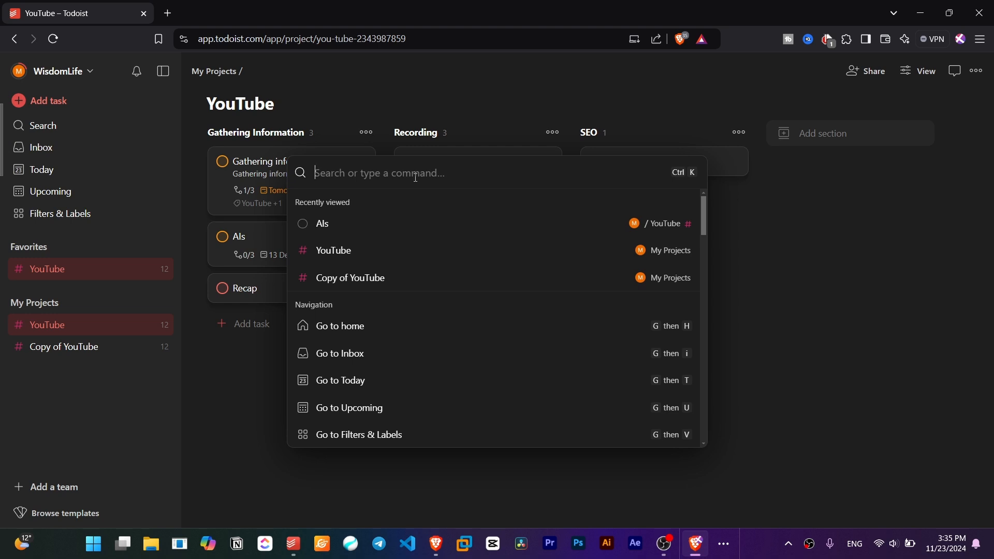
{"action": "type", "text": "R"}
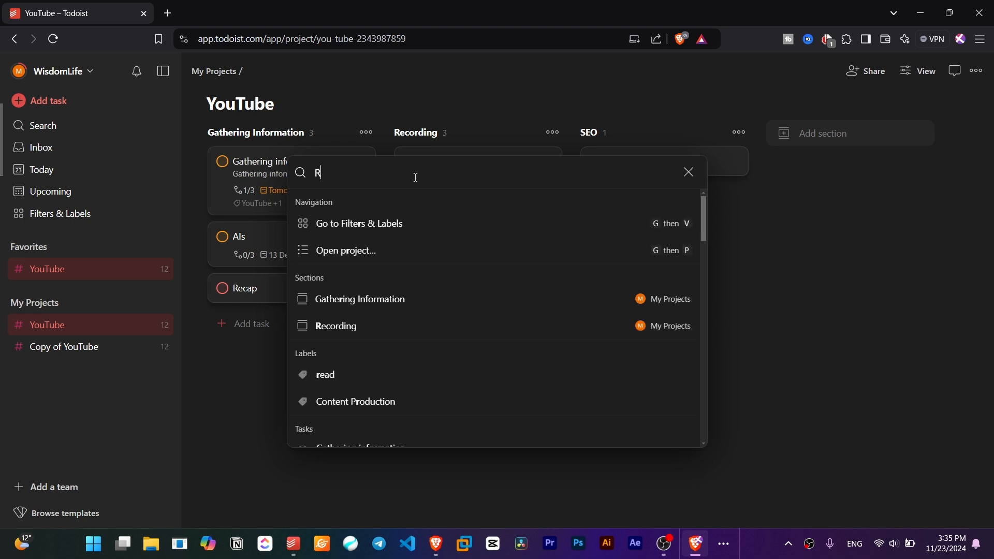
{"action": "type", "text": "ecap"}
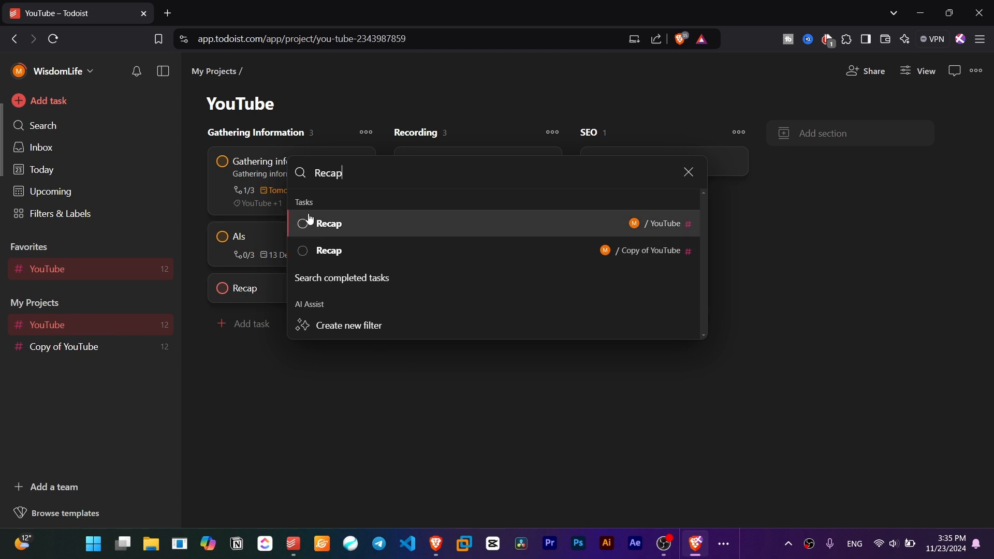
{"action": "left_click", "coordinate": [442, 492]}
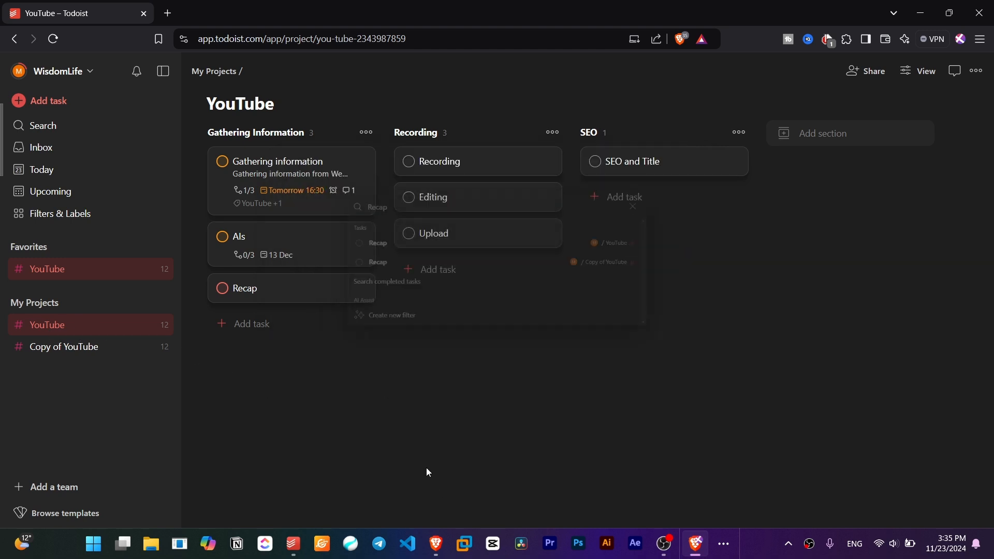
Search the workspace for "AIs" and for "Light", and close the search
{"action": "left_click", "coordinate": [89, 126]}
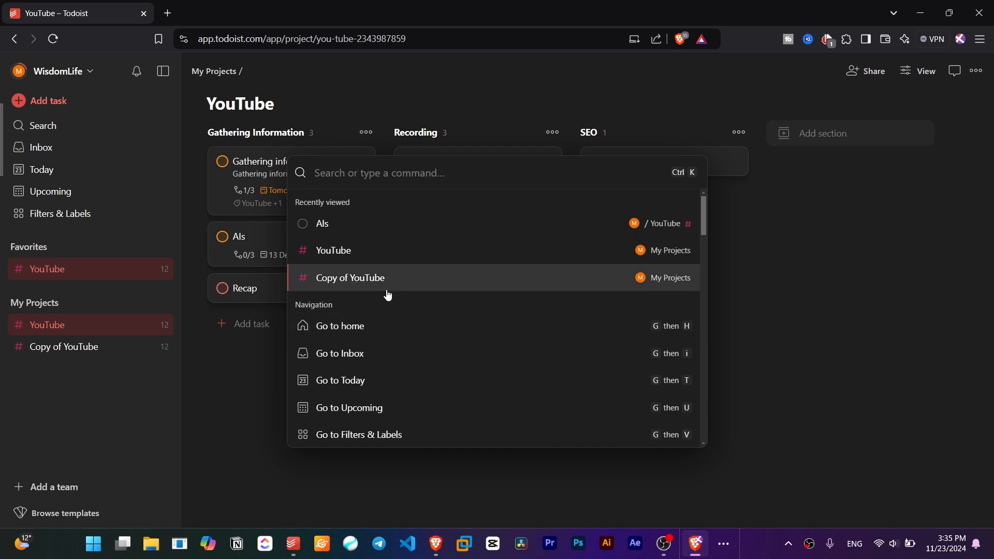
{"action": "type", "text": "Als"}
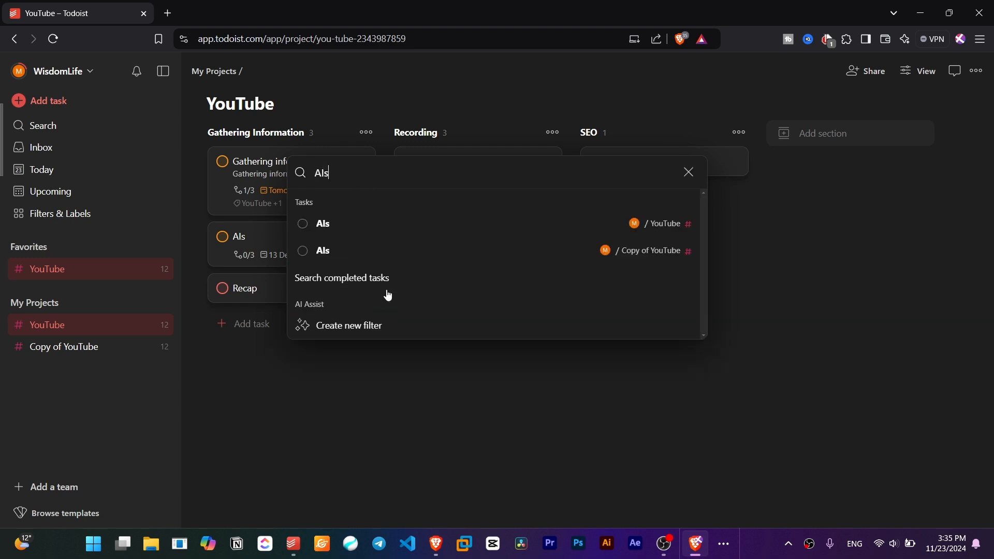
{"action": "left_click_drag", "start_coordinate": [419, 173], "coordinate": [254, 149]}
{"action": "key", "text": "BackSpace"}
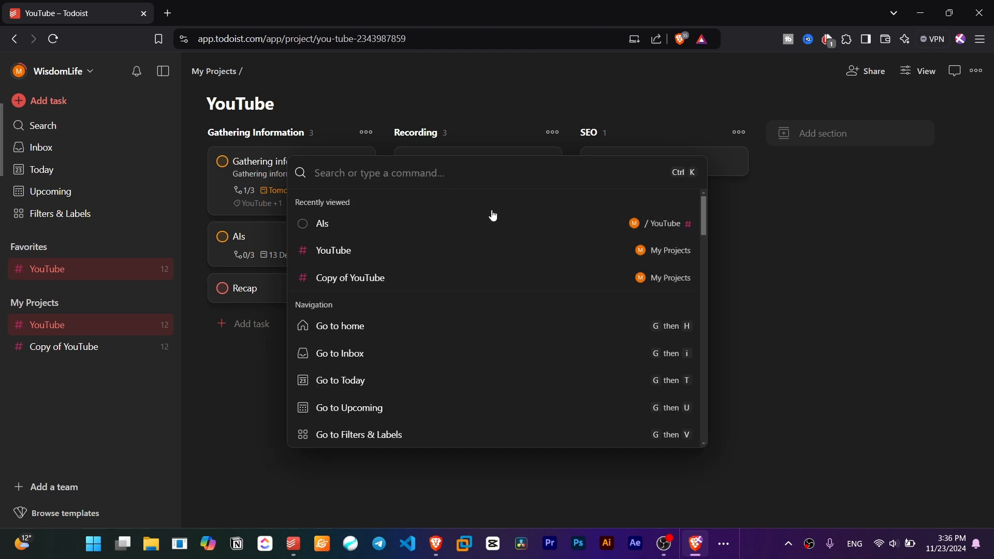
{"action": "type", "text": "Light"}
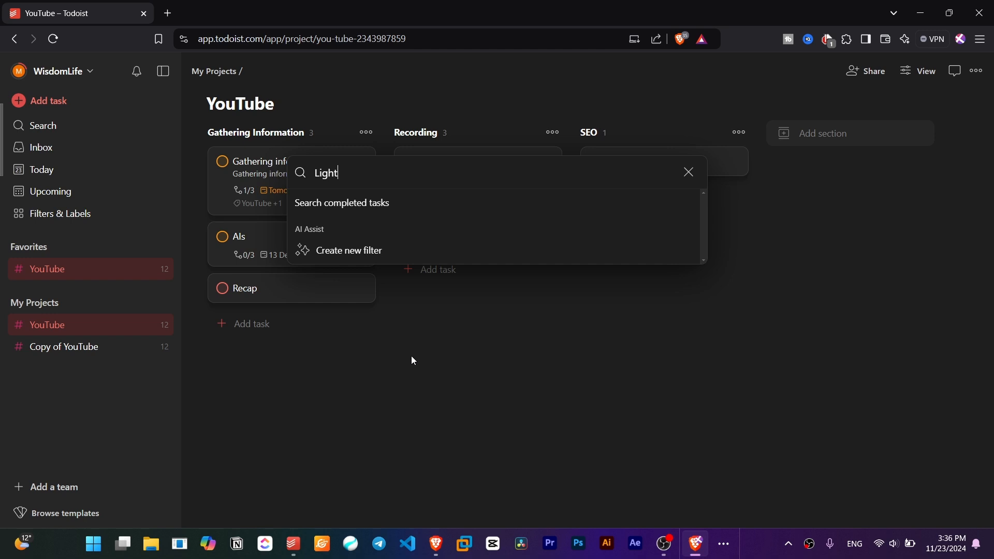
{"action": "key", "text": "Escape"}
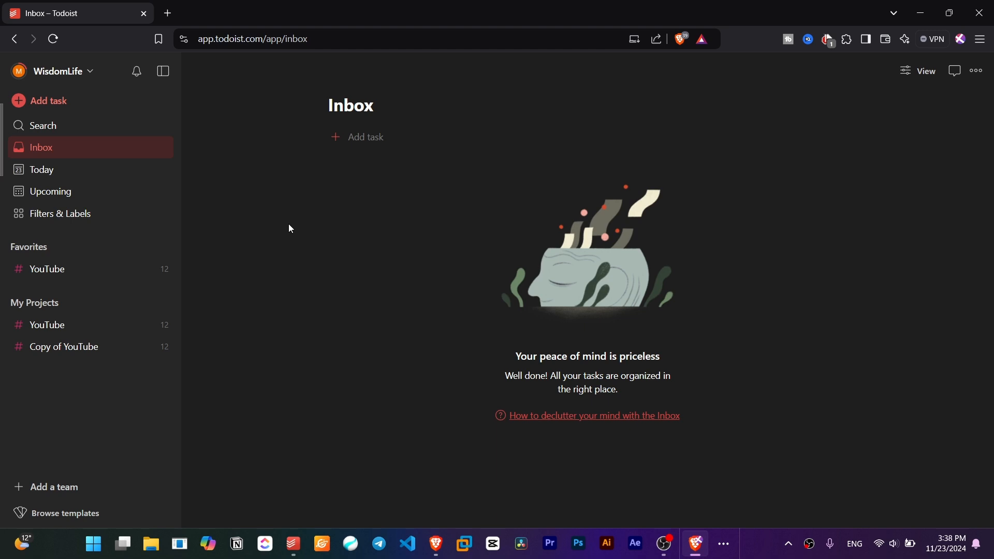
Add a task named "Shopping" to the Inbox
{"action": "left_click", "coordinate": [378, 138]}
{"action": "type", "text": "Shopping"}
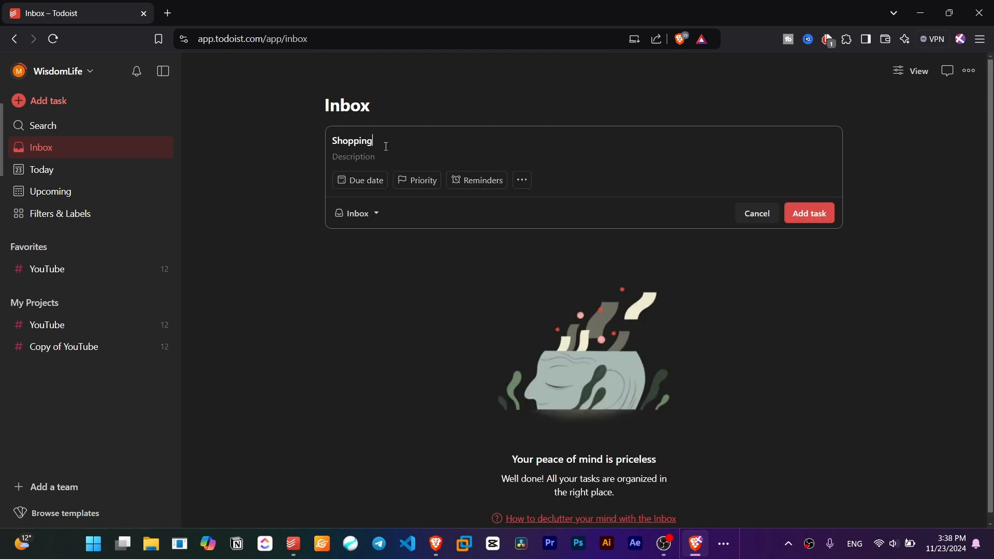
{"action": "left_click", "coordinate": [814, 215]}
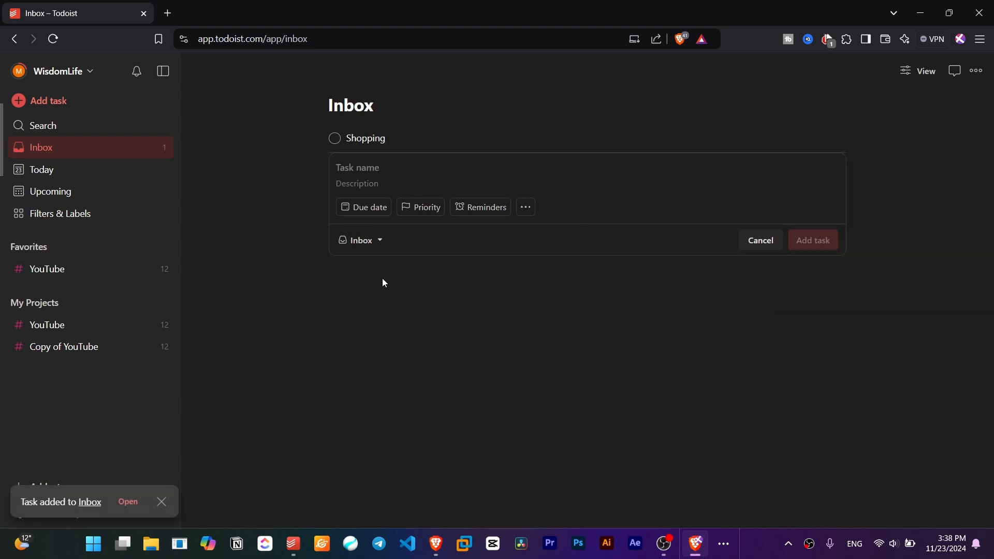
Open the Shopping task, look through the projects and sections it could be moved to, and close it without moving it
{"action": "left_click", "coordinate": [370, 141]}
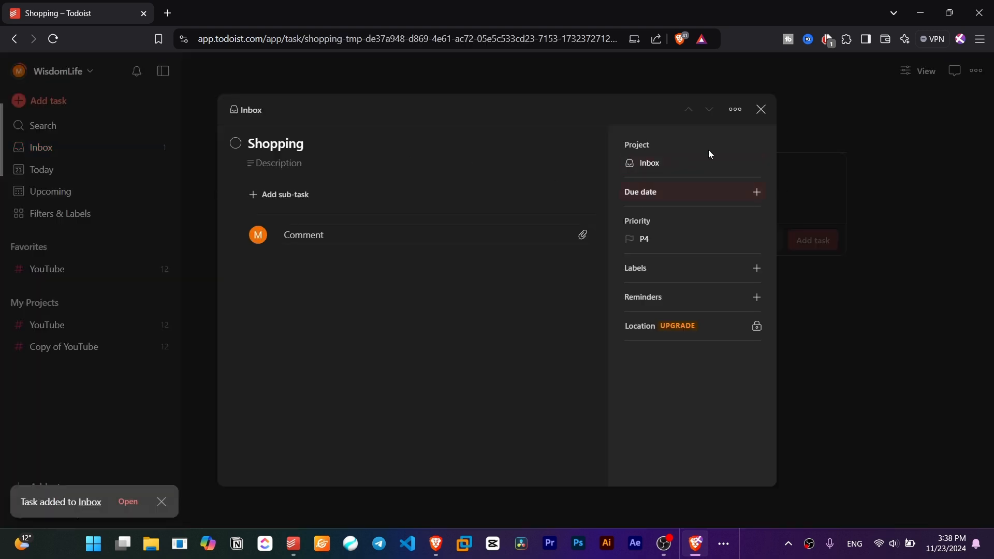
{"action": "left_click", "coordinate": [679, 165]}
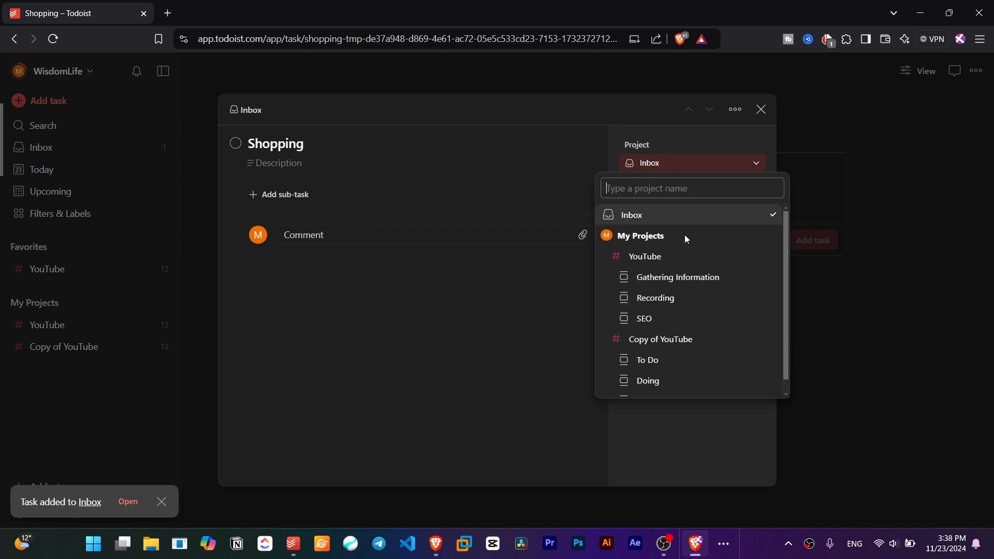
{"action": "left_click", "coordinate": [567, 271]}
{"action": "left_click", "coordinate": [662, 170]}
{"action": "scroll", "coordinate": [641, 306], "scroll_direction": "down", "scroll_amount": 1}
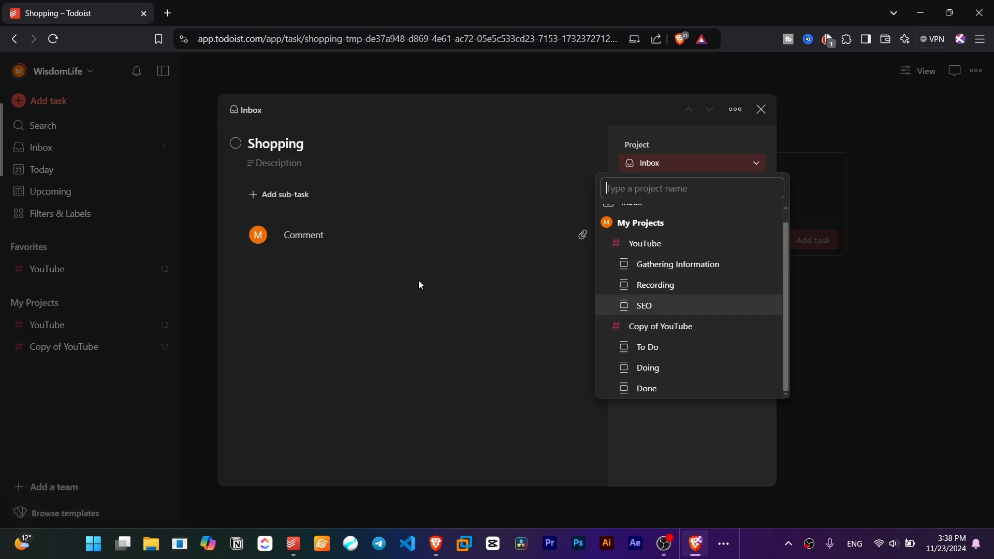
{"action": "key", "text": "Escape"}
{"action": "key", "text": "Escape"}
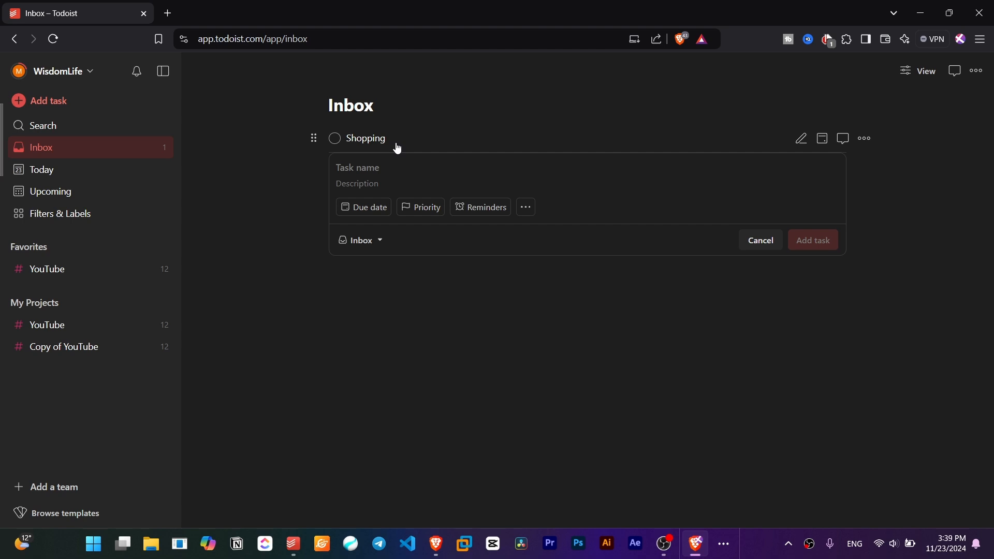
Open the Recording task in the original YouTube project and set its due date to Today
{"action": "left_click", "coordinate": [96, 175]}
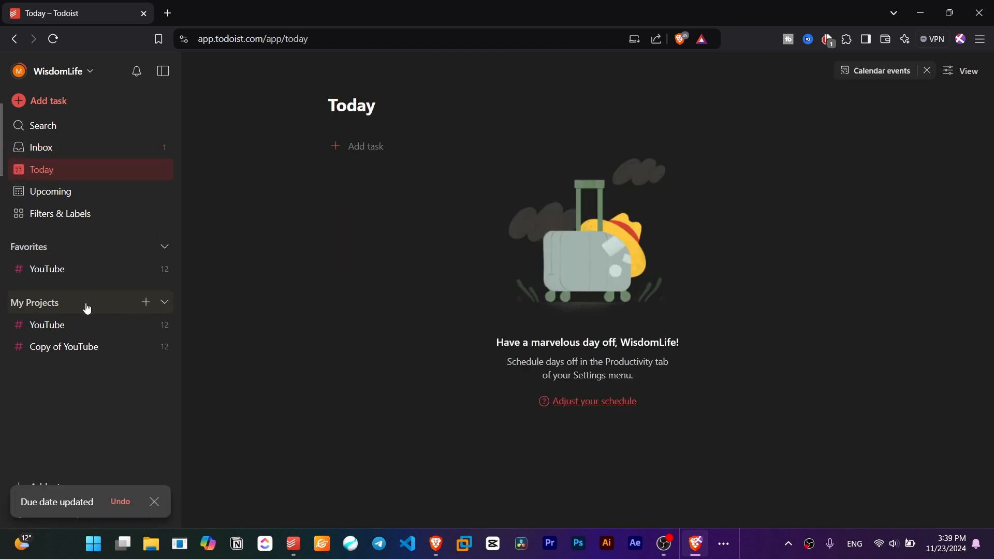
{"action": "left_click", "coordinate": [79, 323]}
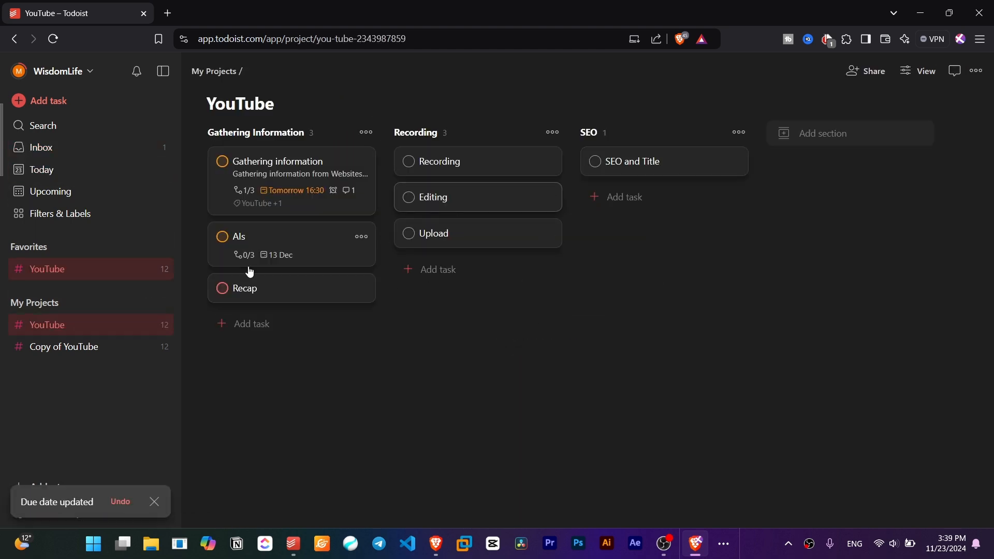
{"action": "left_click", "coordinate": [471, 211]}
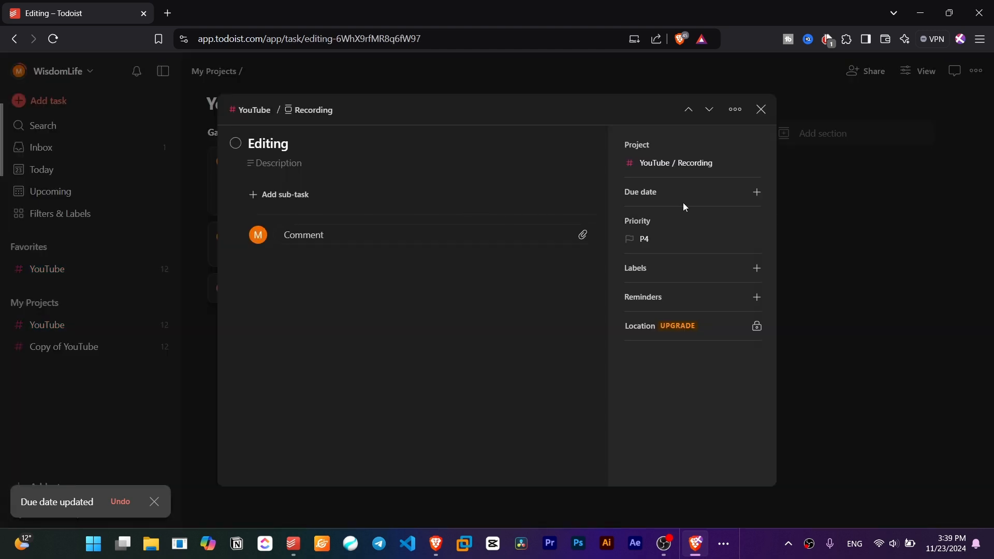
{"action": "left_click", "coordinate": [759, 110]}
{"action": "left_click", "coordinate": [464, 158]}
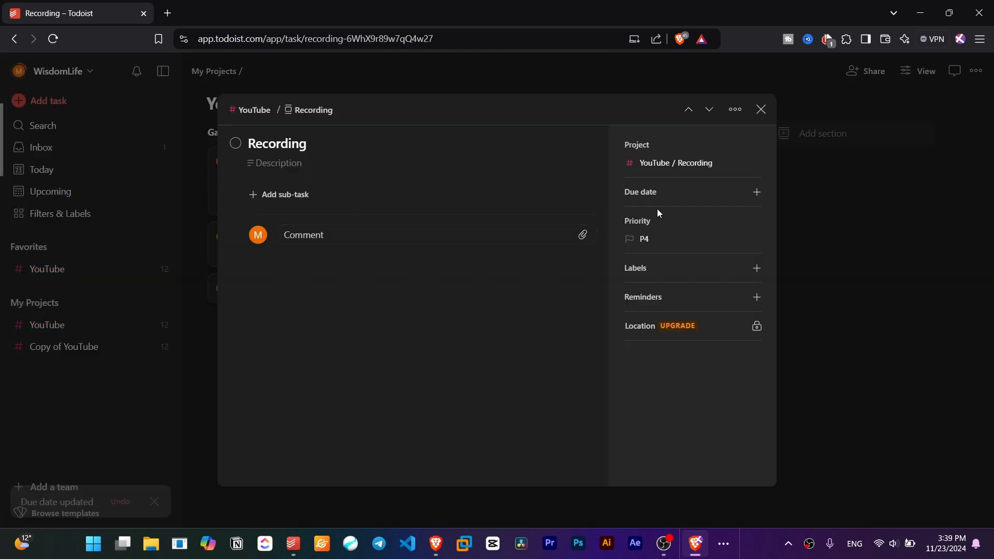
{"action": "left_click", "coordinate": [657, 201]}
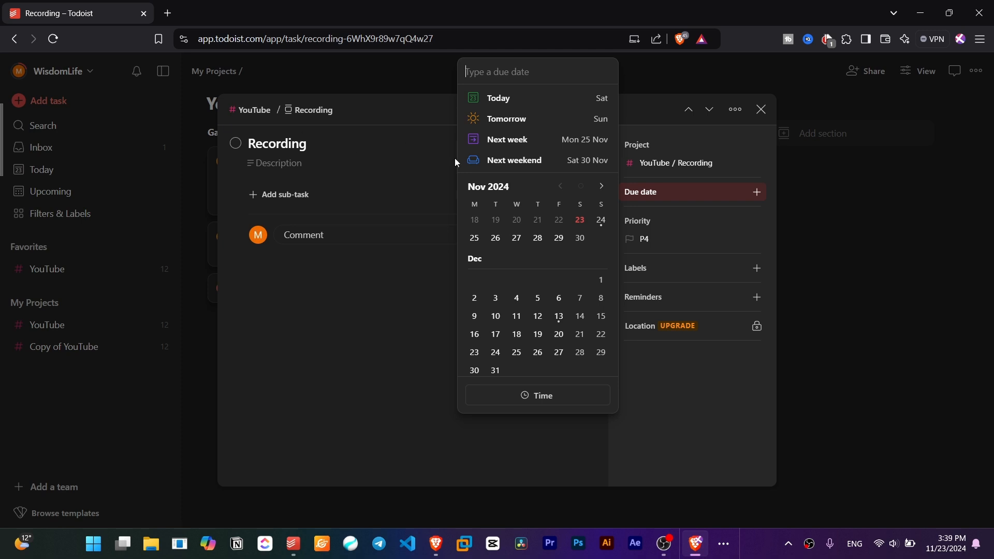
{"action": "left_click", "coordinate": [525, 101]}
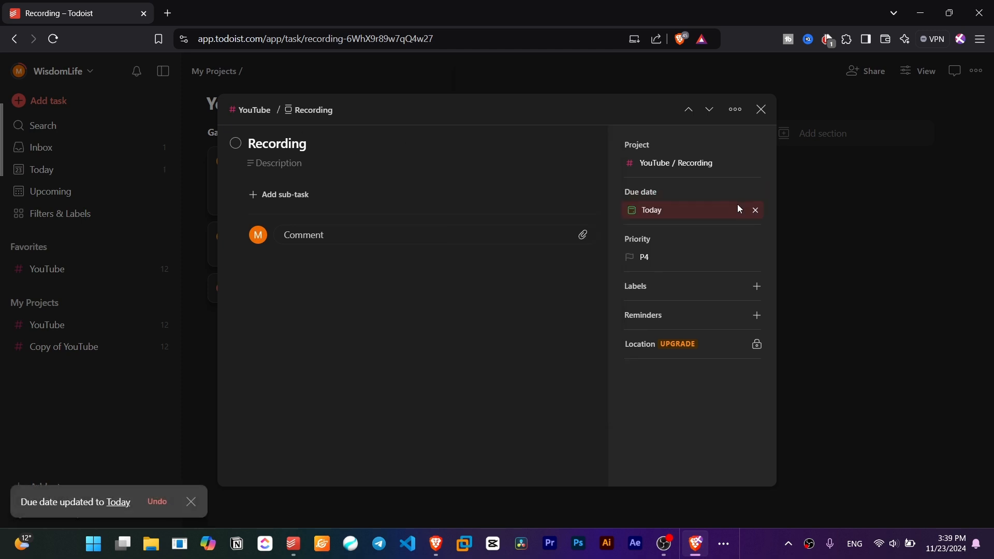
Set the Recording task's due time to 18:00, save it, and close the task
{"action": "left_click", "coordinate": [737, 205]}
{"action": "left_click", "coordinate": [563, 396]}
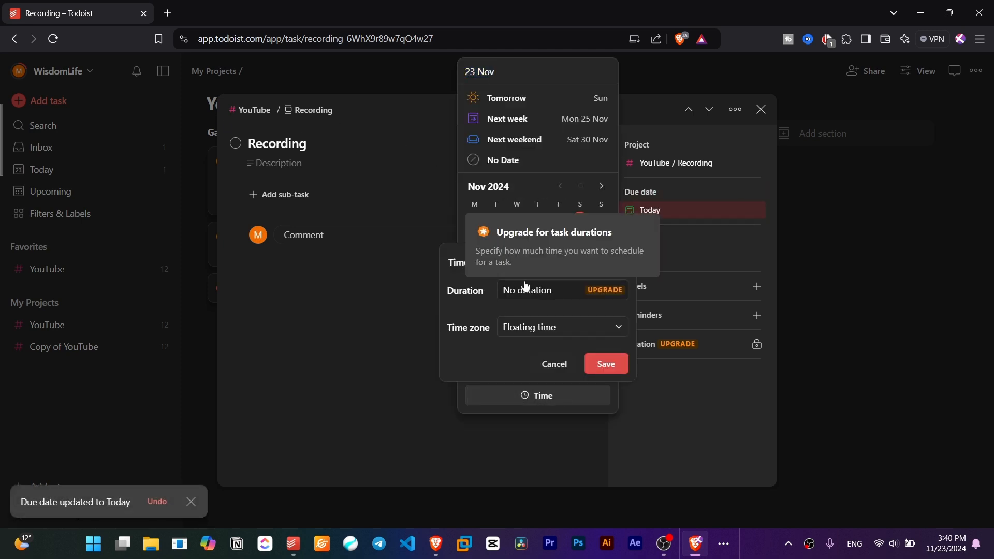
{"action": "left_click", "coordinate": [513, 266]}
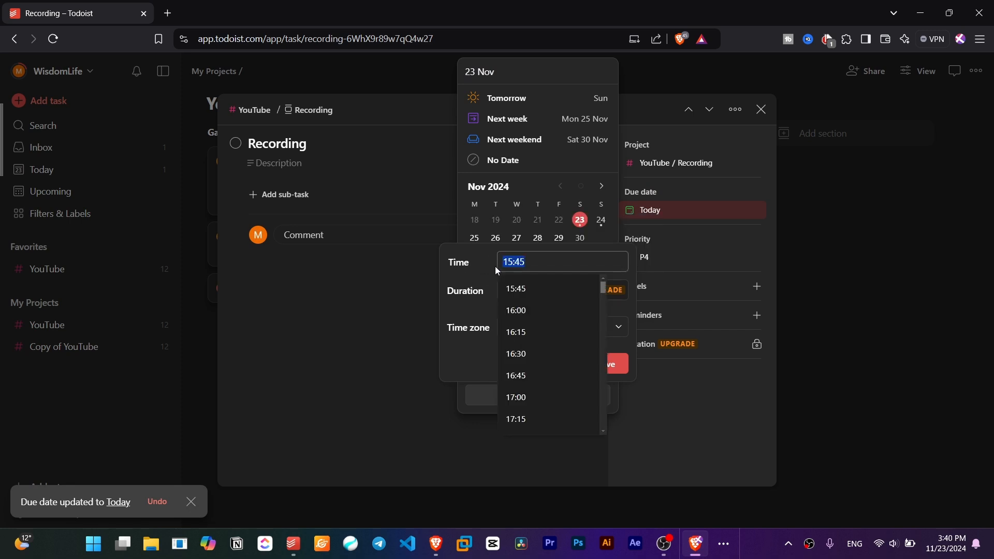
{"action": "type", "text": "18\"\"0"}
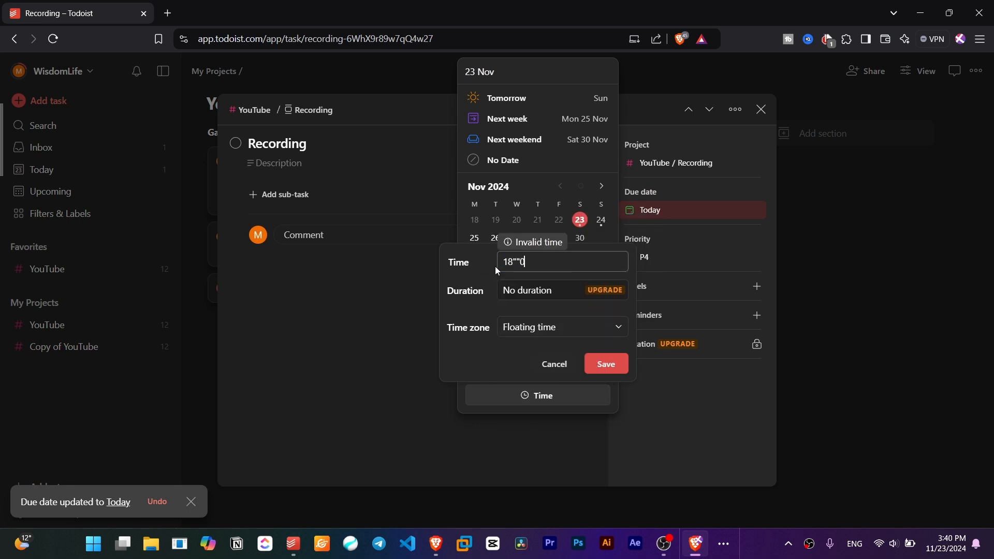
{"action": "key", "text": "BackSpace"}
{"action": "type", "text": "\"00"}
{"action": "key", "text": "BackSpace"}
{"action": "key", "text": "BackSpace"}
{"action": "key", "text": "BackSpace"}
{"action": "type", "text": ":00"}
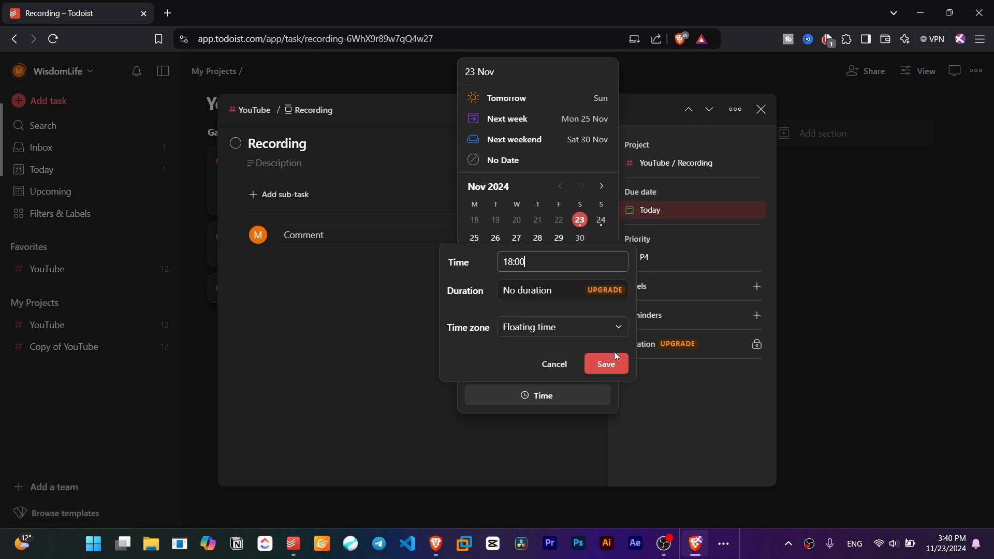
{"action": "left_click", "coordinate": [606, 363]}
{"action": "left_click", "coordinate": [684, 468]}
{"action": "key", "text": "Escape"}
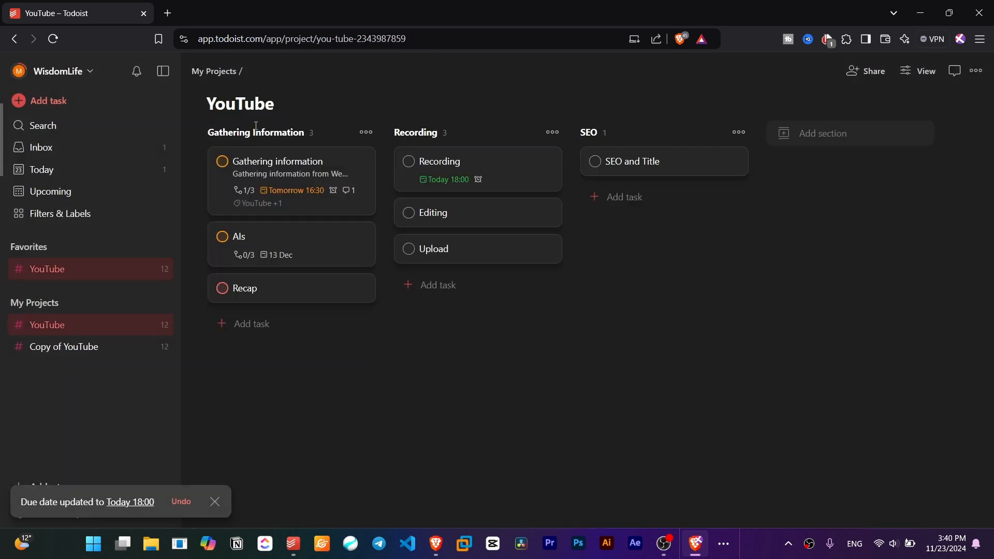
Add a task named "Light" in the Today view, keeping Today as its due date and Inbox as its project
{"action": "left_click", "coordinate": [55, 173]}
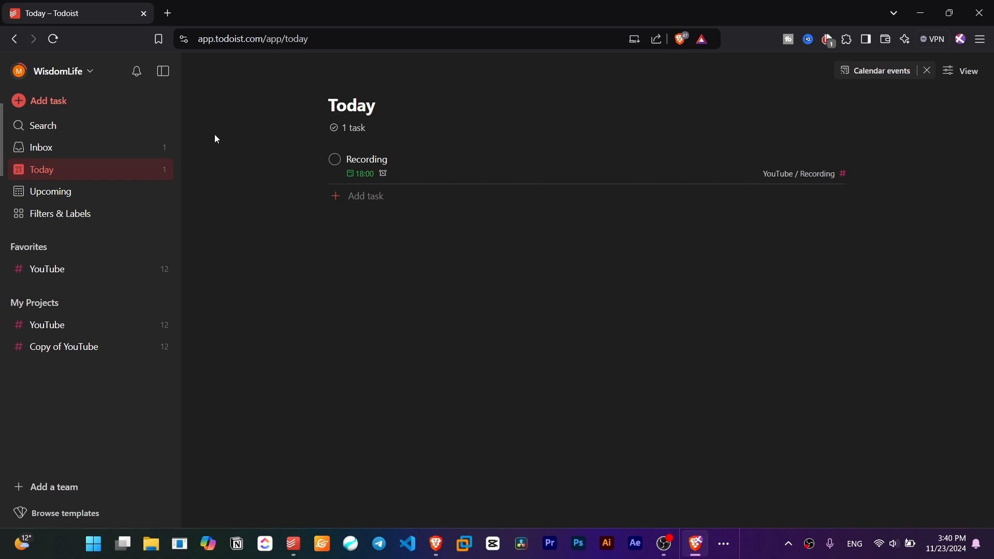
{"action": "left_click", "coordinate": [69, 324]}
{"action": "key", "text": "alt+Left"}
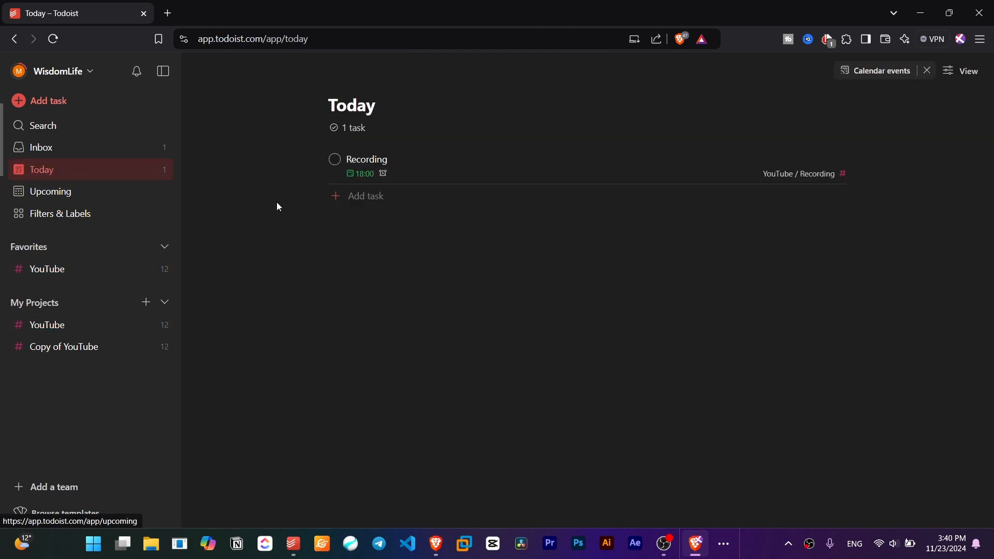
{"action": "left_click", "coordinate": [426, 200]}
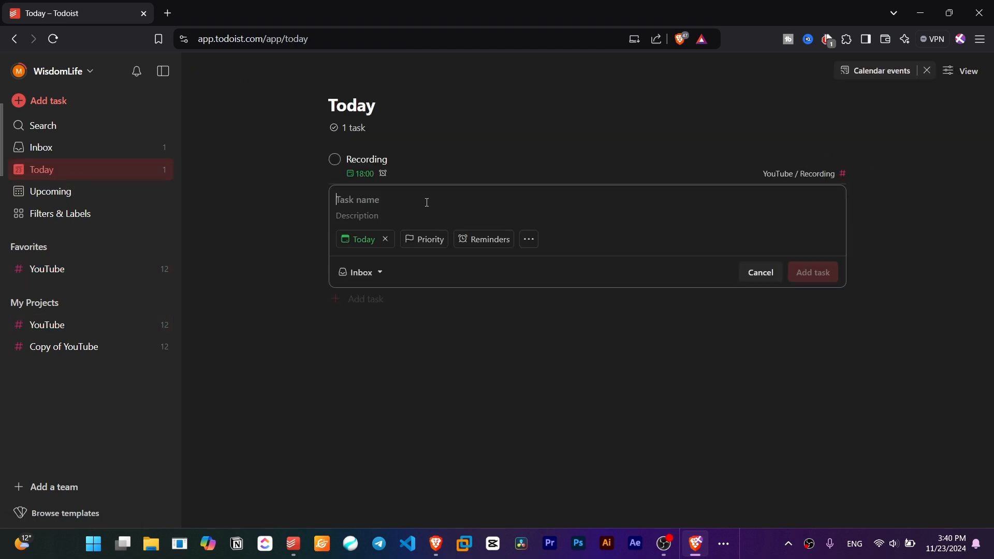
{"action": "type", "text": "Light"}
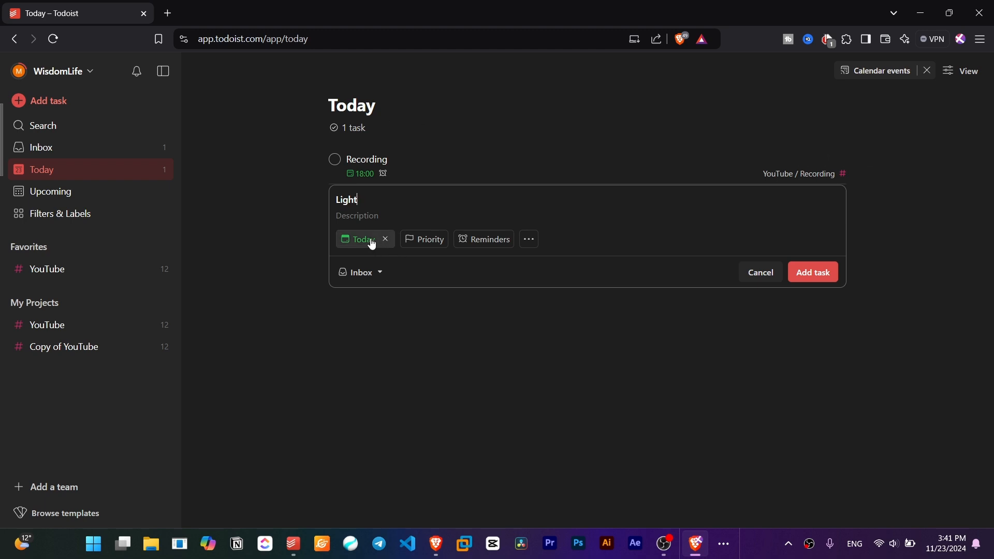
{"action": "left_click", "coordinate": [810, 280]}
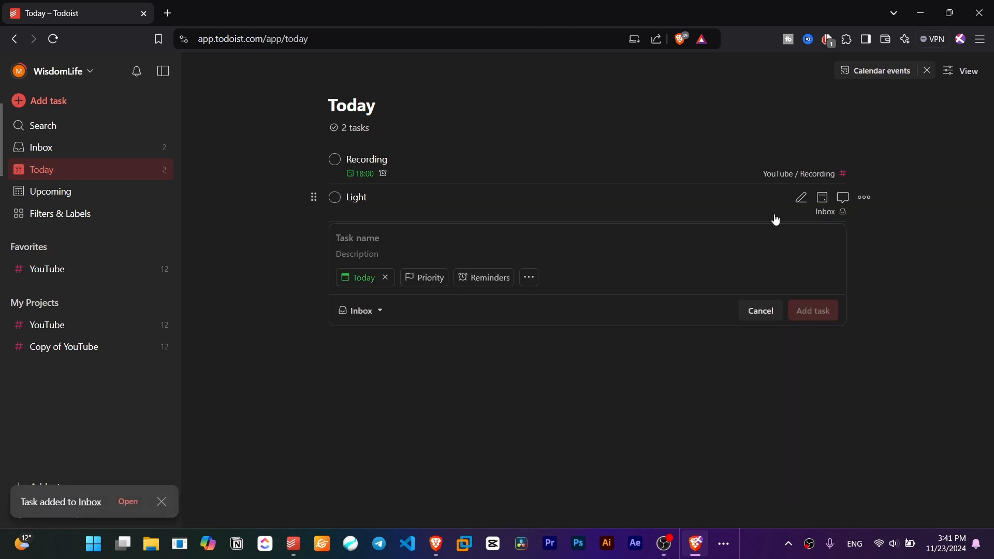
Open the Light task from the Inbox, move it to the Recording section of the original YouTube project, and close it
{"action": "left_click", "coordinate": [827, 217]}
{"action": "left_click", "coordinate": [389, 165]}
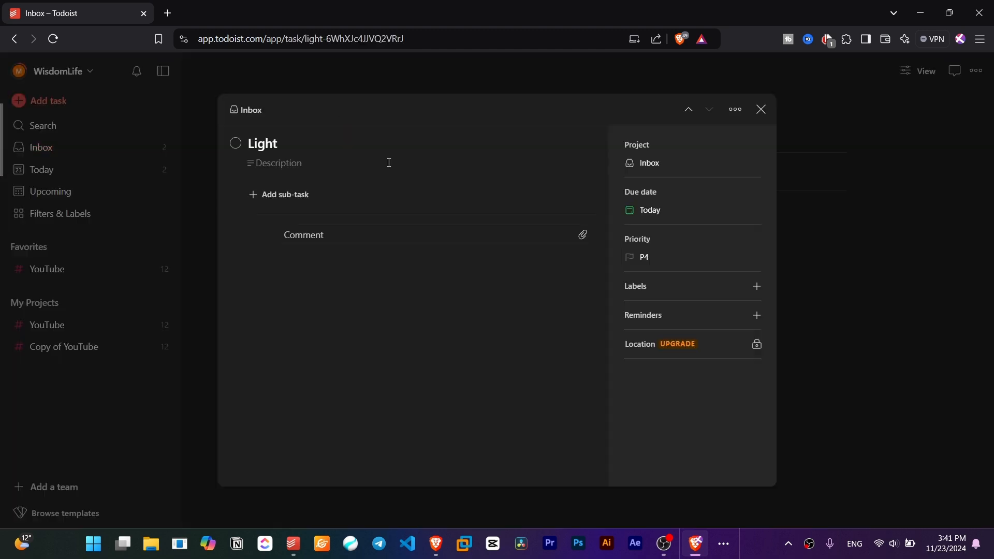
{"action": "left_click", "coordinate": [740, 163]}
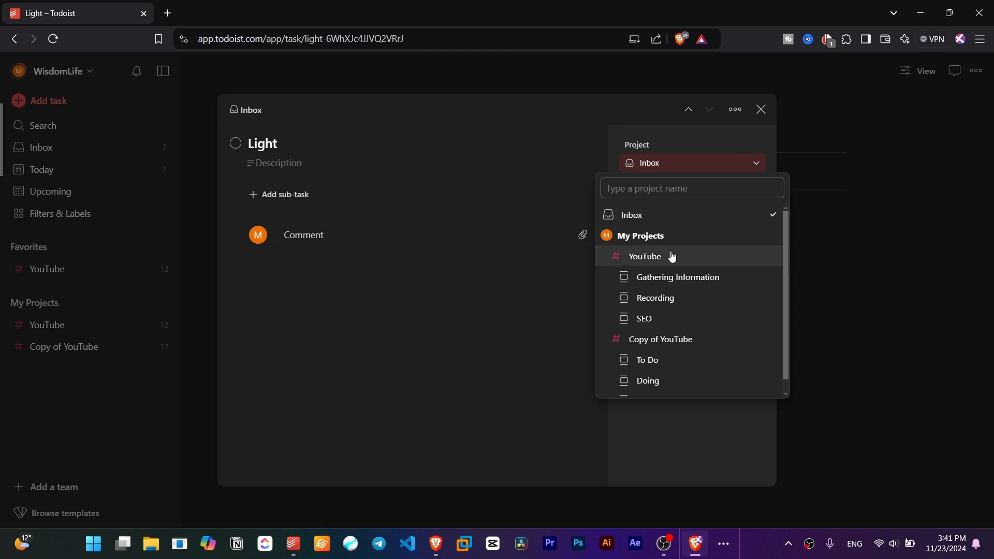
{"action": "left_click", "coordinate": [663, 299]}
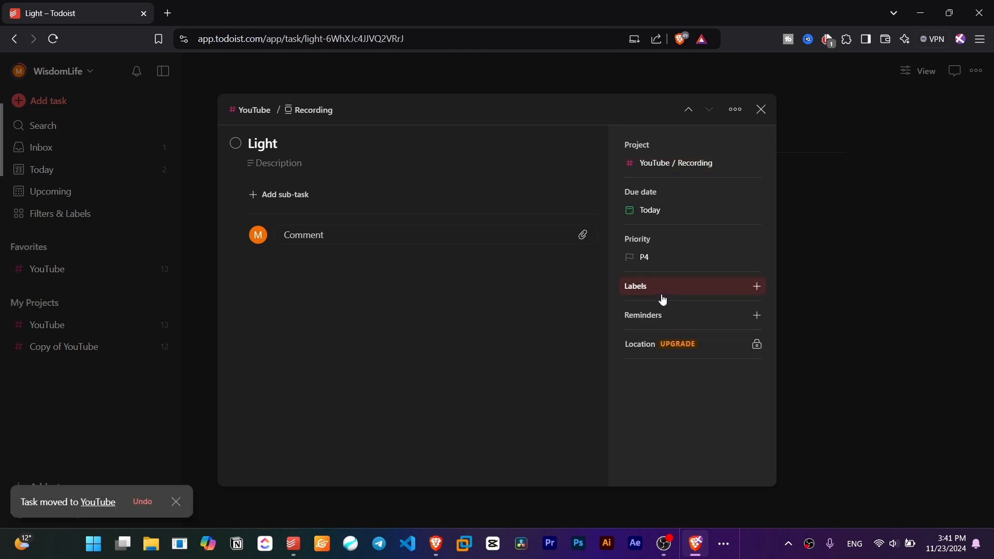
{"action": "left_click", "coordinate": [763, 111]}
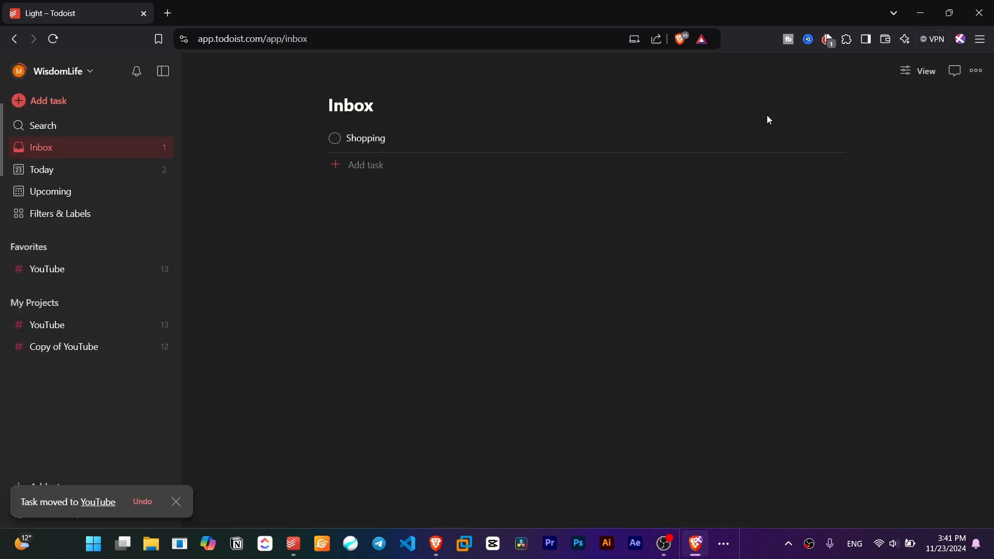
Check the Light task's details from the Today view, close it, and open the original YouTube project
{"action": "left_click", "coordinate": [92, 172]}
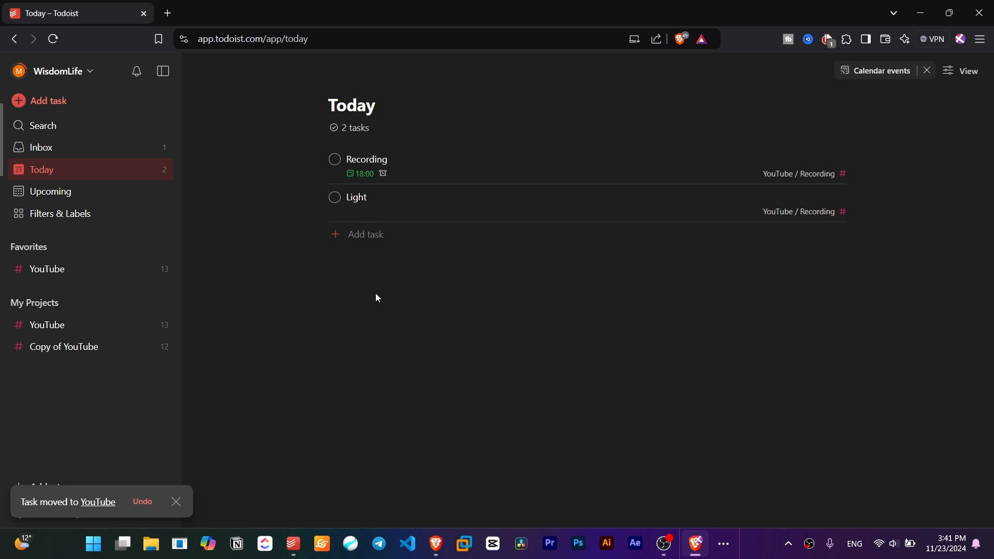
{"action": "left_click", "coordinate": [365, 207]}
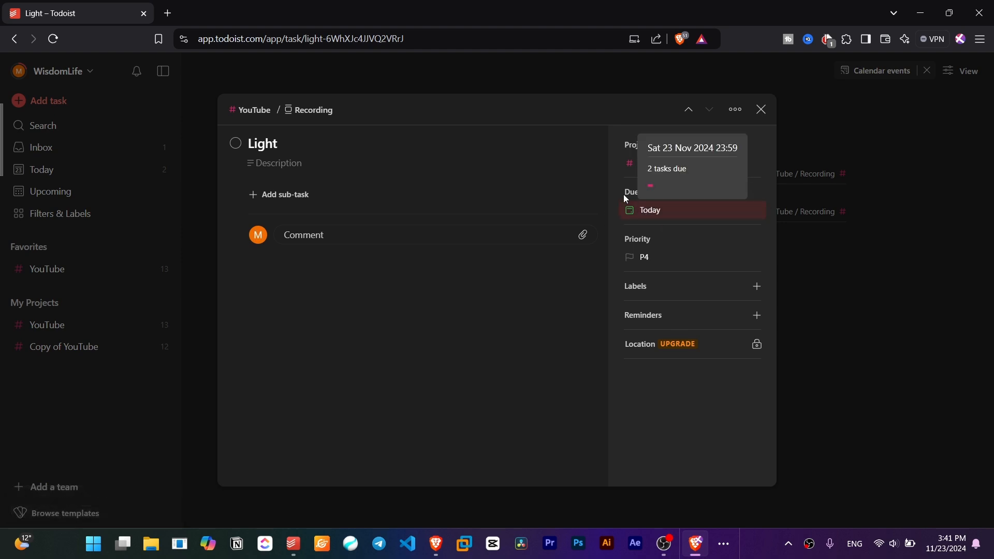
{"action": "left_click", "coordinate": [883, 317]}
{"action": "left_click", "coordinate": [77, 325]}
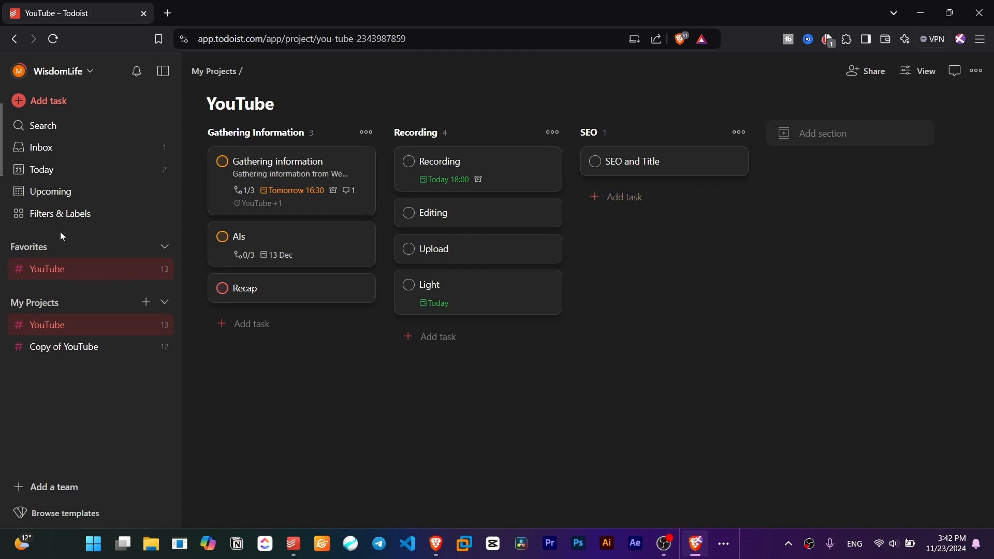
Review the Today and Upcoming views, and check the details of tomorrow's Gathering information task in the original YouTube project
{"action": "left_click", "coordinate": [66, 173]}
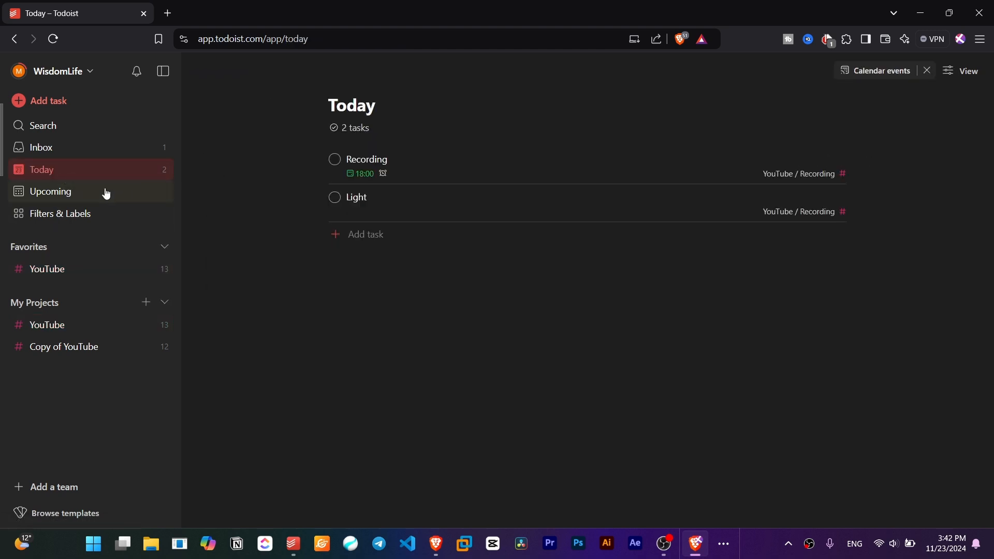
{"action": "left_click", "coordinate": [47, 195]}
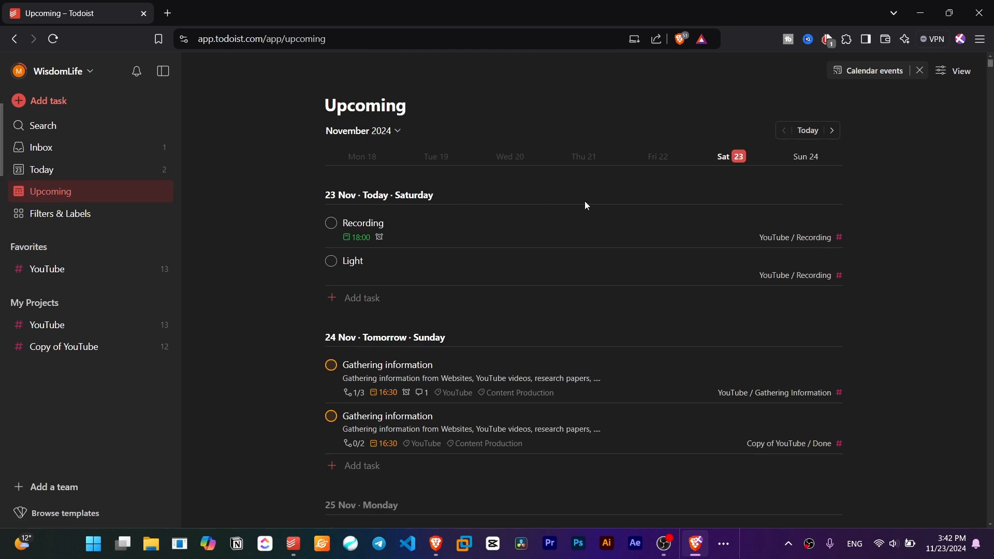
{"action": "scroll", "coordinate": [584, 205], "scroll_direction": "down", "scroll_amount": 3}
{"action": "scroll", "coordinate": [565, 222], "scroll_direction": "up", "scroll_amount": 3}
{"action": "left_click", "coordinate": [387, 369]}
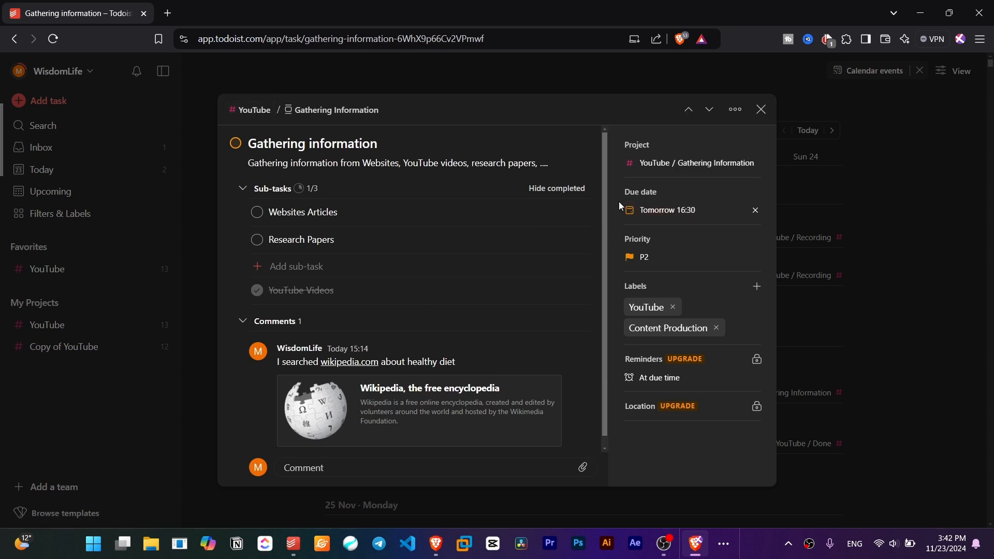
{"action": "left_click", "coordinate": [850, 257]}
Delete the "read" label from Filters & Labels
{"action": "left_click", "coordinate": [66, 218]}
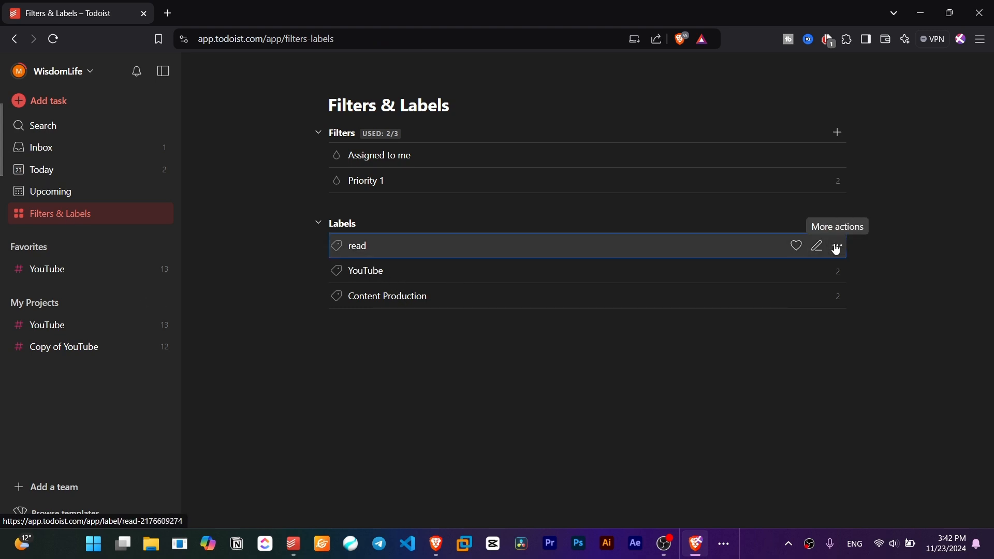
{"action": "left_click", "coordinate": [838, 246]}
{"action": "left_click", "coordinate": [797, 391]}
{"action": "left_click", "coordinate": [610, 185]}
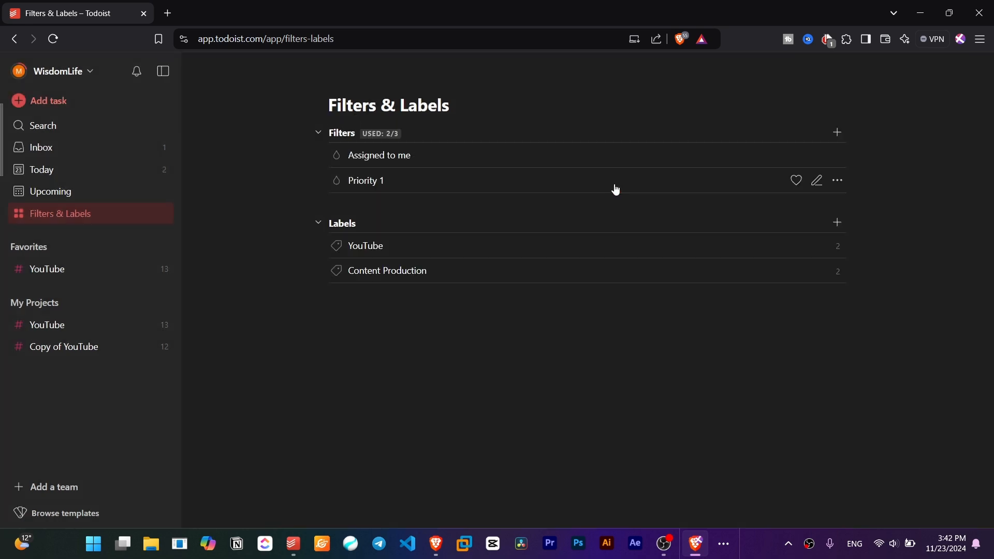
Add the YouTube label to the AIs task in the original YouTube project and close the task
{"action": "left_click", "coordinate": [97, 331]}
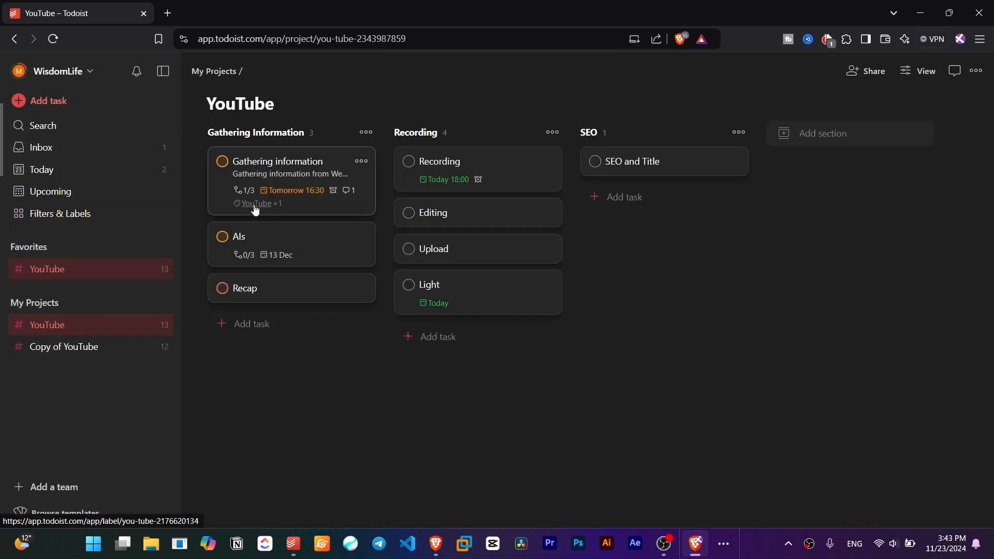
{"action": "left_click", "coordinate": [275, 249]}
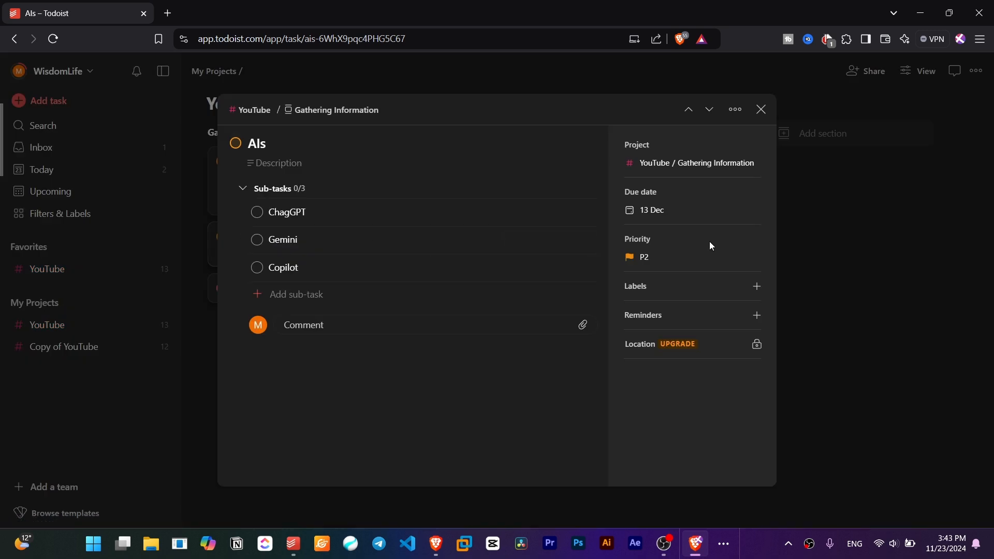
{"action": "left_click", "coordinate": [658, 291]}
{"action": "left_click", "coordinate": [776, 338]}
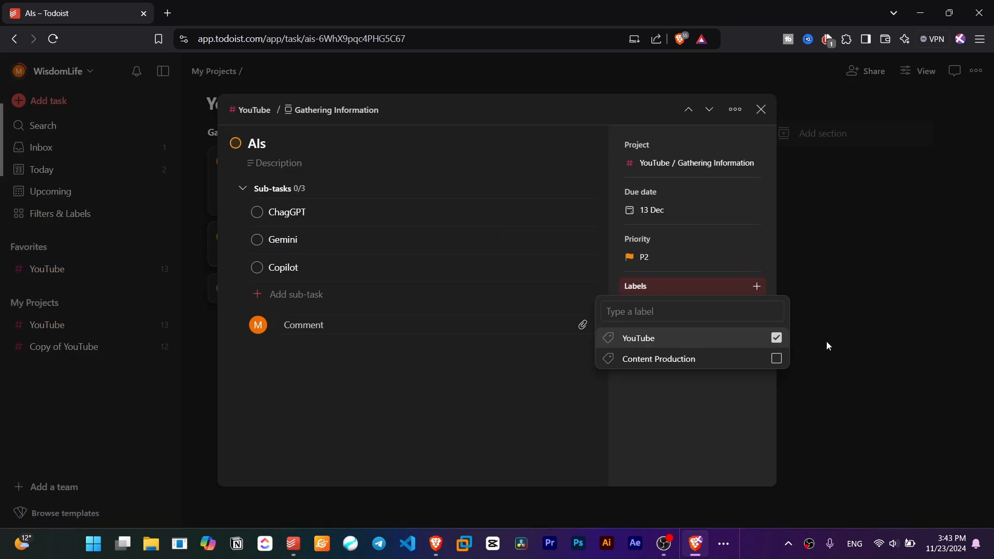
{"action": "left_click", "coordinate": [828, 338]}
{"action": "left_click", "coordinate": [825, 199]}
Review the tasks tagged with the YouTube label and those tagged with the Content Production label in Filters & Labels
{"action": "left_click", "coordinate": [64, 219]}
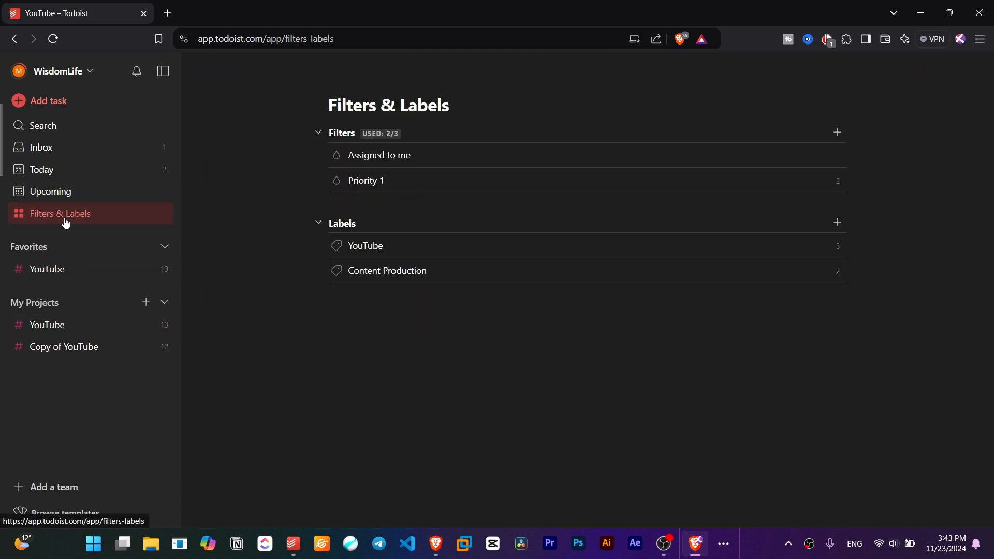
{"action": "left_click", "coordinate": [391, 247]}
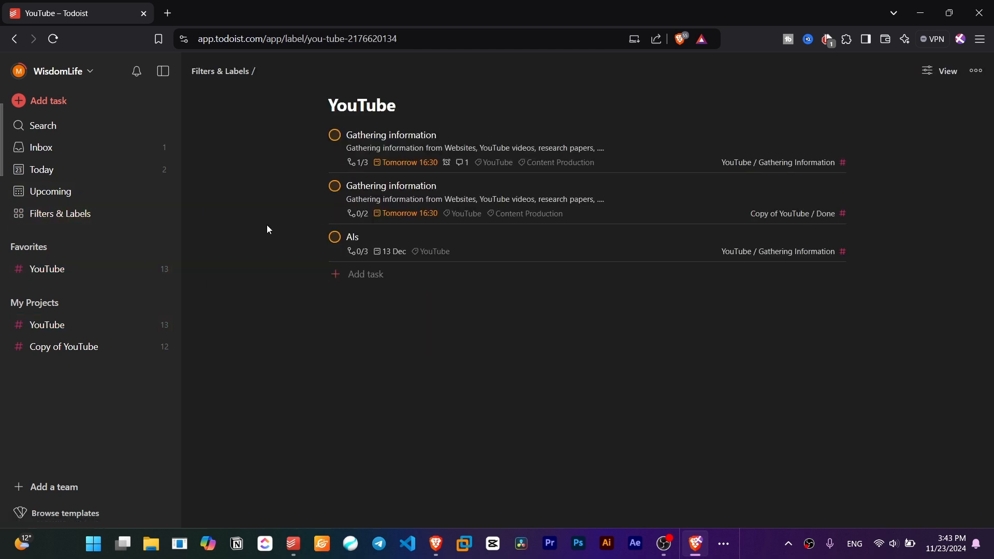
{"action": "left_click", "coordinate": [83, 217]}
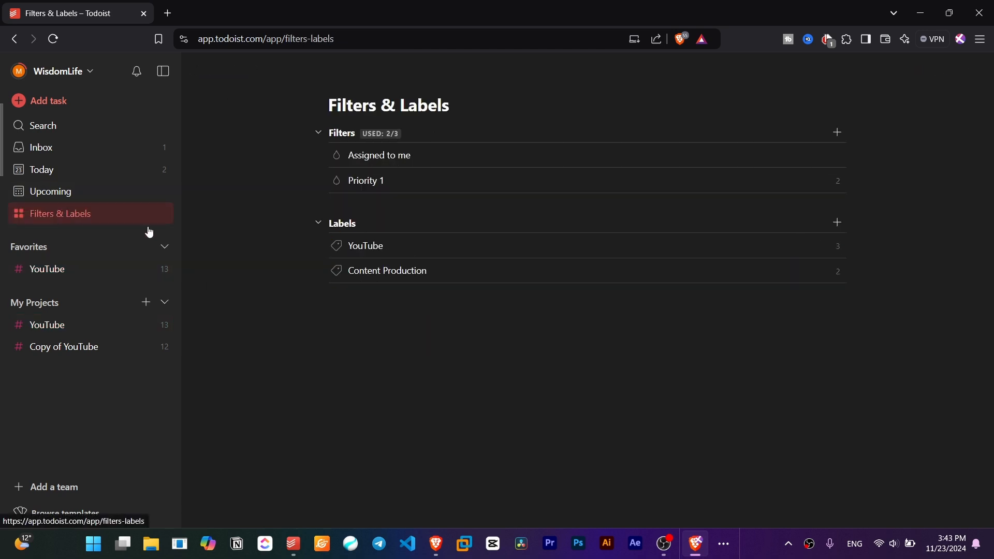
{"action": "left_click", "coordinate": [360, 252]}
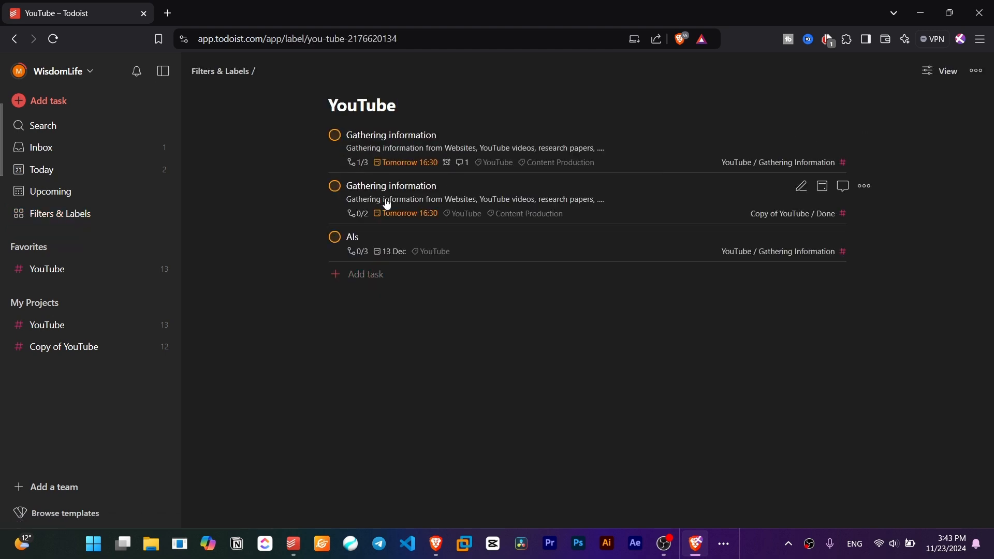
{"action": "left_click", "coordinate": [92, 226]}
{"action": "left_click", "coordinate": [391, 269]}
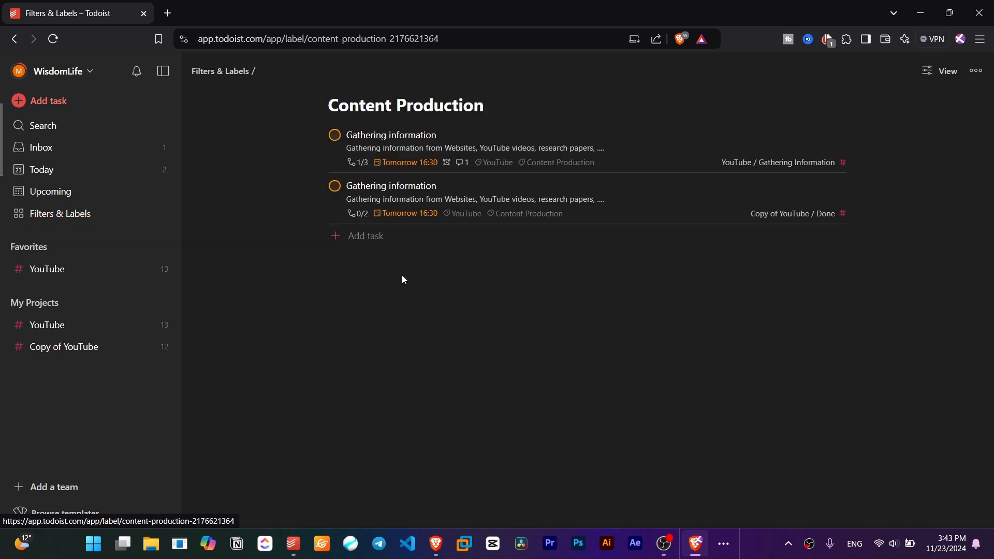
{"action": "left_click", "coordinate": [71, 213]}
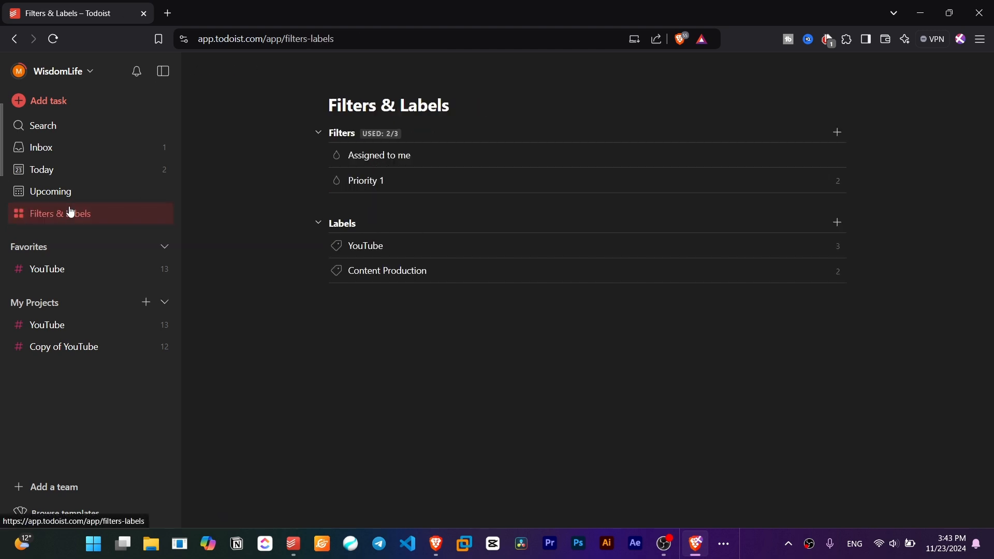
Add the Content Production label to the AIs task in the original YouTube project and check the tasks under that label
{"action": "left_click", "coordinate": [71, 333]}
{"action": "left_click", "coordinate": [277, 239]}
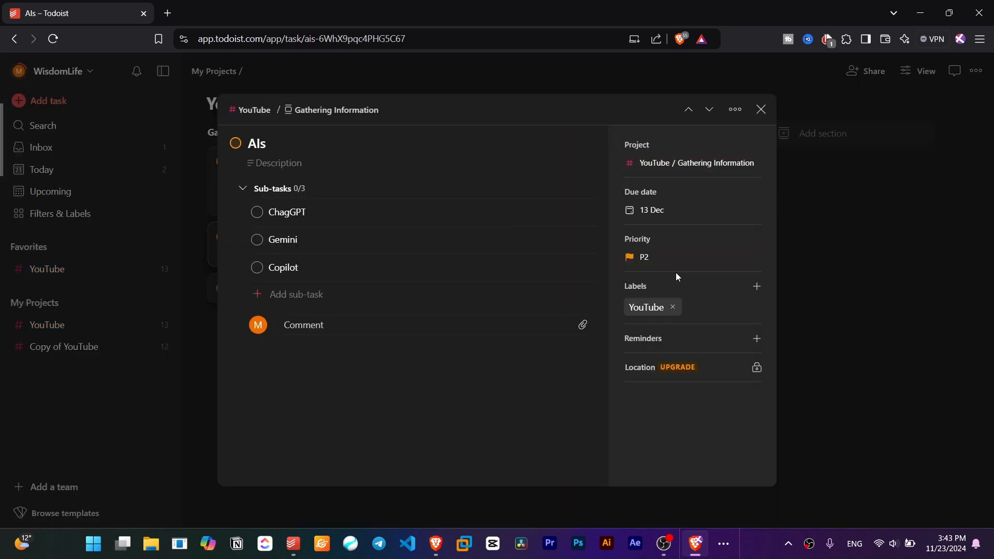
{"action": "left_click", "coordinate": [681, 287]}
{"action": "left_click", "coordinate": [674, 357]}
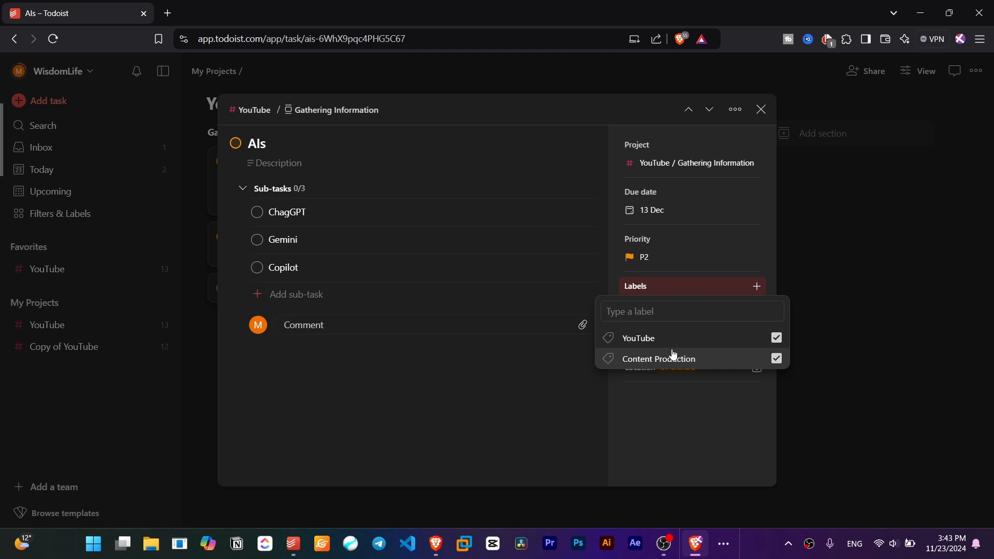
{"action": "left_click", "coordinate": [746, 421]}
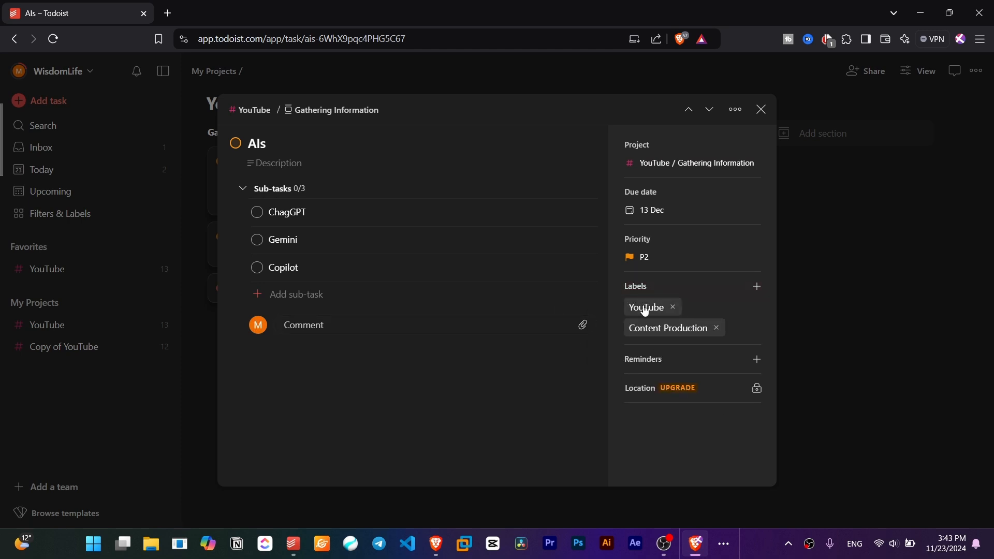
{"action": "left_click", "coordinate": [823, 273]}
{"action": "left_click", "coordinate": [96, 220]}
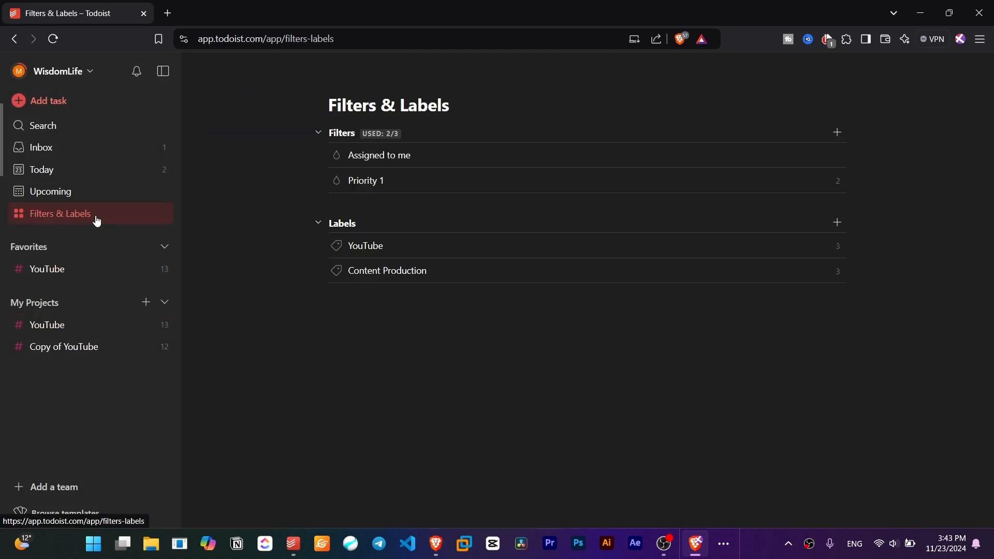
{"action": "left_click", "coordinate": [395, 274]}
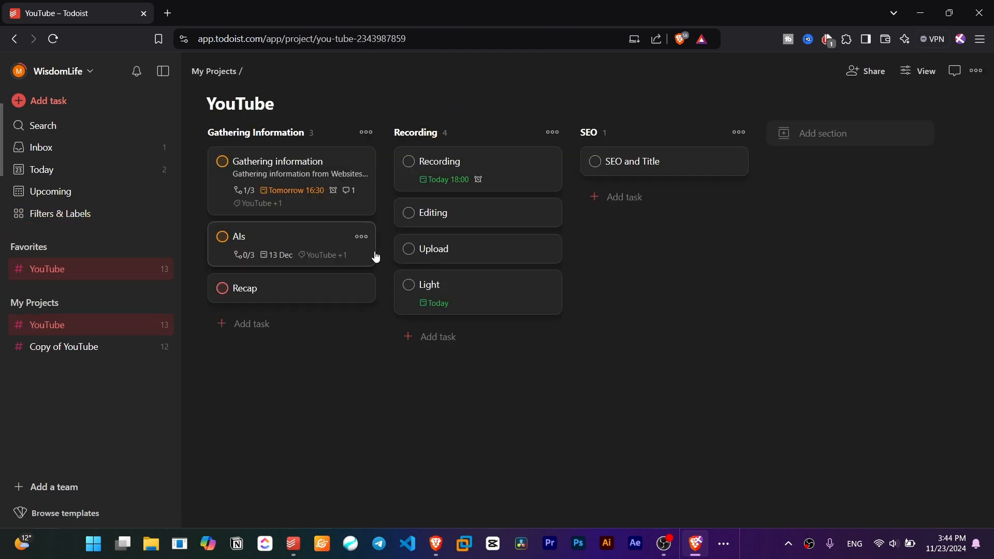
Sort the tasks on the original YouTube project's board by priority
{"action": "left_click", "coordinate": [924, 72]}
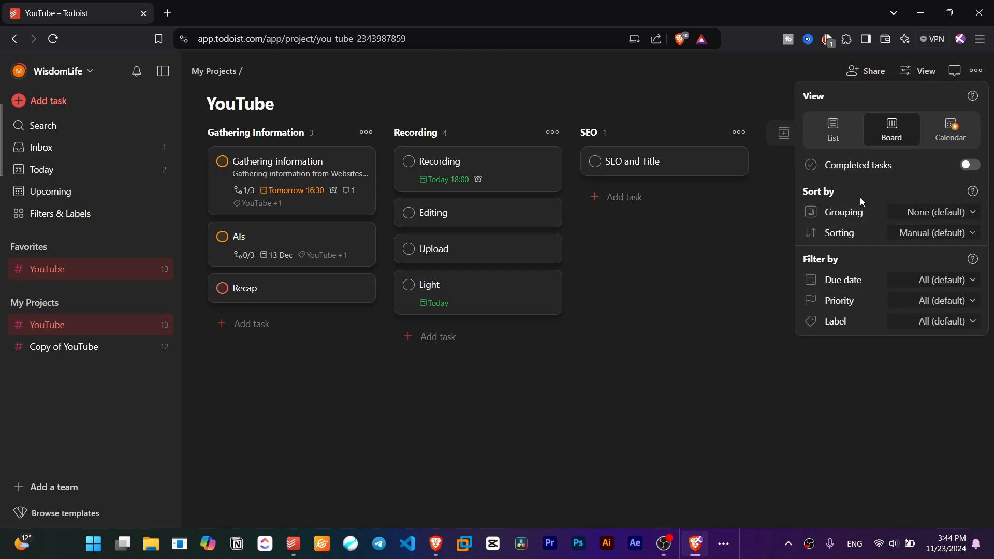
{"action": "left_click", "coordinate": [925, 243]}
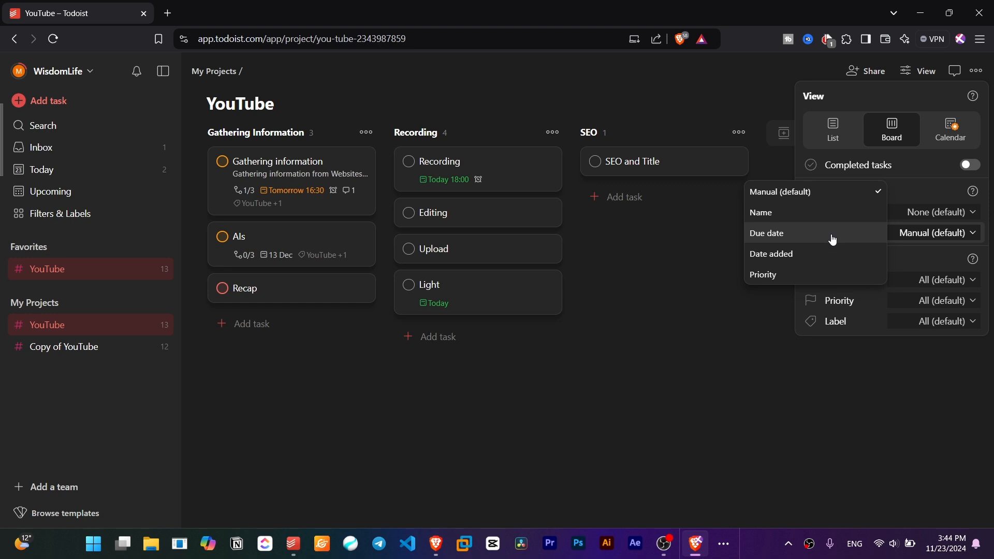
{"action": "left_click", "coordinate": [677, 285]}
{"action": "left_click", "coordinate": [674, 283]}
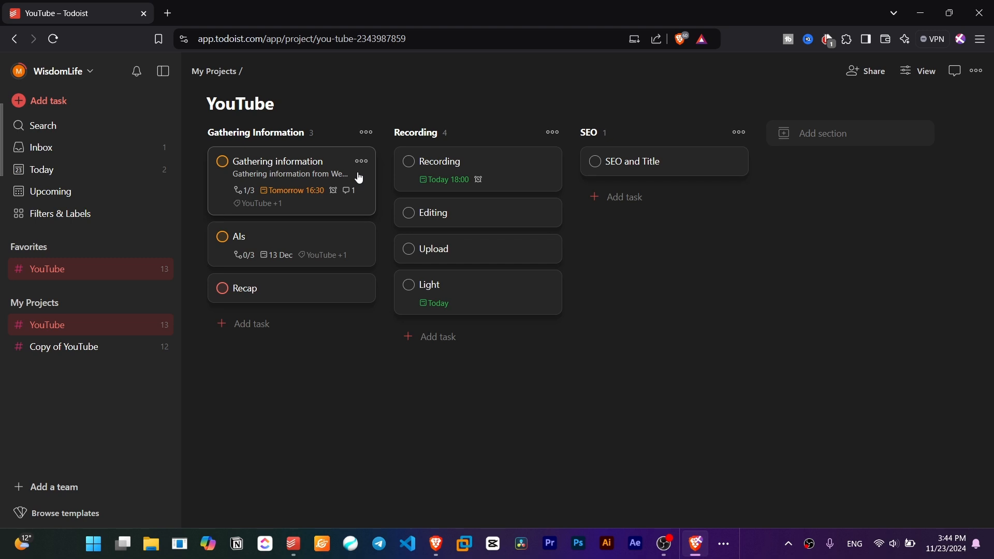
{"action": "left_click", "coordinate": [920, 71]}
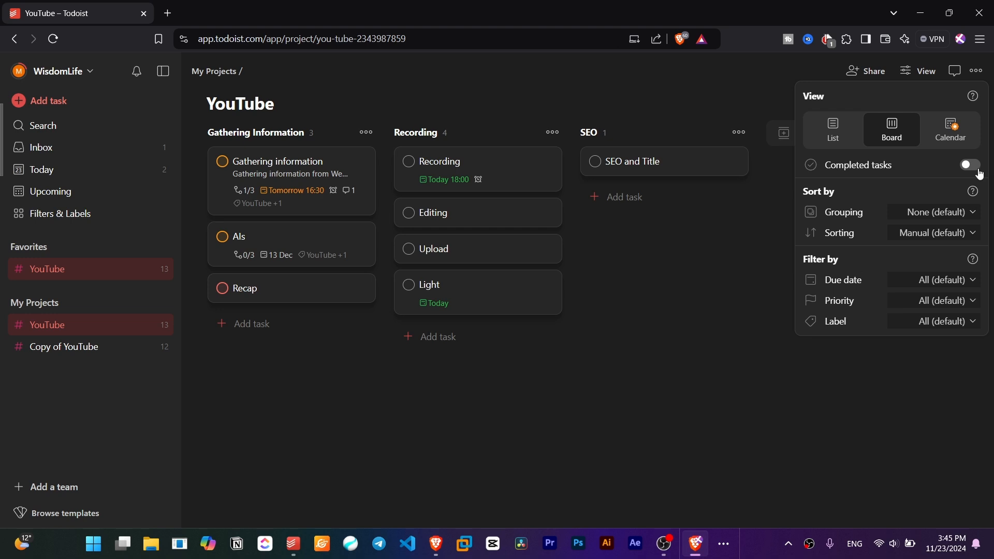
{"action": "left_click", "coordinate": [932, 234]}
{"action": "left_click", "coordinate": [823, 272]}
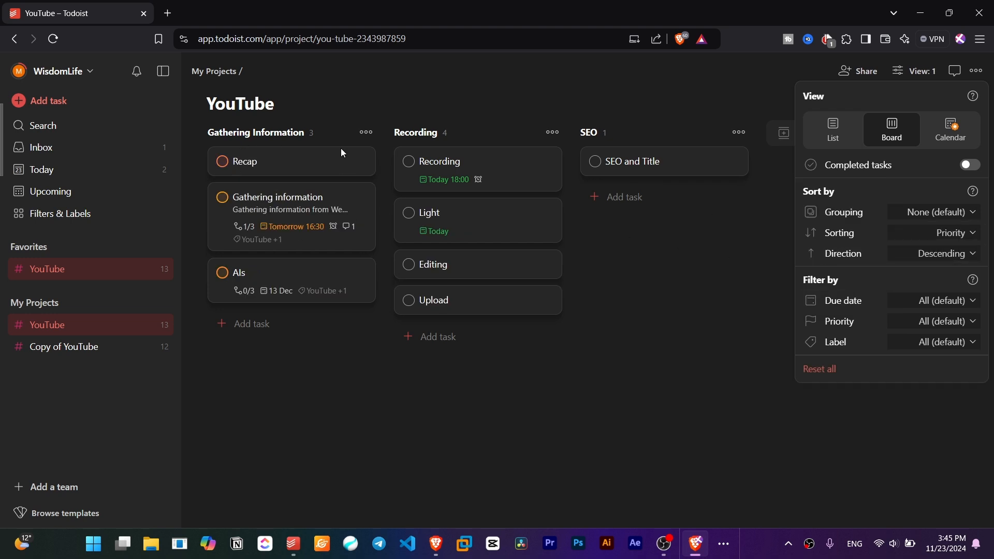
Try to move the Gathering information task on the priority-sorted board, and dismiss the offer to discard the sorting
{"action": "left_click_drag", "start_coordinate": [239, 205], "coordinate": [737, 209]}
{"action": "left_click", "coordinate": [739, 213]}
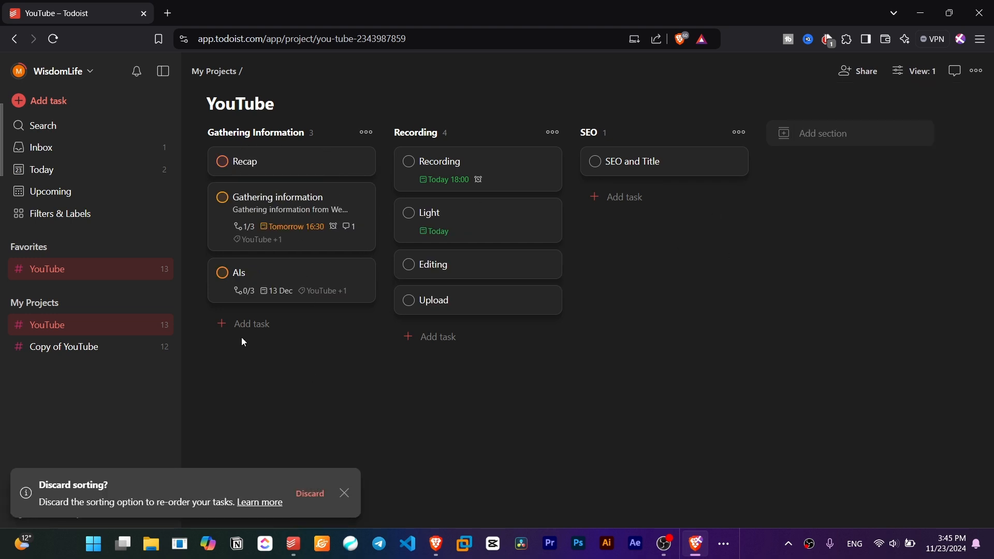
{"action": "left_click", "coordinate": [344, 493]}
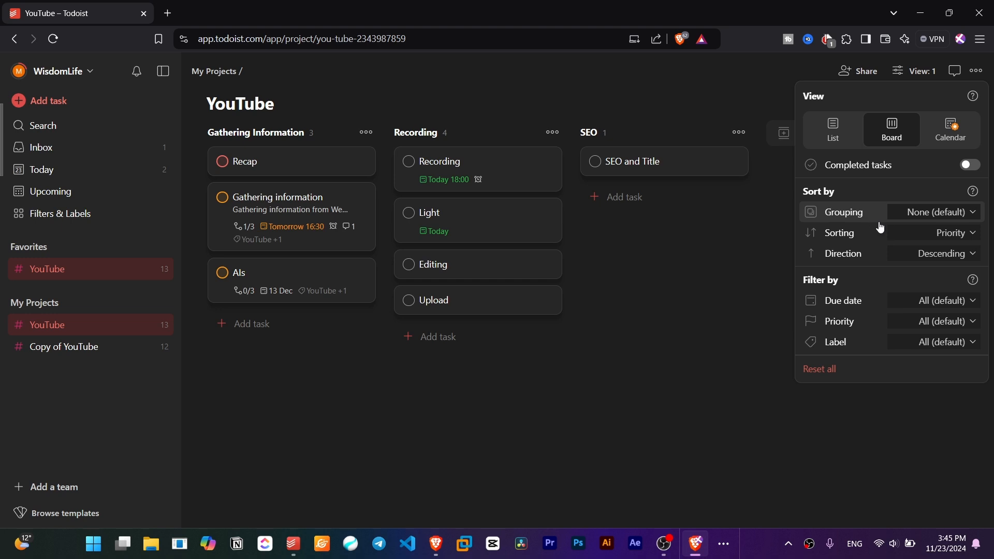
Review the grouping and sorting choices for the YouTube project's board without changing them
{"action": "left_click", "coordinate": [926, 213]}
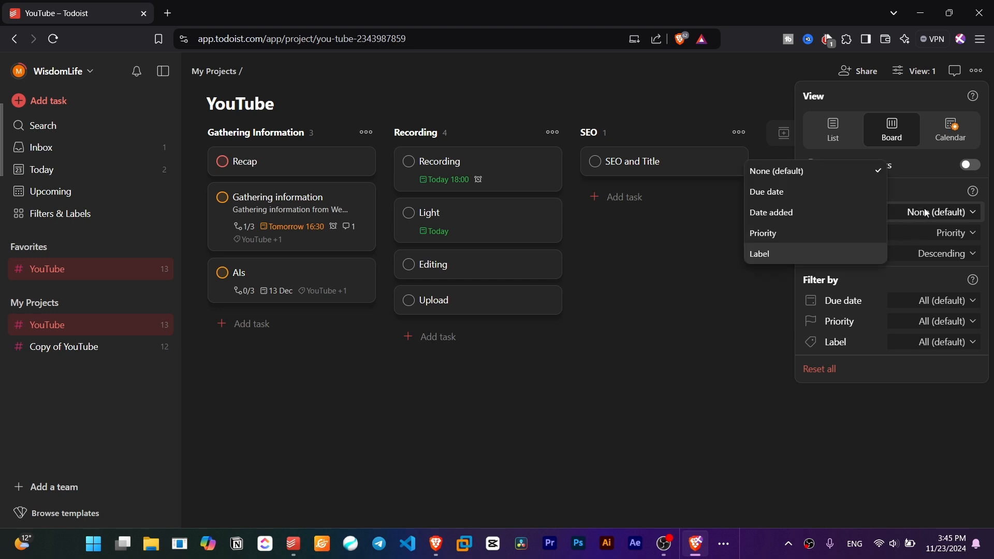
{"action": "left_click", "coordinate": [926, 198]}
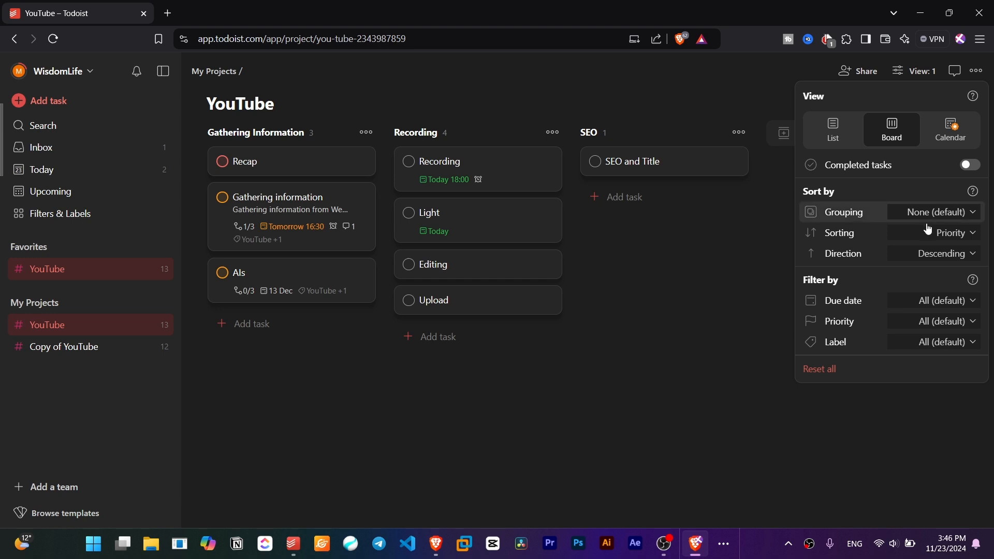
{"action": "left_click", "coordinate": [942, 230]}
{"action": "left_click", "coordinate": [914, 181]}
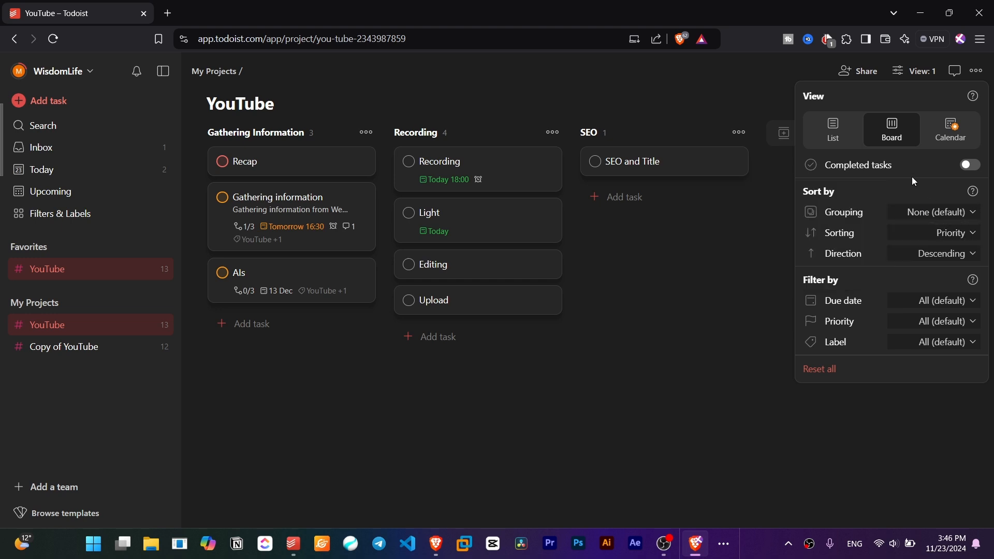
Try to switch the YouTube project to the Calendar layout, and close the upgrade offer and view options
{"action": "left_click", "coordinate": [949, 135]}
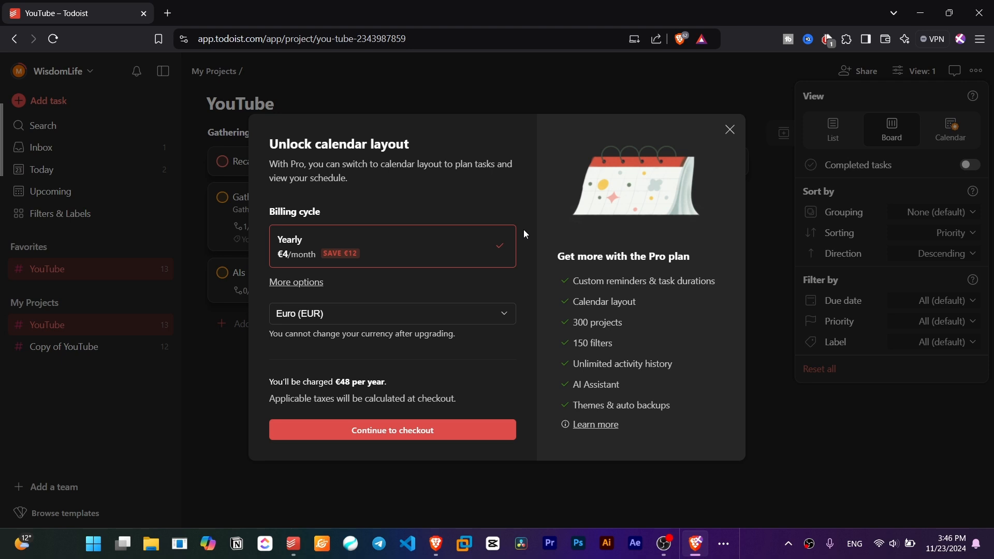
{"action": "left_click", "coordinate": [730, 130]}
{"action": "left_click", "coordinate": [710, 436]}
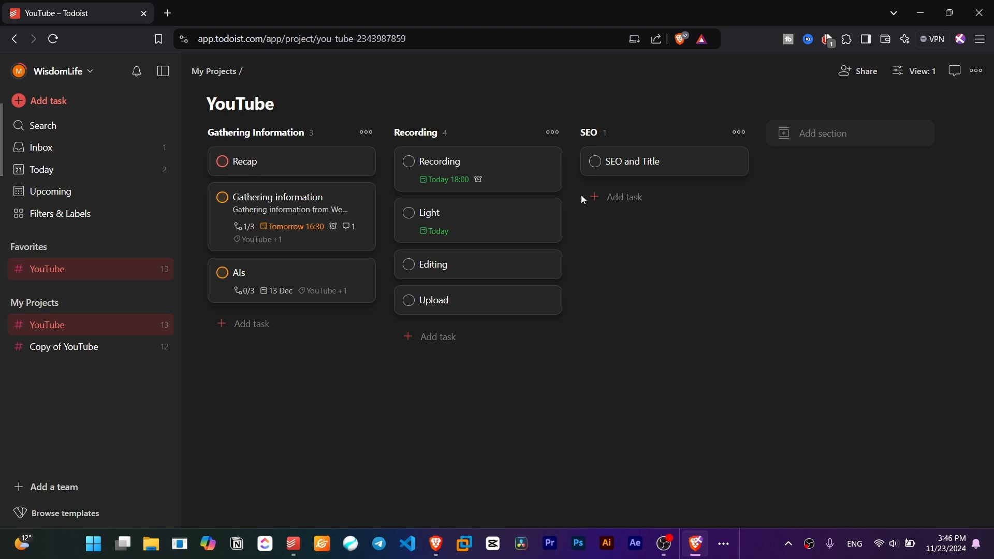
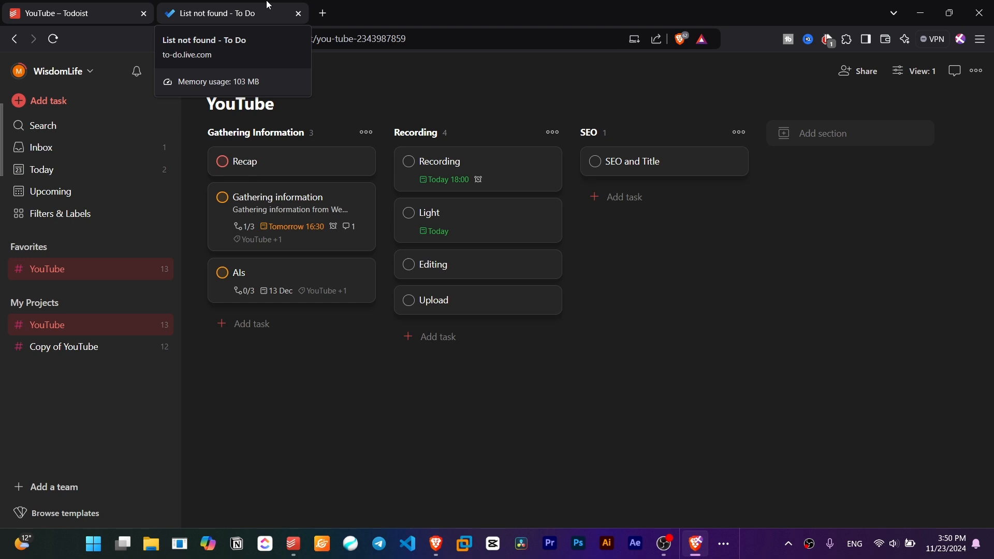
Switch to Microsoft To Do and create a new list named YouTube
{"action": "left_click", "coordinate": [269, 5]}
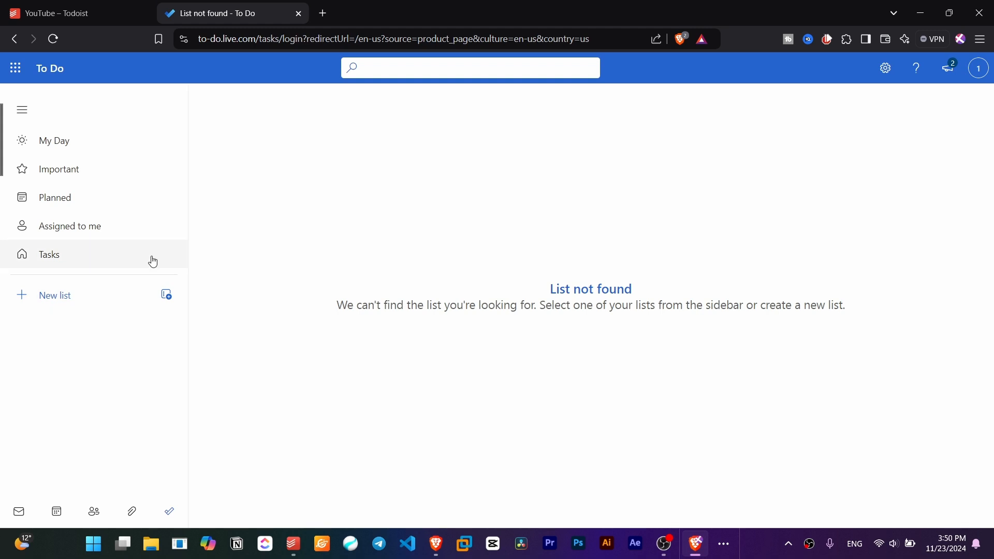
{"action": "left_click", "coordinate": [76, 7]}
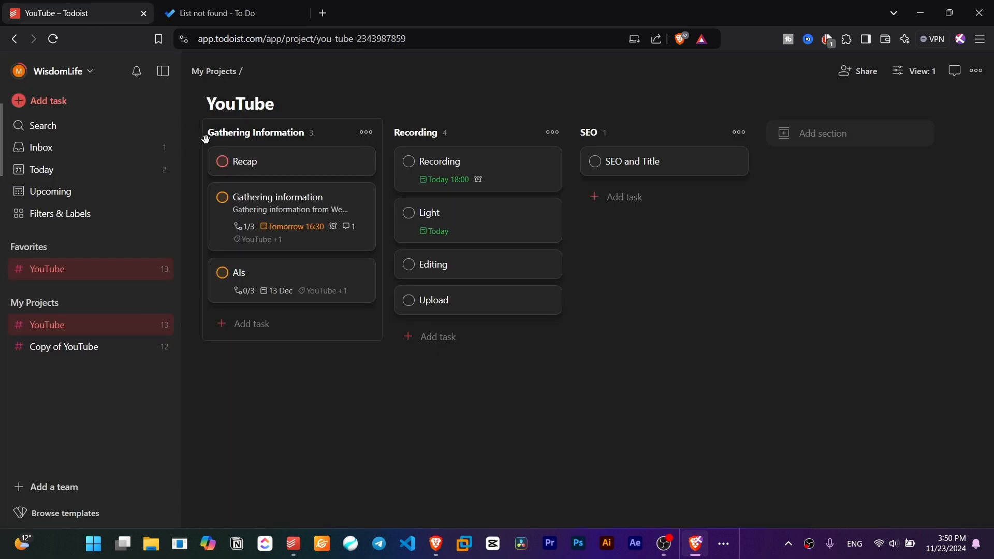
{"action": "left_click", "coordinate": [187, 4]}
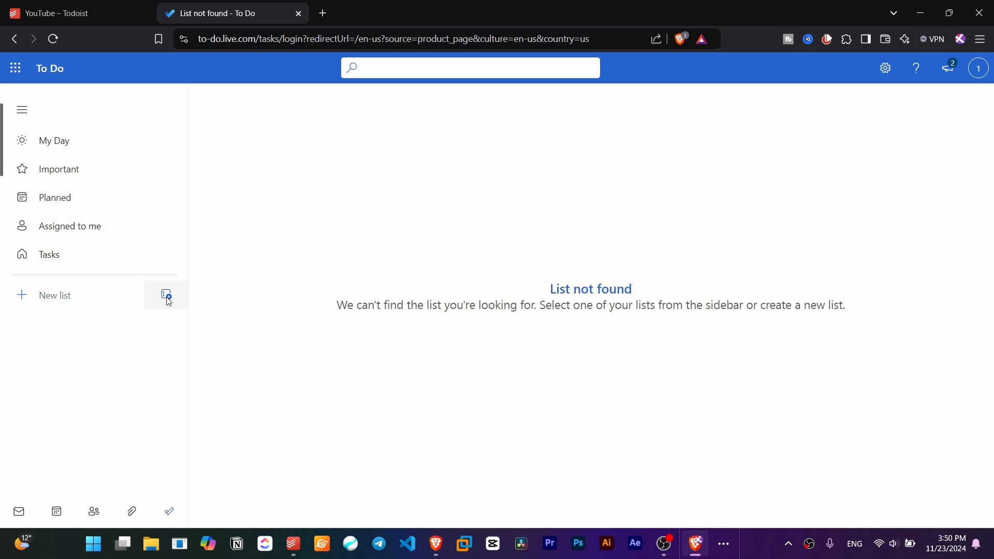
{"action": "left_click", "coordinate": [118, 295]}
{"action": "type", "text": "YouTube"}
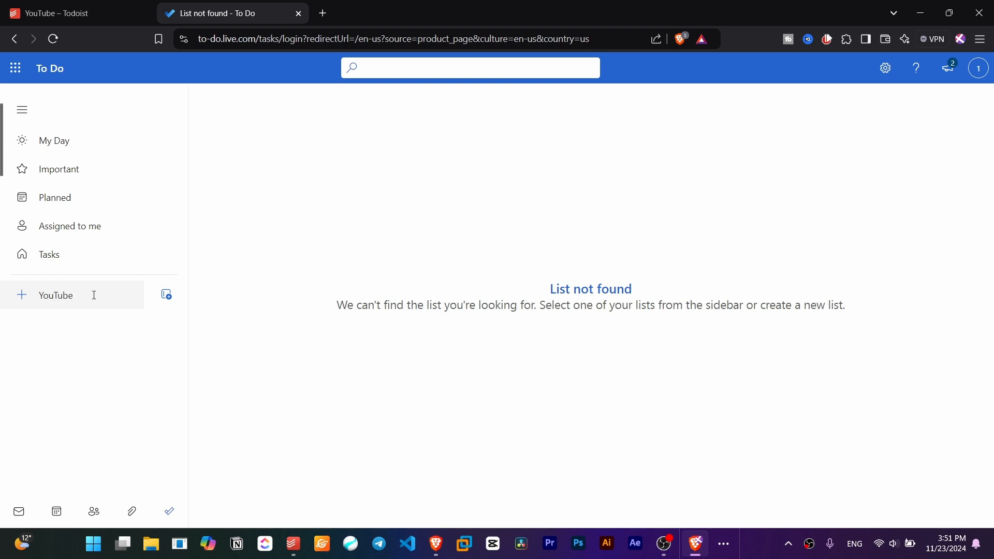
{"action": "key", "text": "Return"}
{"action": "left_click", "coordinate": [504, 432]}
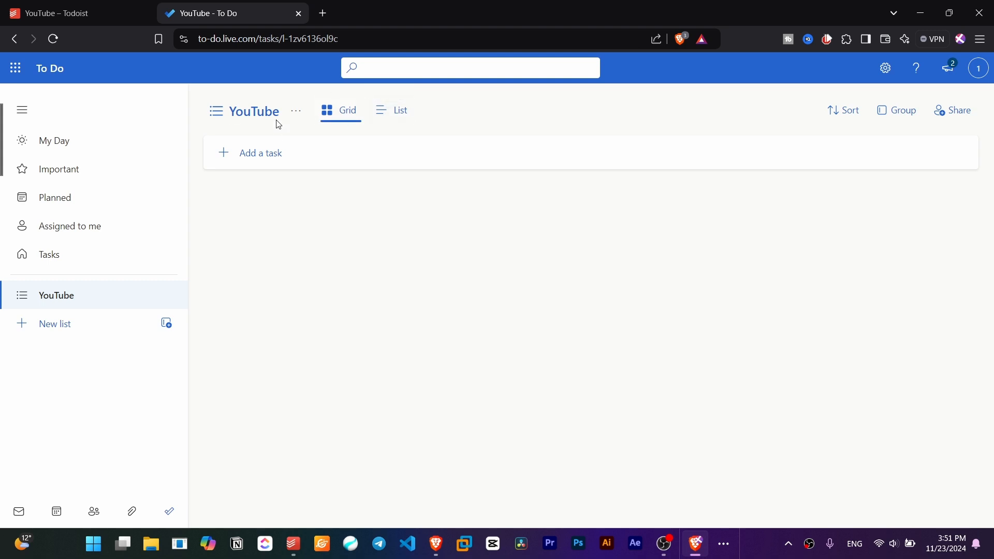
Add the tasks Recording and SEO and Title to the new YouTube list
{"action": "left_click", "coordinate": [300, 153]}
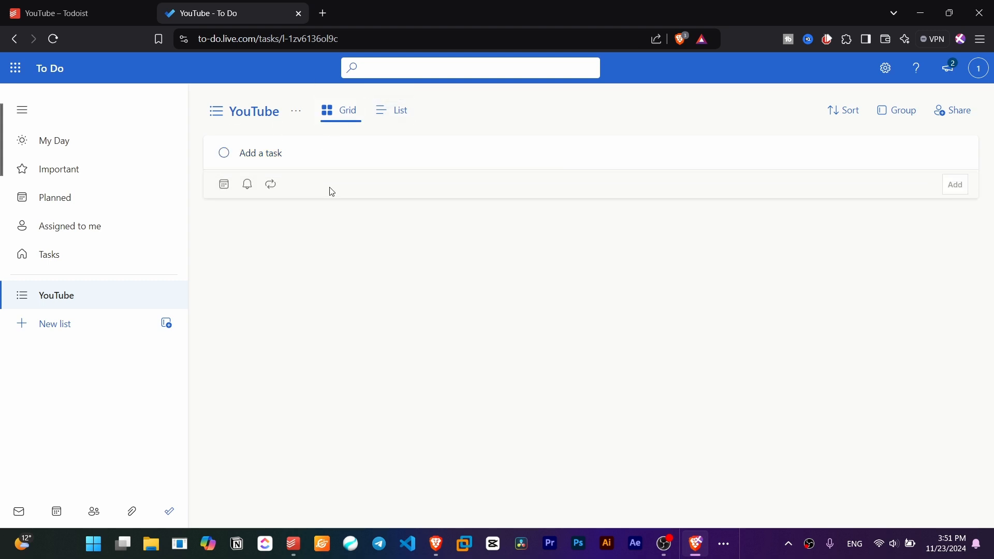
{"action": "type", "text": "Recording"}
{"action": "key", "text": "Return"}
{"action": "type", "text": "SEO"}
{"action": "type", "text": "and Title"}
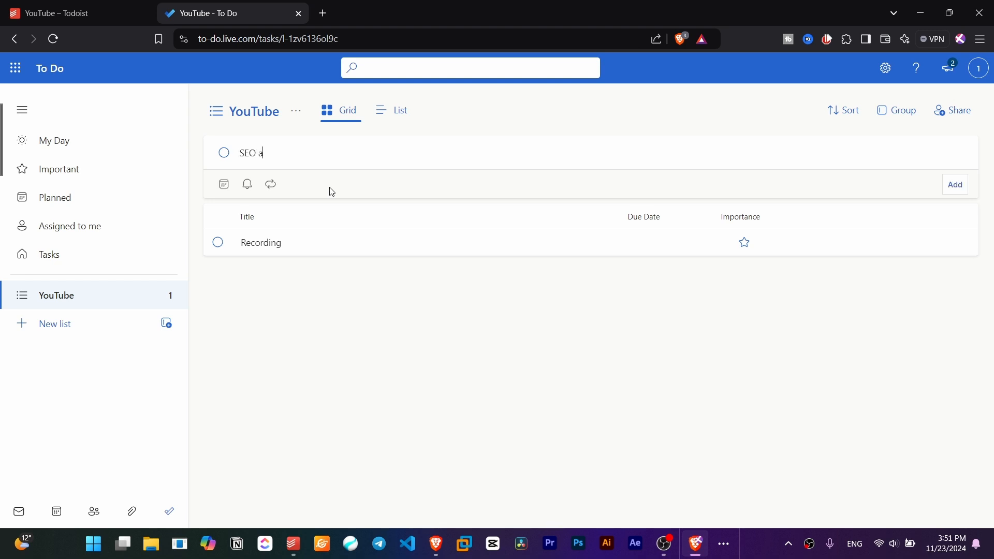
{"action": "key", "text": "Return"}
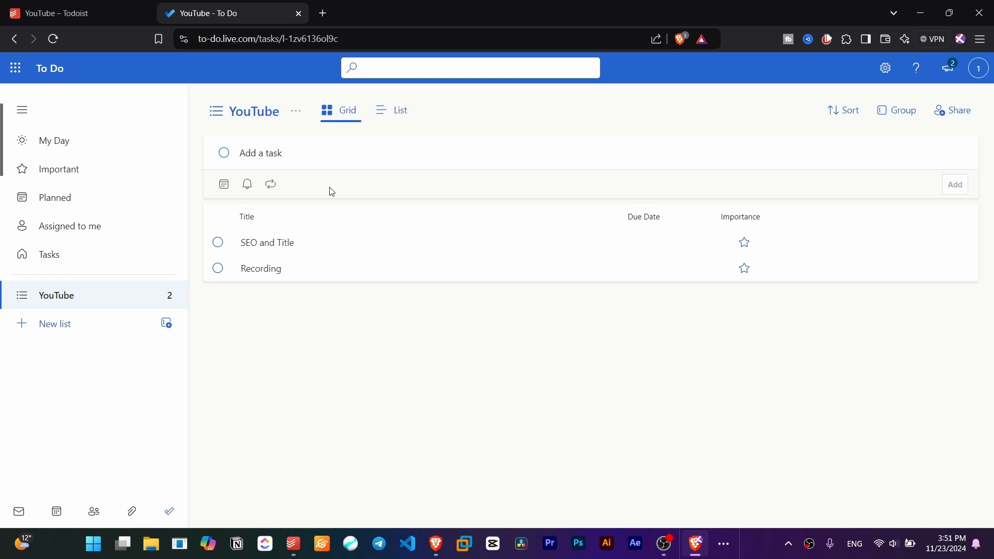
{"action": "left_click", "coordinate": [332, 191]}
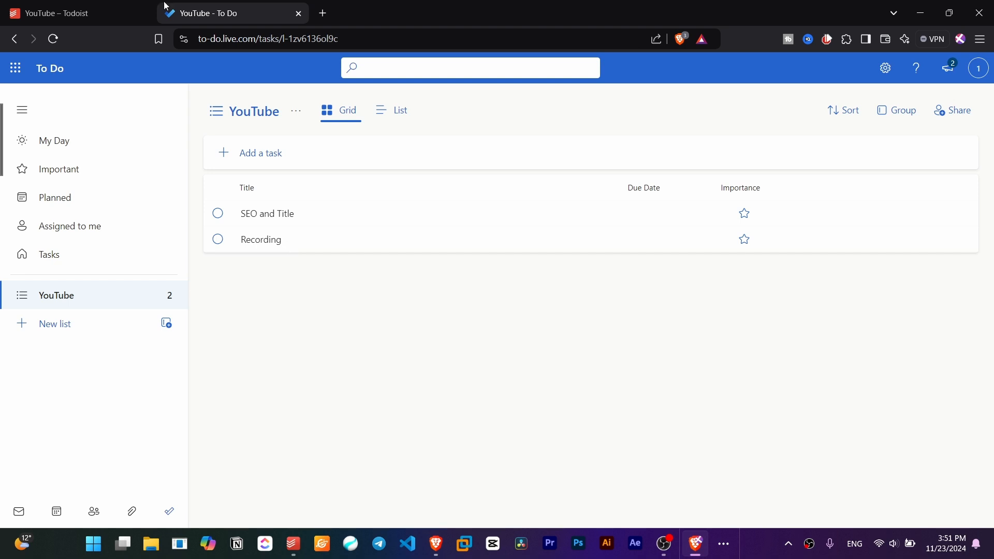
Compare the YouTube project's board in Todoist with the YouTube list in Microsoft To Do, ending in Todoist
{"action": "left_click", "coordinate": [144, 6]}
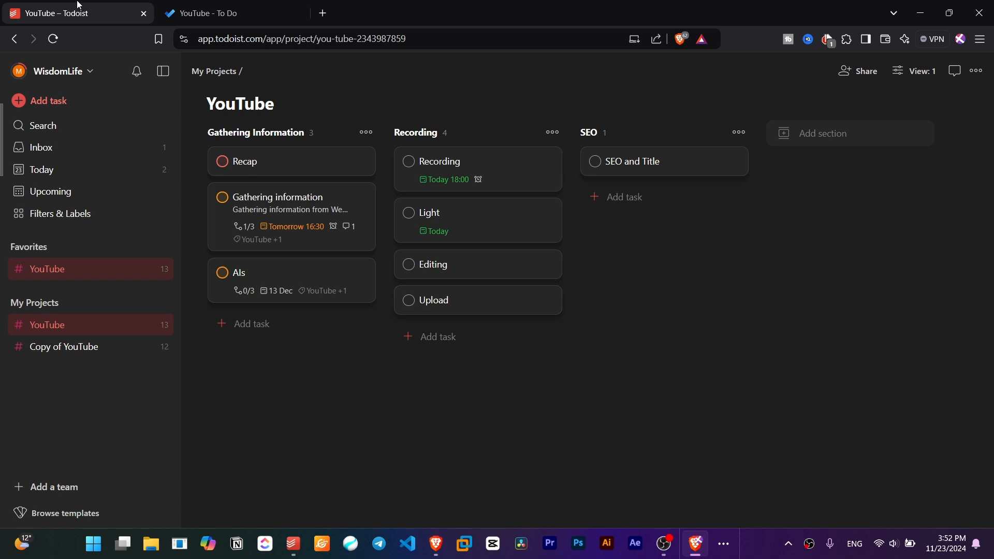
{"action": "left_click", "coordinate": [217, 5]}
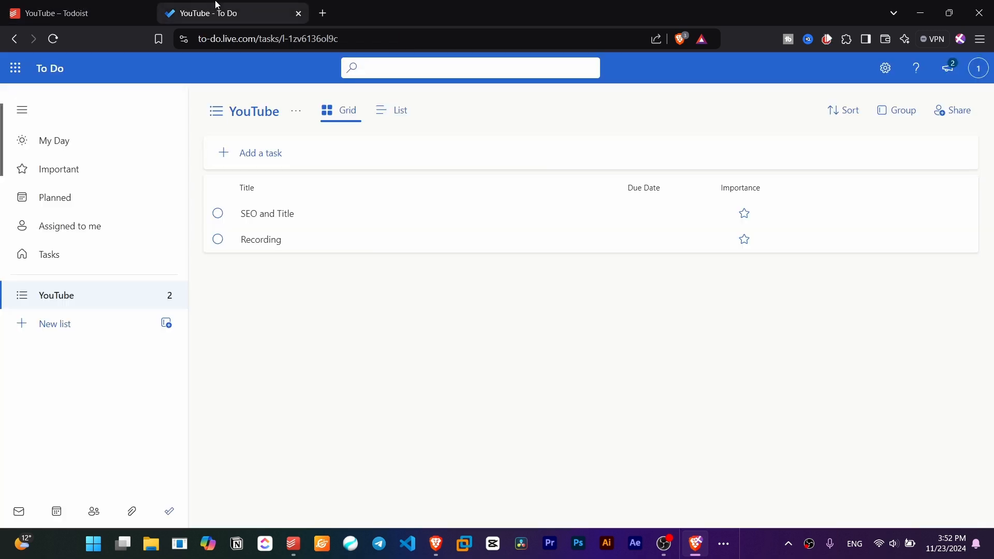
{"action": "left_click", "coordinate": [17, 6]}
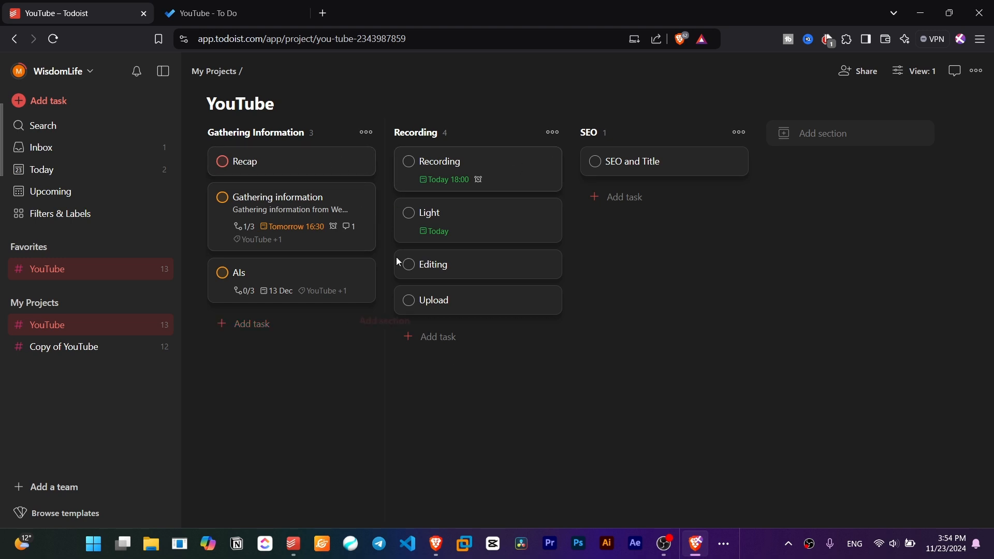
Open the Copy of YouTube project and move the Recording task from To Do to the top of the Done section
{"action": "left_click", "coordinate": [163, 325]}
{"action": "left_click", "coordinate": [73, 362]}
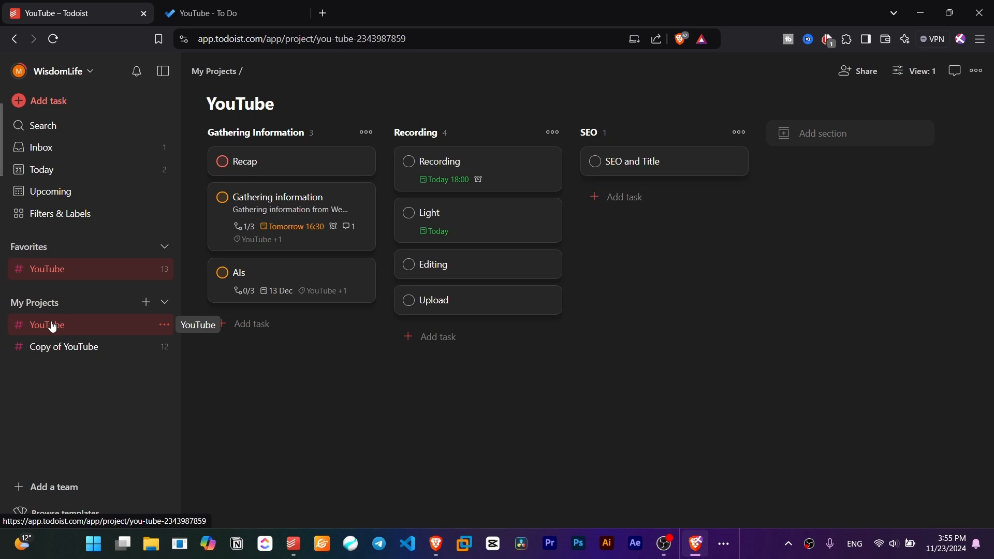
{"action": "left_click", "coordinate": [91, 346]}
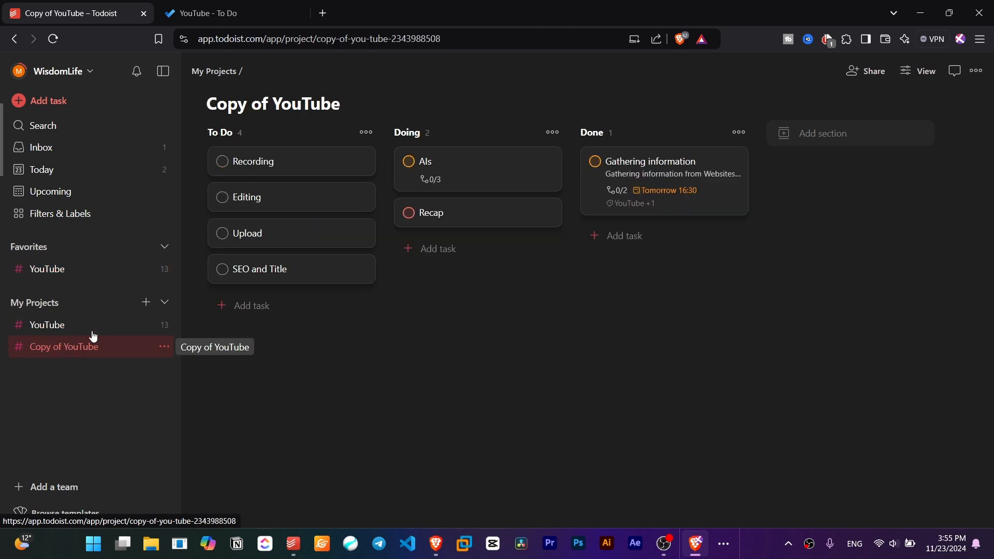
{"action": "left_click_drag", "start_coordinate": [249, 162], "coordinate": [608, 160]}
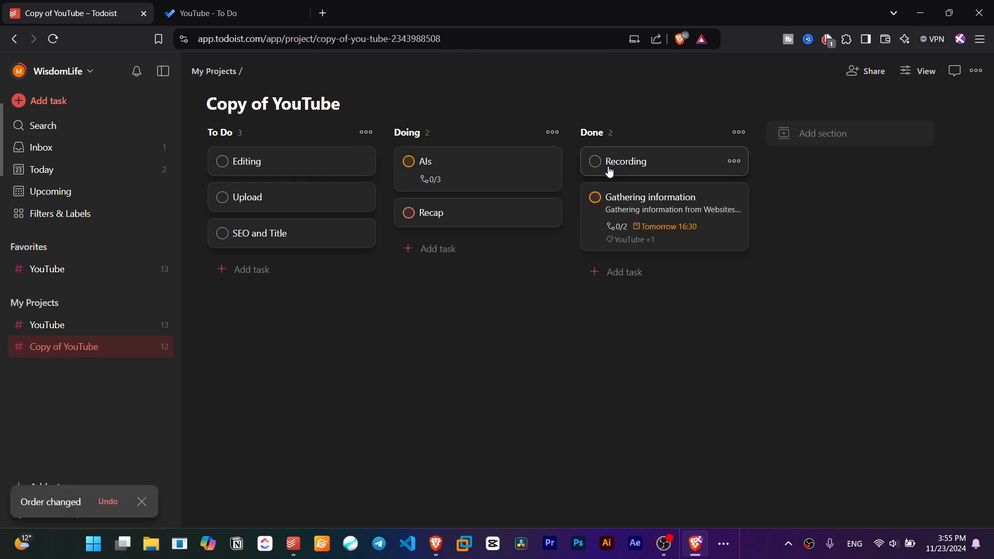